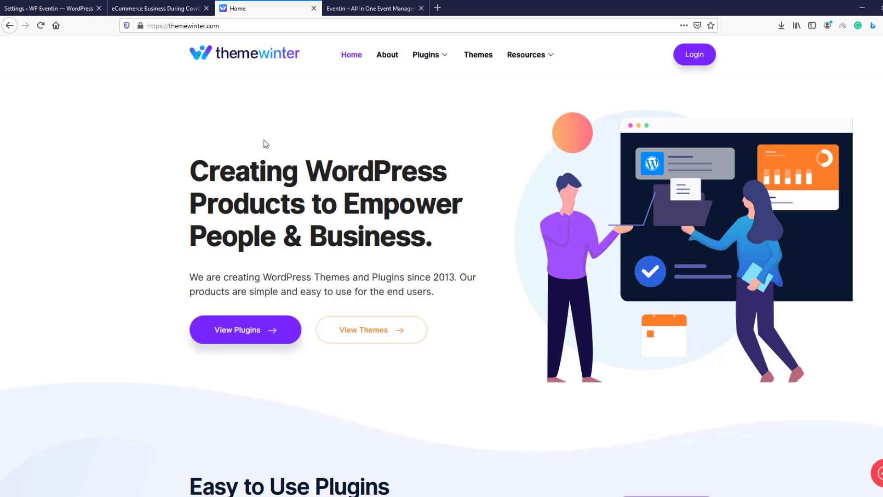
- Look over the Eventin product page and the eCommerce Business During Covid19 event page, returning to the Eventin general settings
left_click(366, 4)
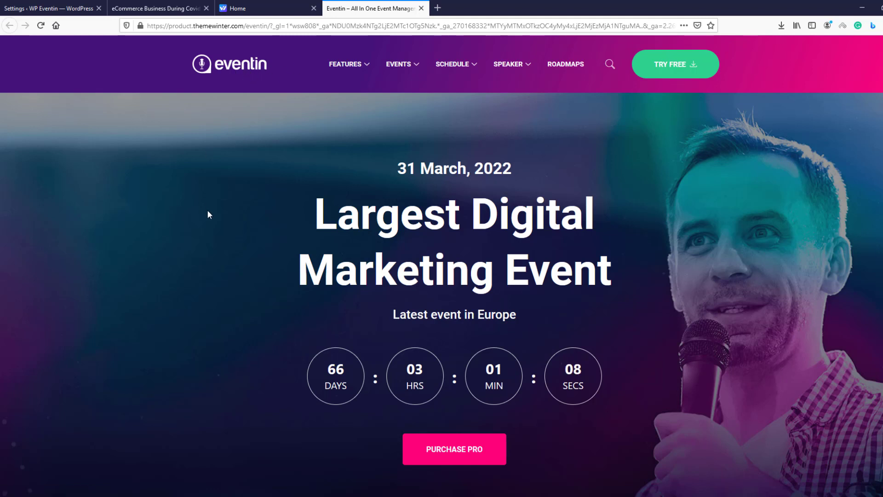
left_click(48, 9)
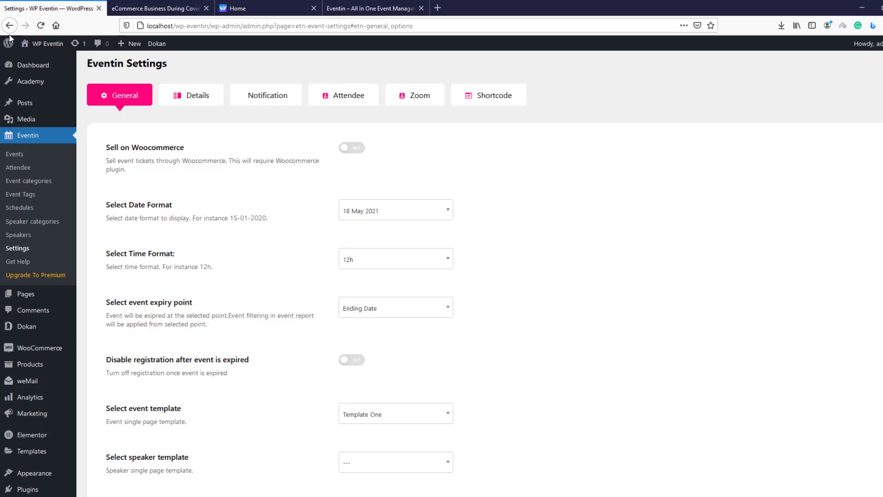
mouse_move(36, 122)
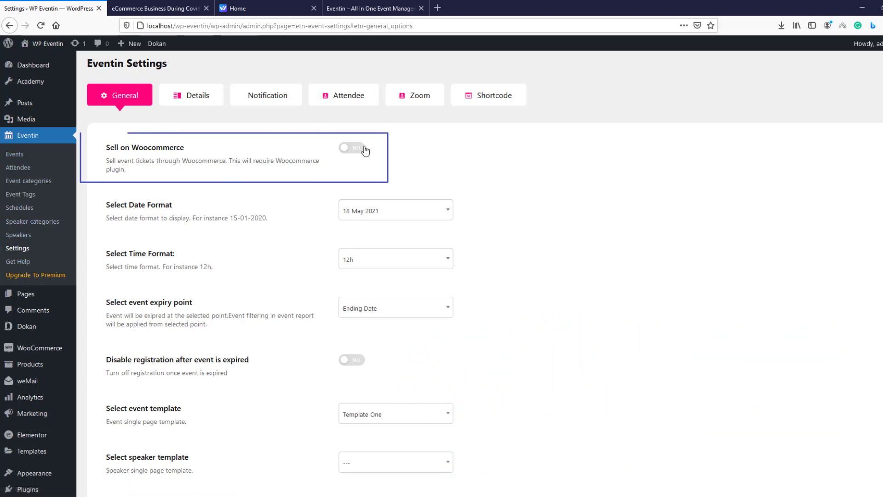
left_click(135, 3)
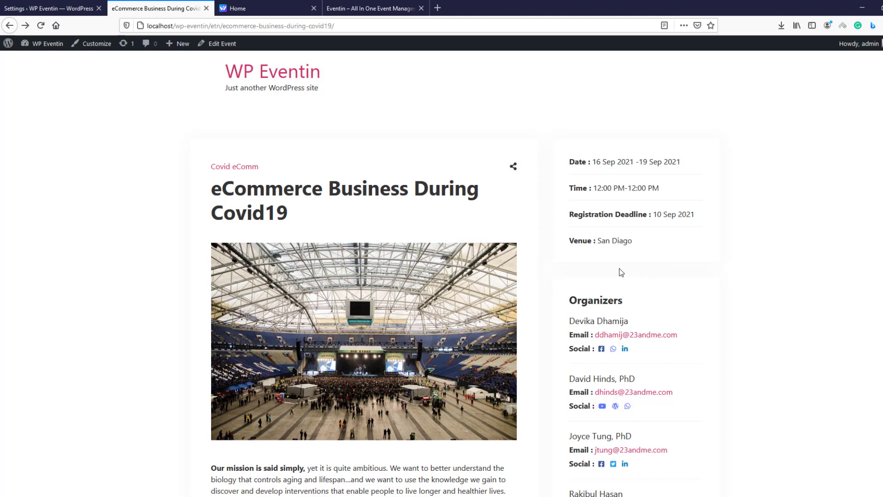
left_click(48, 9)
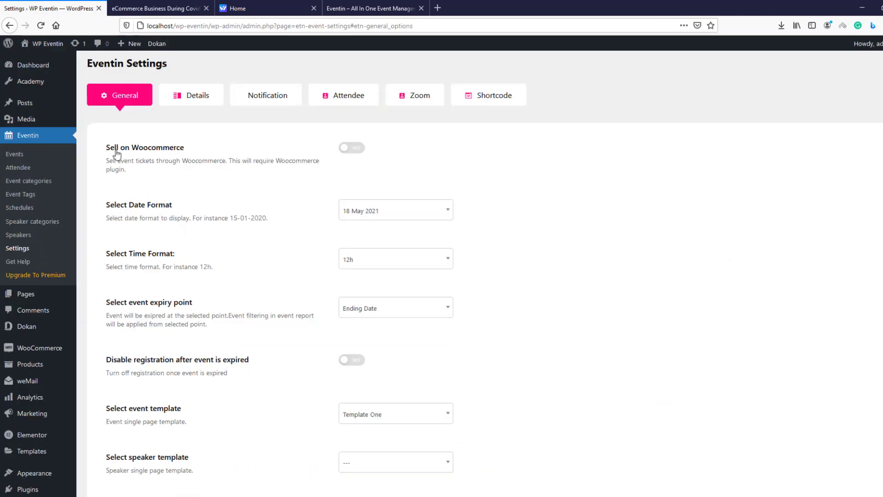
- Enable Sell on Woocommerce in the Eventin general settings and save the changes
left_click(361, 149)
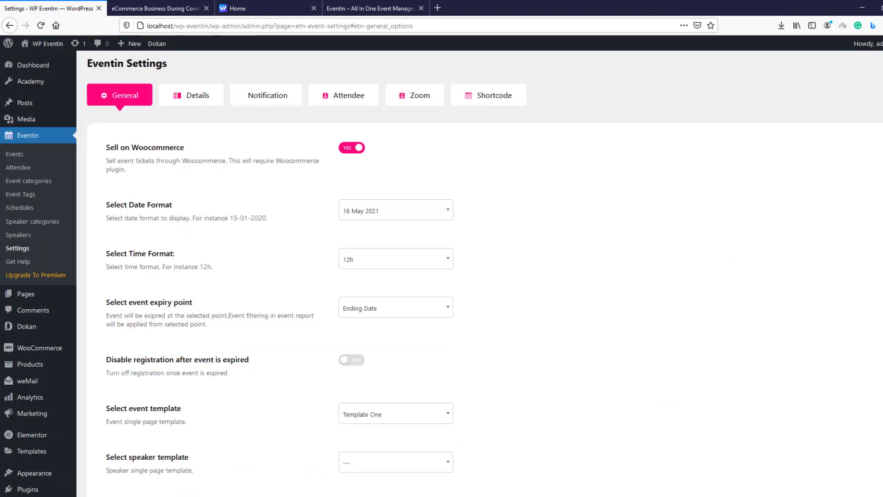
scroll(528, 427, "down", 10)
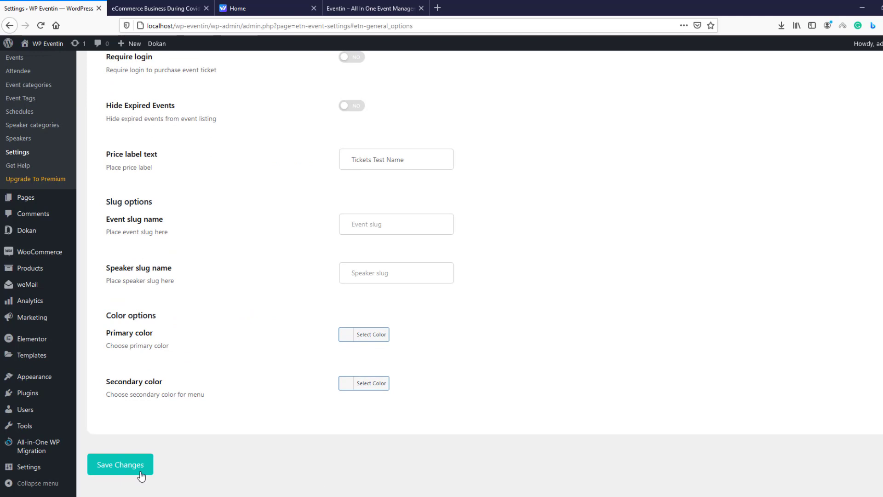
left_click(141, 474)
- Reload the eCommerce Business During Covid19 event page and examine its Registration Form section
left_click(142, 5)
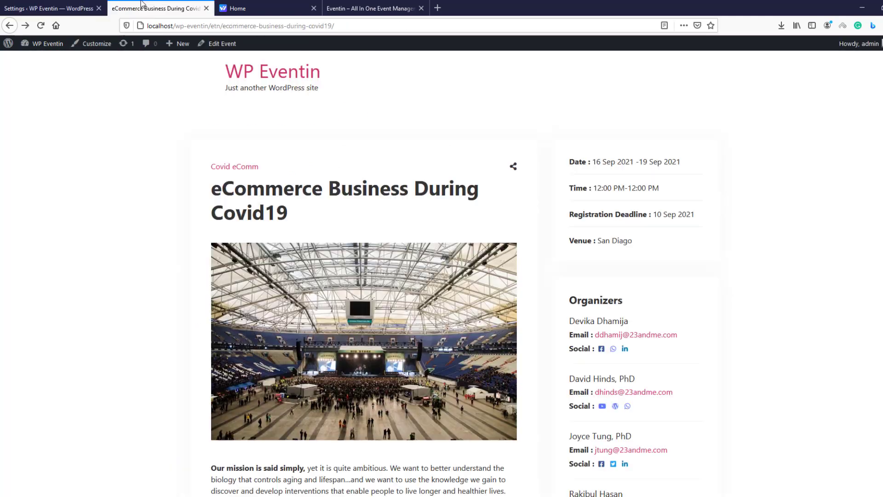
left_click(40, 26)
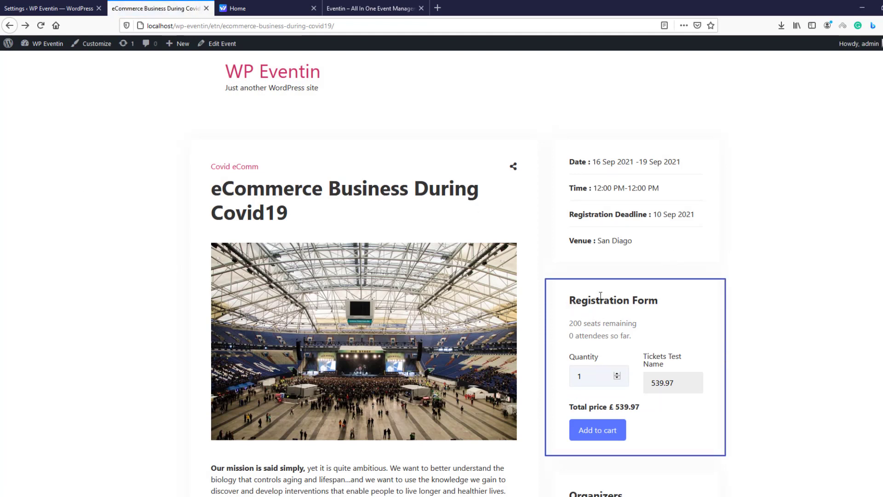
left_click_drag(569, 300, 664, 298)
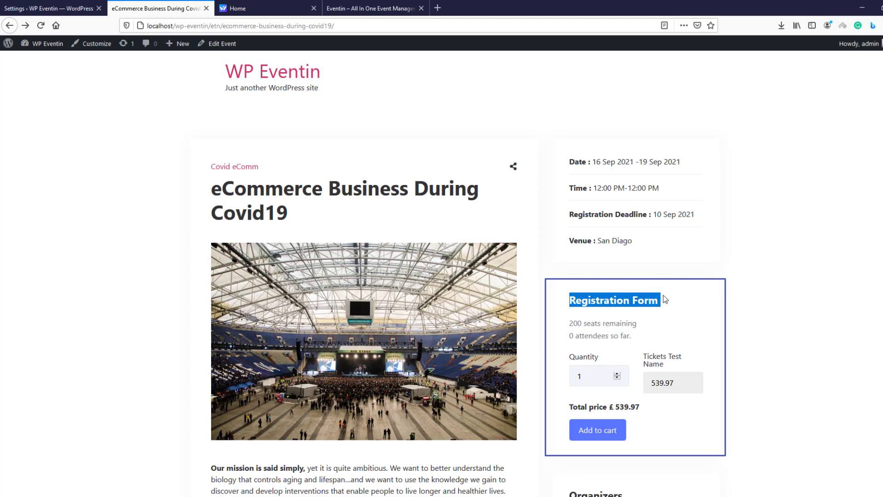
left_click(663, 304)
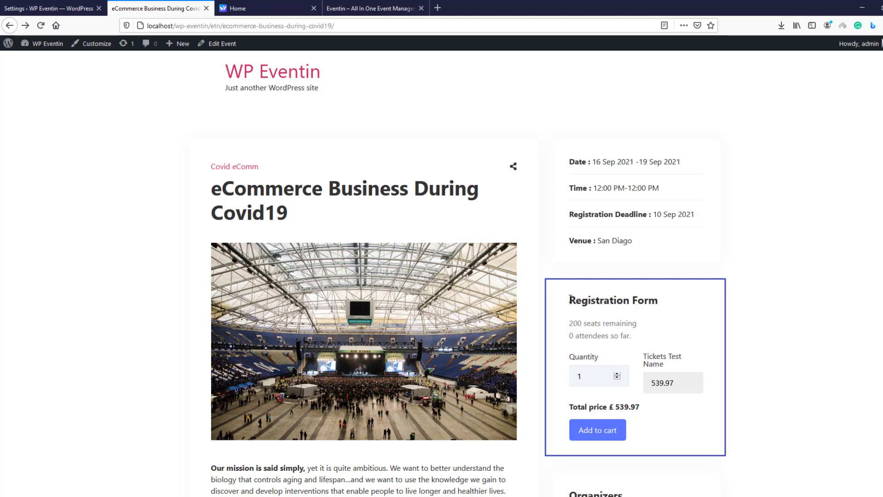
left_click_drag(571, 300, 664, 300)
left_click(664, 301)
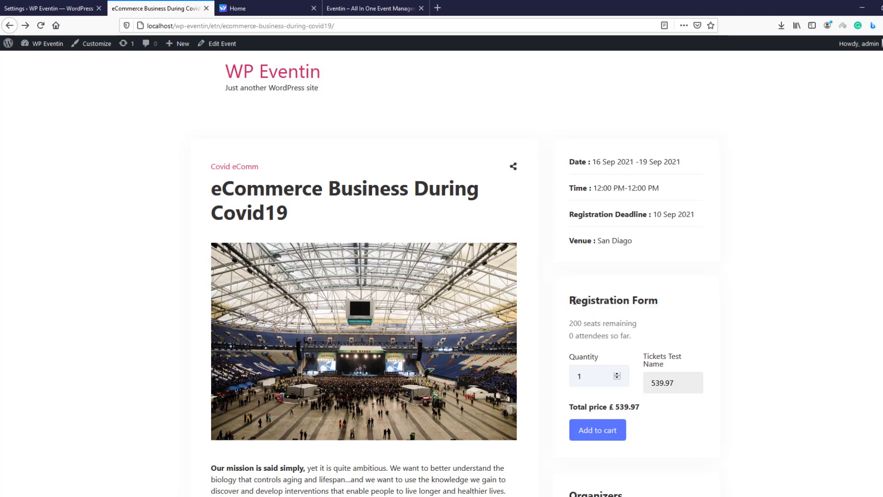
- Return to the Eventin general settings and choose 18 May 2021 as the date format
left_click(56, 5)
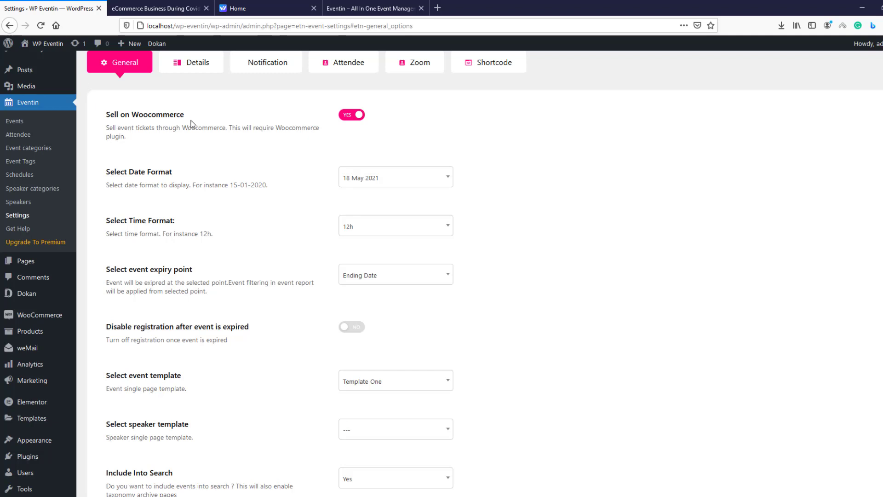
scroll(192, 123, "up", 1)
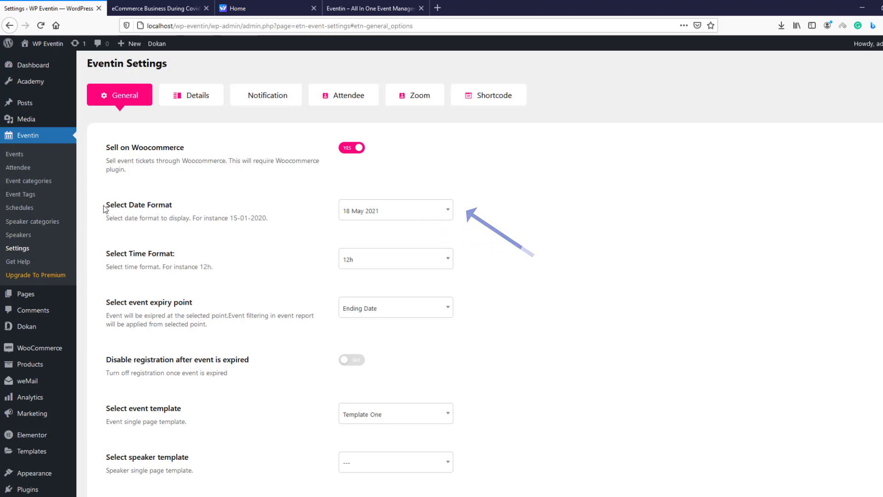
left_click(398, 214)
scroll(381, 285, "up", 3)
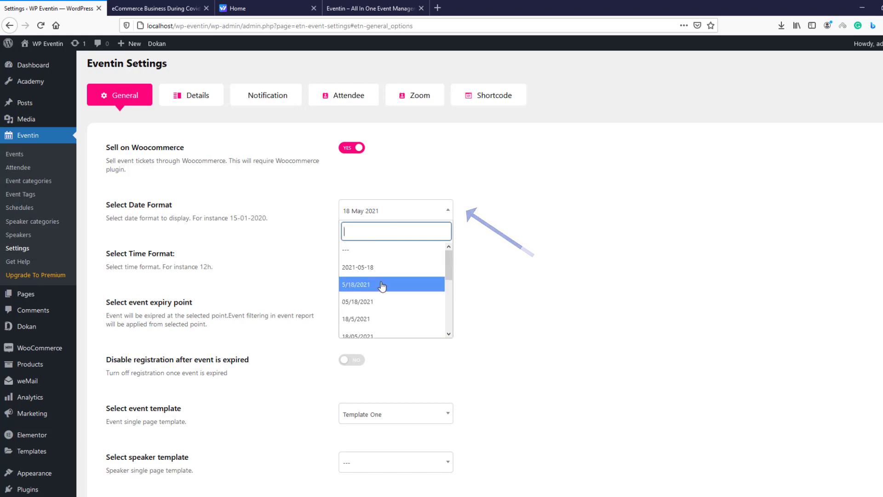
scroll(381, 286, "down", 3)
scroll(382, 308, "down", 2)
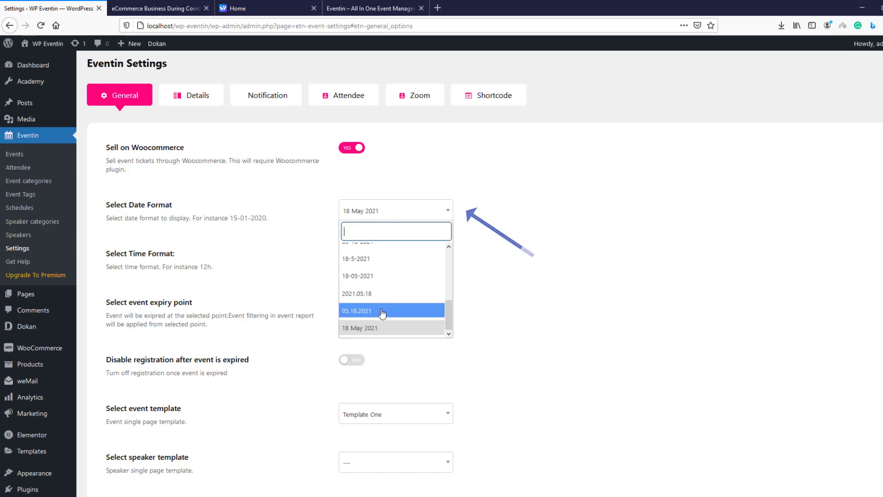
left_click(380, 328)
- Choose 12h as the time format in the Eventin general settings
scroll(530, 261, "down", 2)
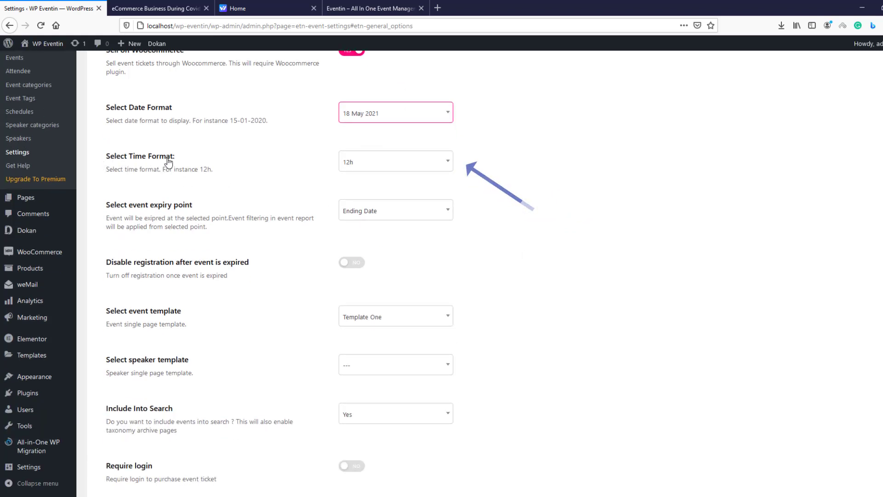
left_click(395, 163)
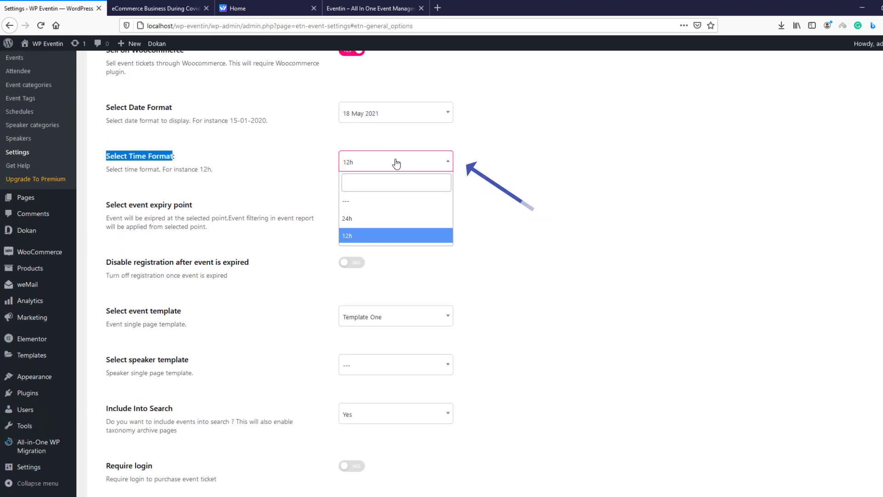
left_click(367, 235)
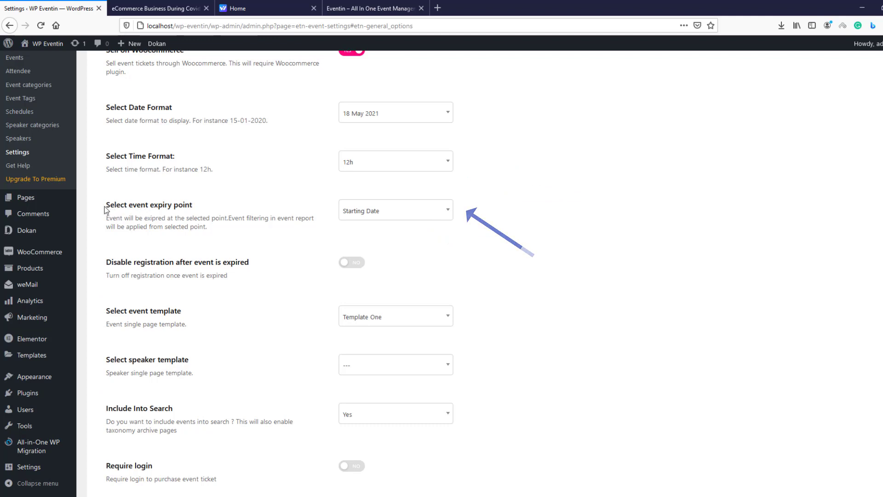
- Set the event expiry point to Ending Date in the Eventin general settings
left_click_drag(106, 209, 210, 207)
left_click(347, 216)
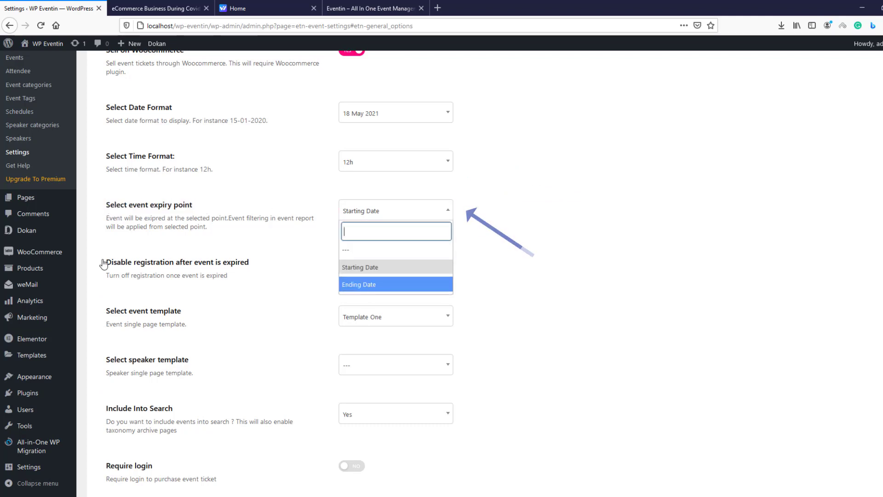
left_click(108, 217)
left_click_drag(193, 206, 151, 210)
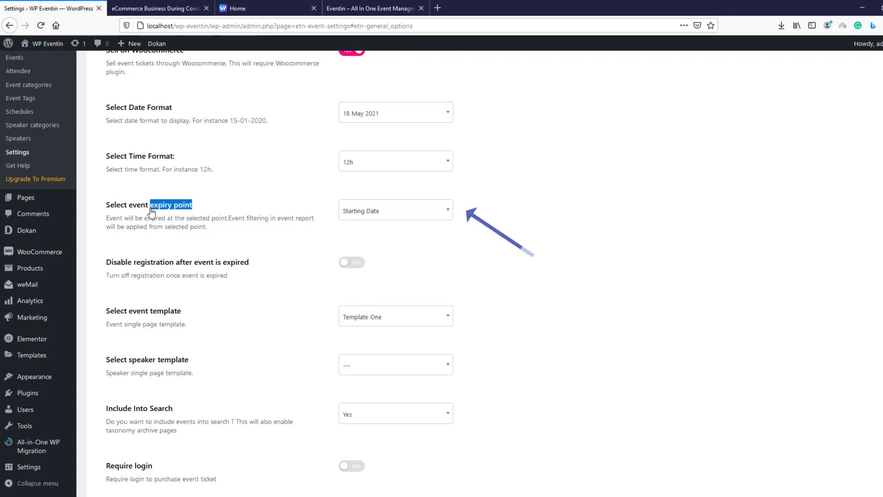
left_click(370, 212)
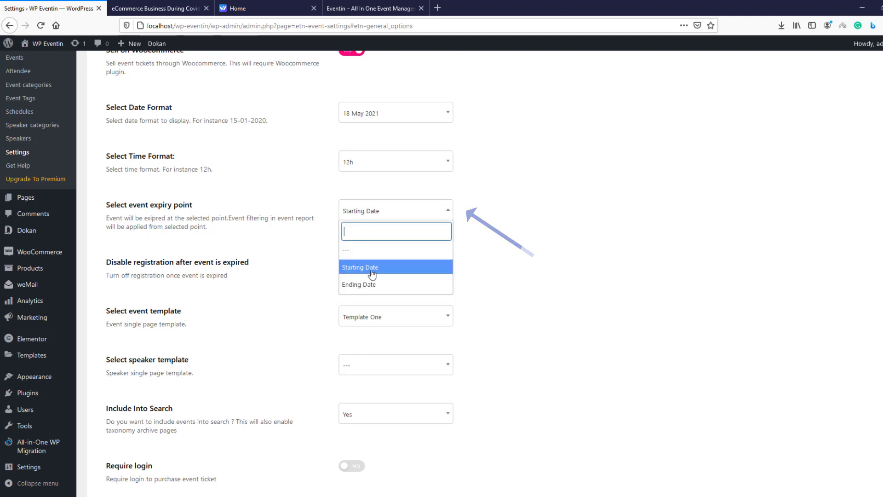
left_click(372, 278)
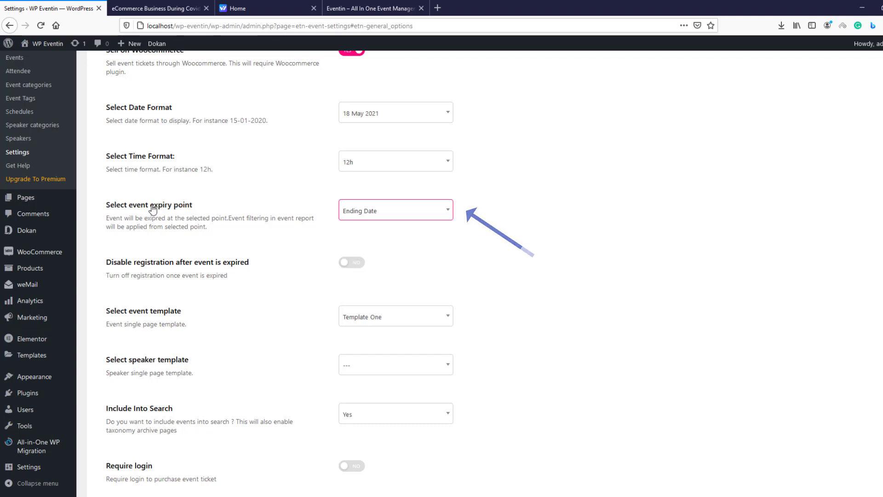
left_click_drag(150, 206, 201, 210)
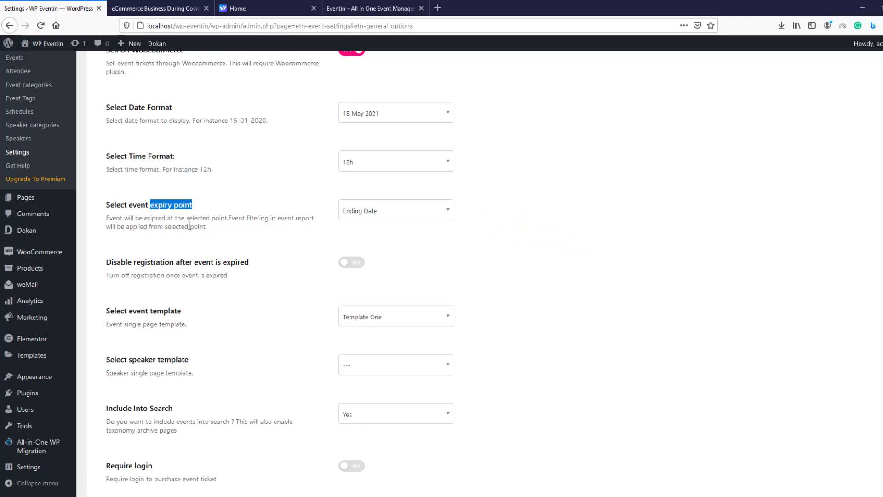
- Switch the option to disable registration after the event is expired to Yes
mouse_move(106, 264)
left_mouse_down()
mouse_move(233, 276)
mouse_move(248, 269)
left_mouse_up()
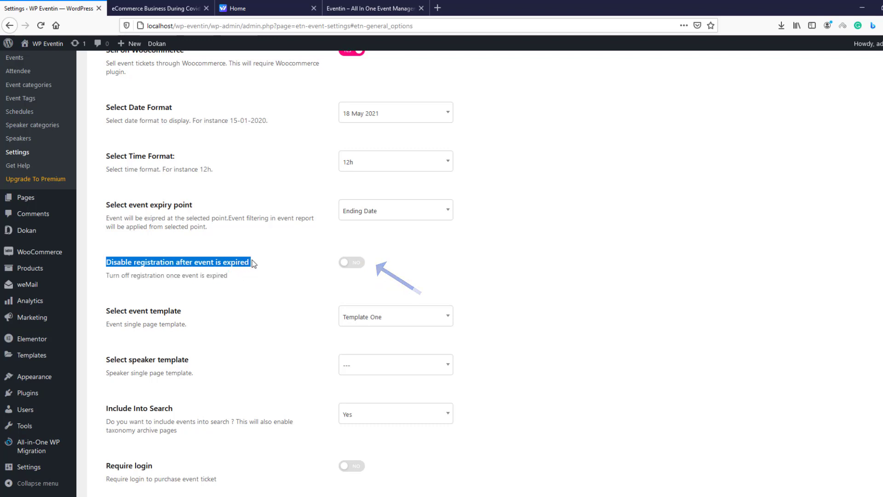
left_click(249, 263)
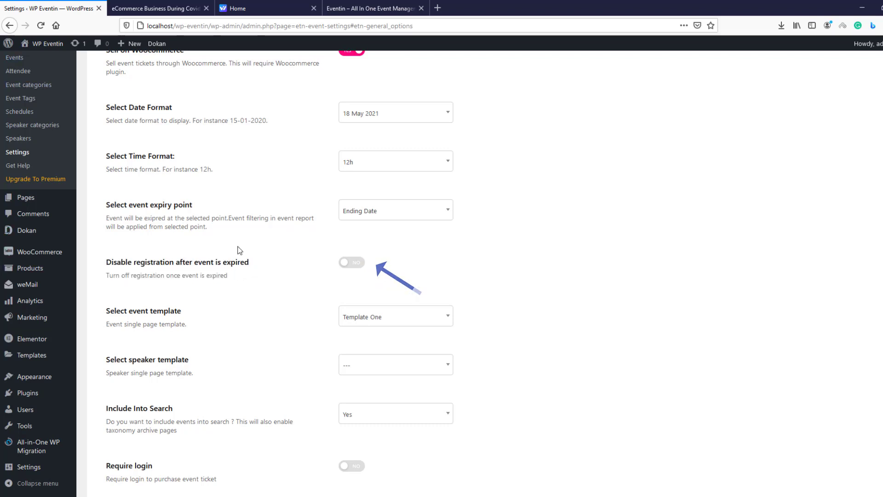
left_click(352, 266)
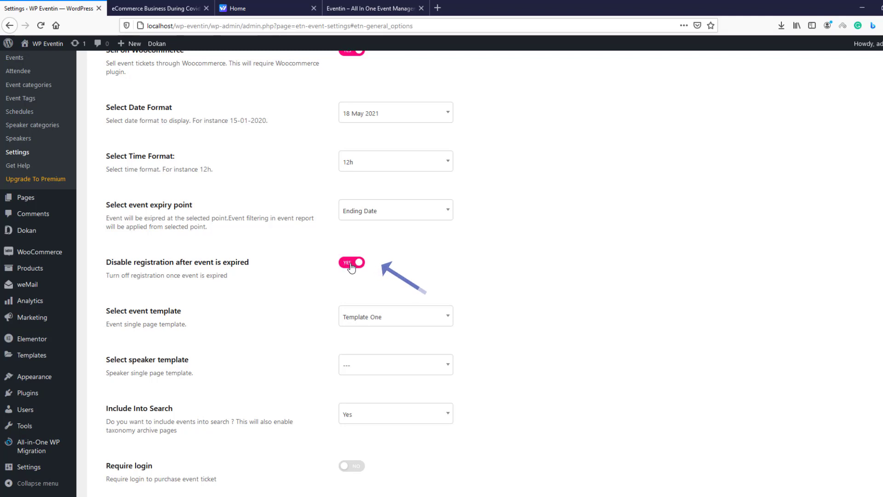
- Choose Template One for both the event template and the speaker template
scroll(352, 267, "down", 2)
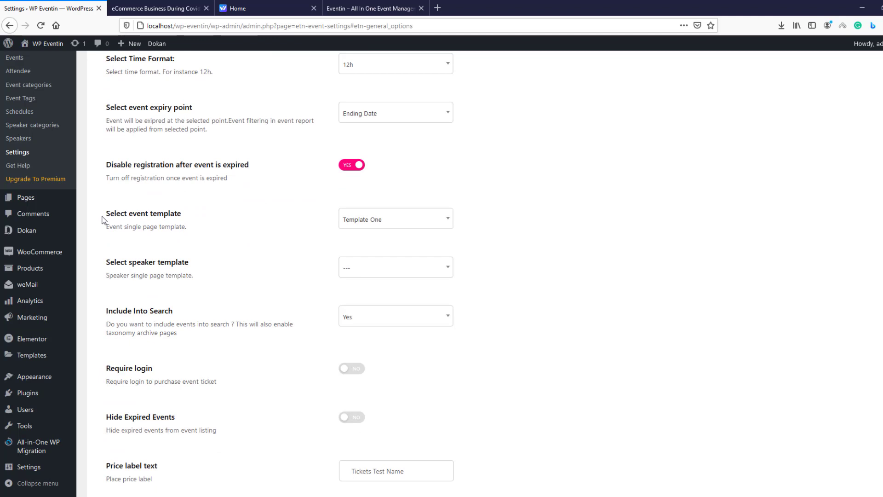
left_click_drag(103, 220, 182, 214)
left_click(407, 221)
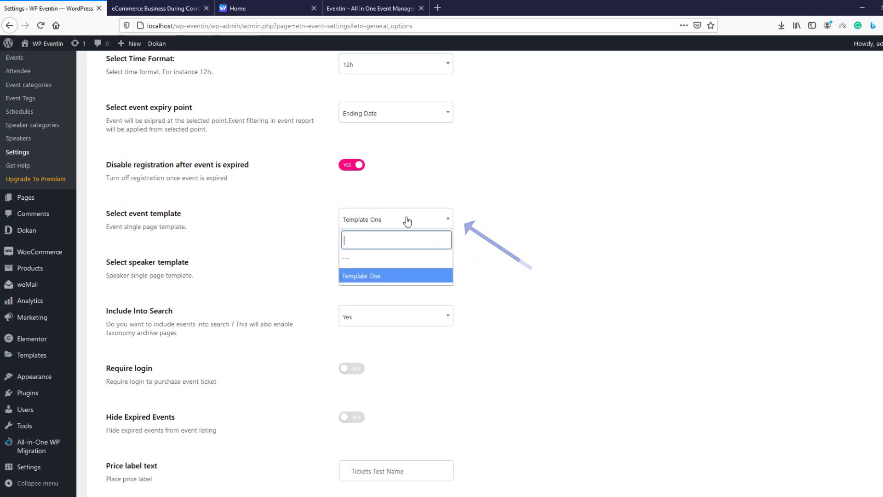
left_click(391, 276)
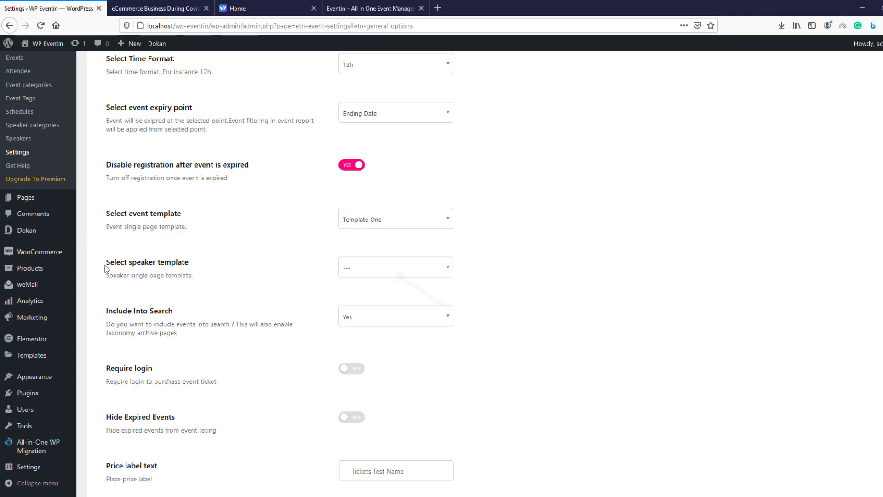
left_click_drag(106, 269, 189, 266)
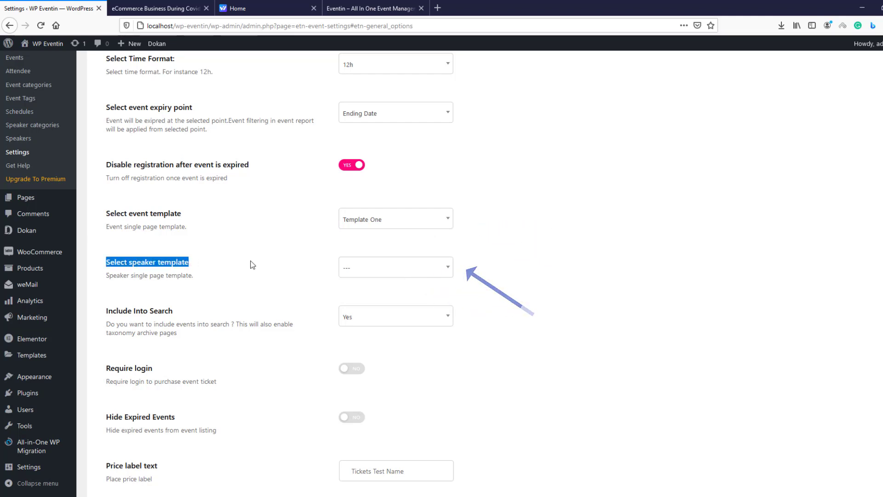
left_click(388, 275)
left_click(382, 323)
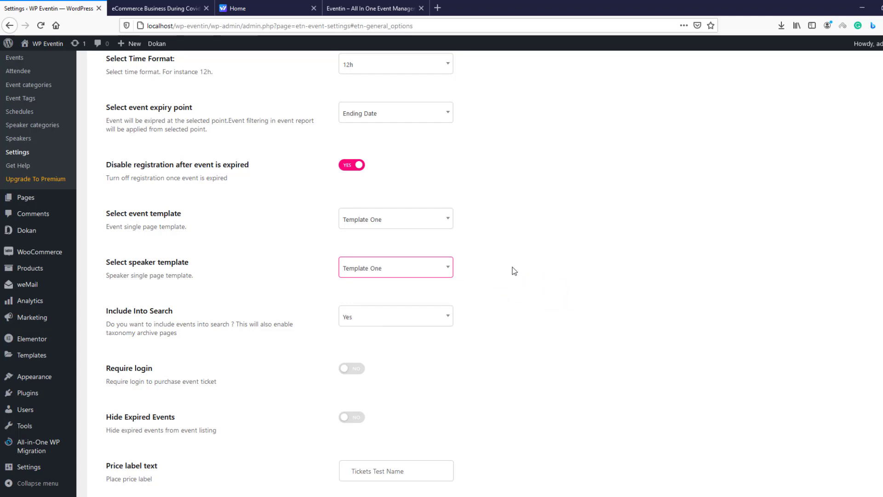
- Check the available choices for including events into search in the Eventin general settings
scroll(425, 248, "down", 3)
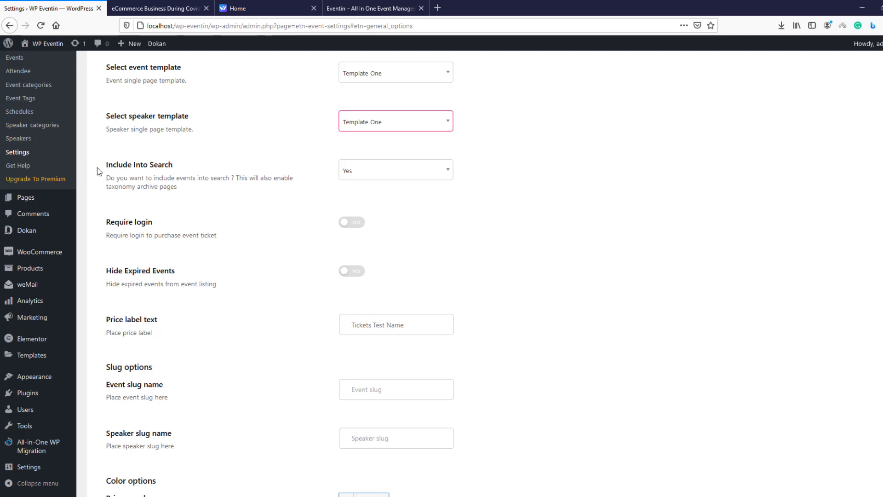
left_click_drag(97, 168, 175, 167)
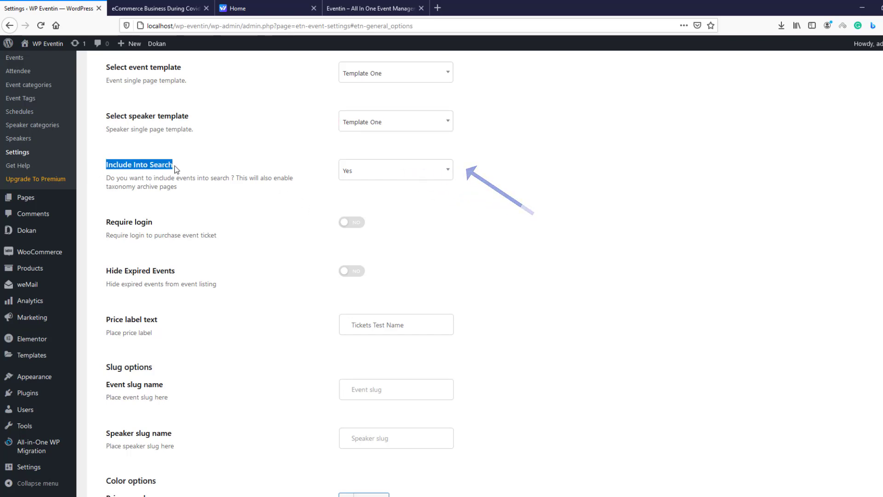
left_click(414, 171)
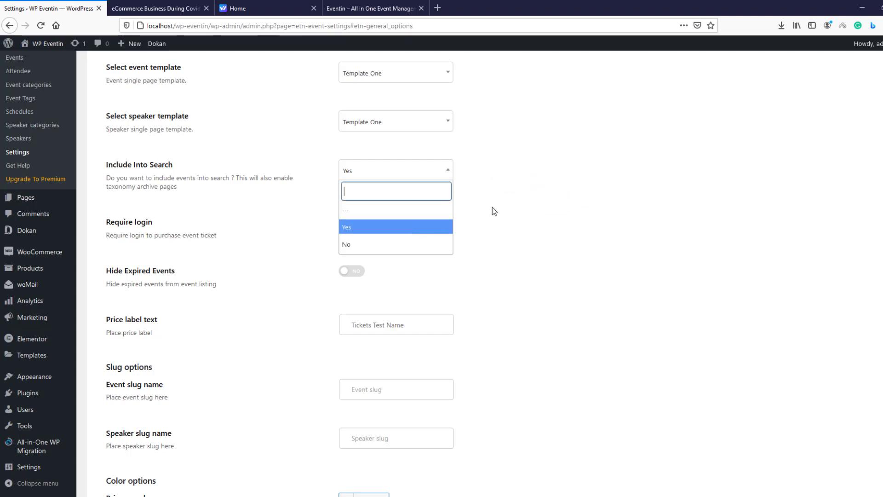
left_click(527, 208)
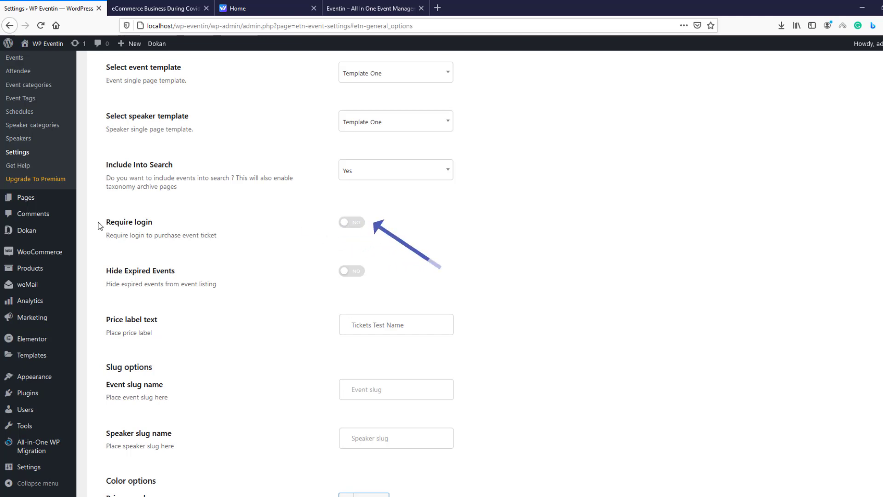
- Switch both Require login and Hide Expired Events to Yes in the Eventin general settings
left_click_drag(107, 222, 167, 226)
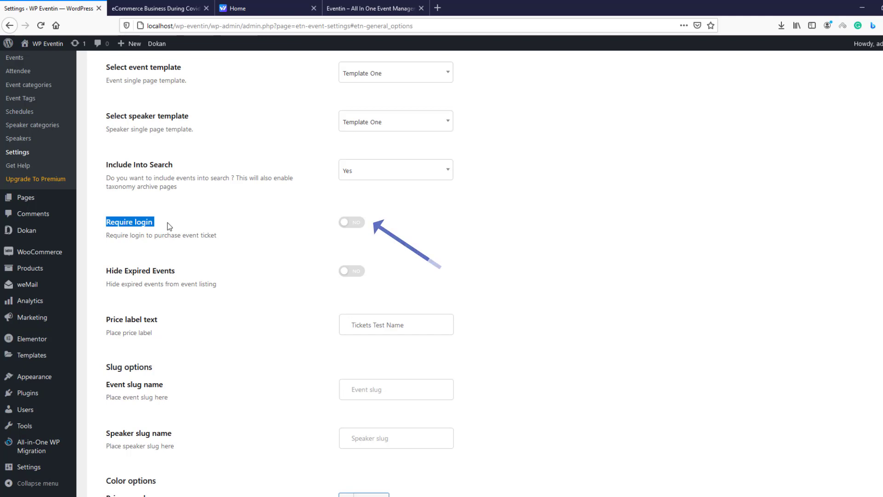
left_click(351, 223)
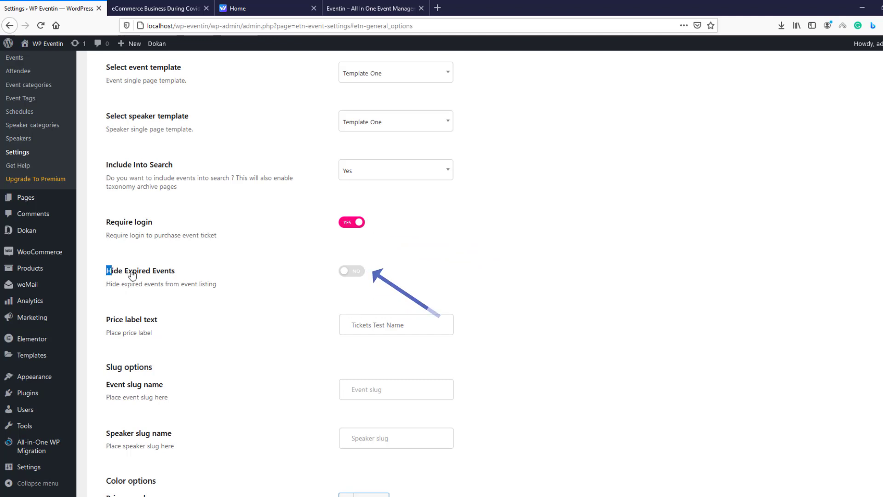
left_click_drag(106, 271, 180, 273)
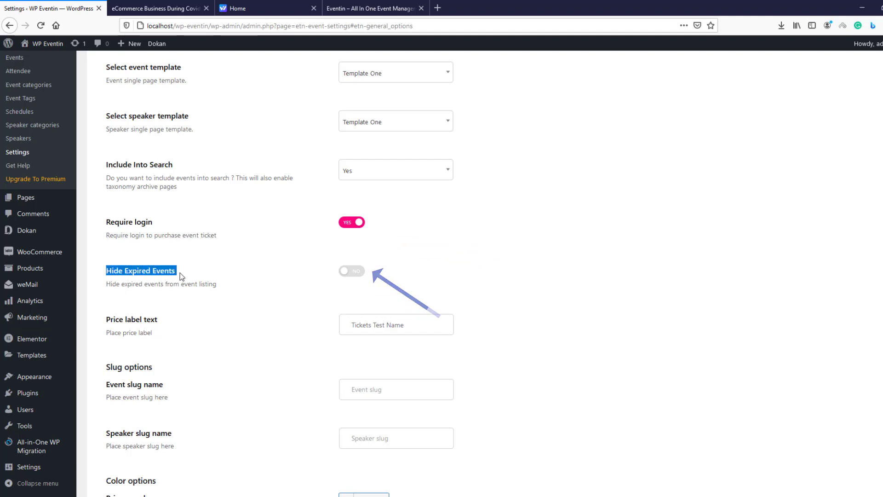
left_click(357, 276)
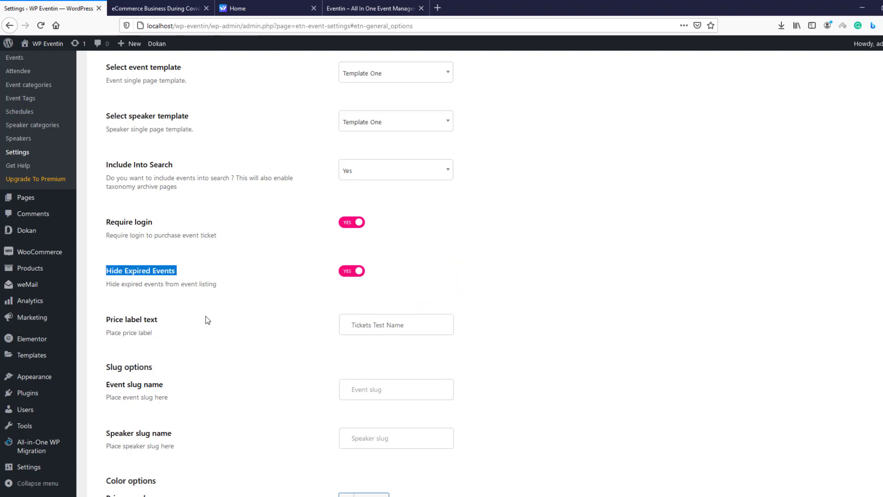
- Set the price label text to "Customize Text" in the Eventin general settings
scroll(131, 265, "down", 2)
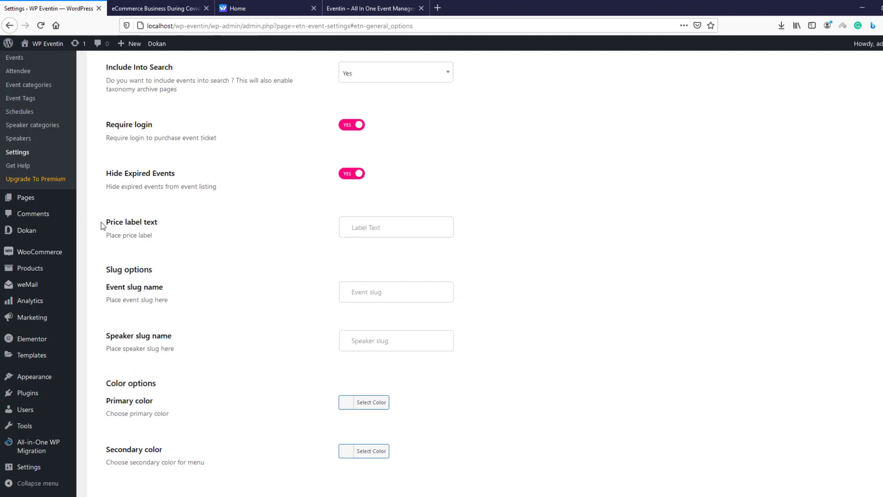
left_click_drag(106, 222, 185, 223)
left_click(186, 222)
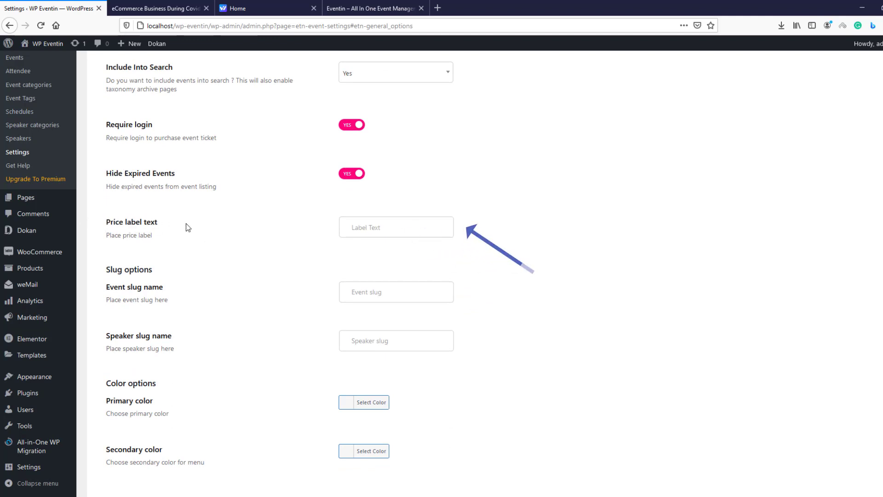
left_click(403, 228)
type("Cu")
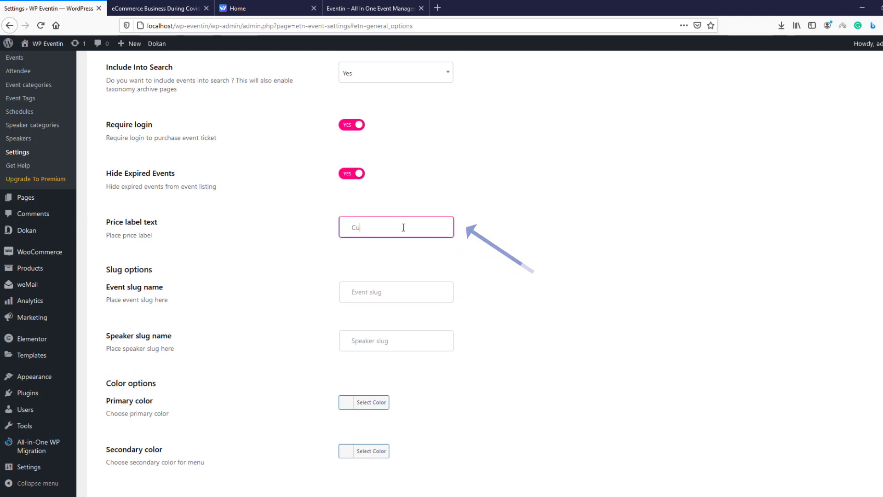
type("stom")
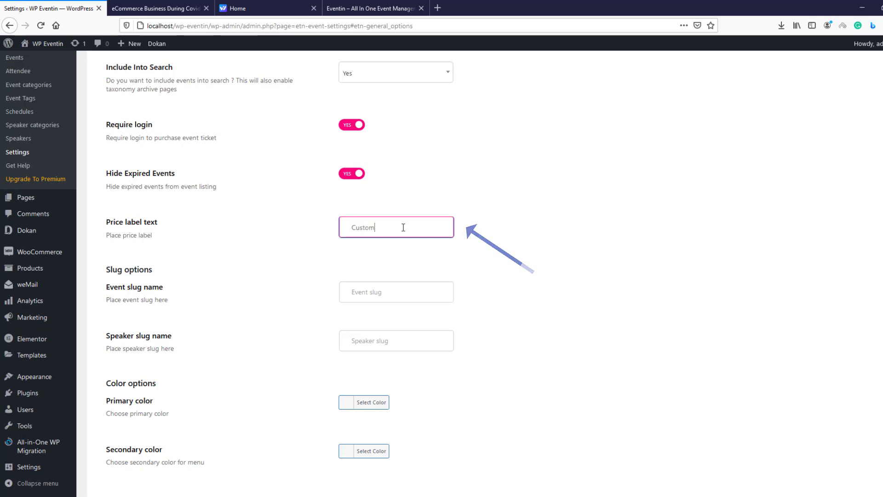
type("ize Text")
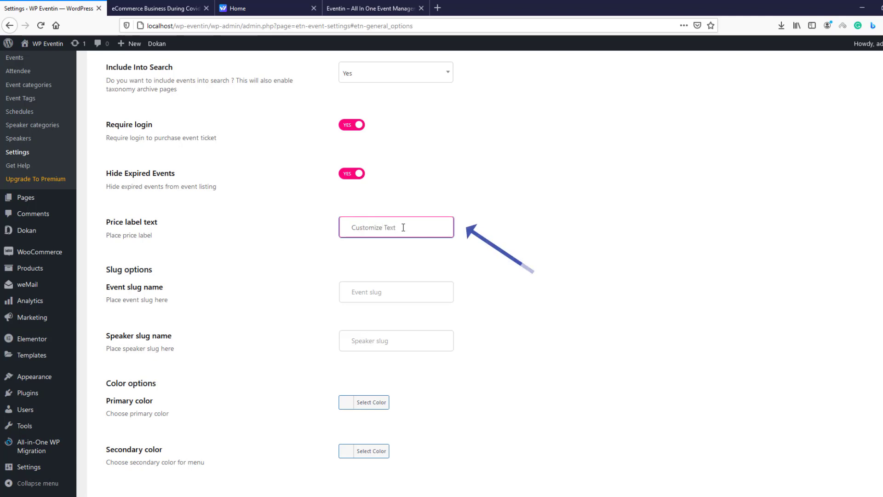
- Set both the event slug name and the speaker slug name to "btn" and save the Eventin settings
scroll(403, 230, "down", 2)
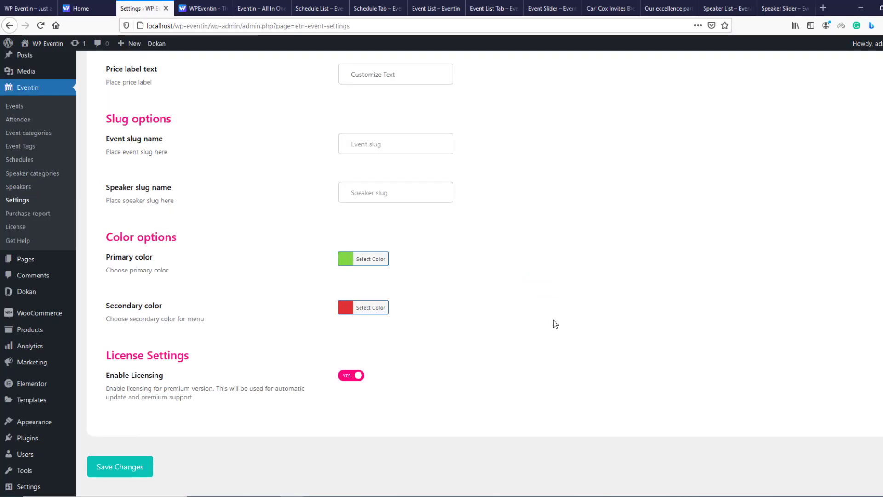
left_click(398, 145)
left_click(398, 196)
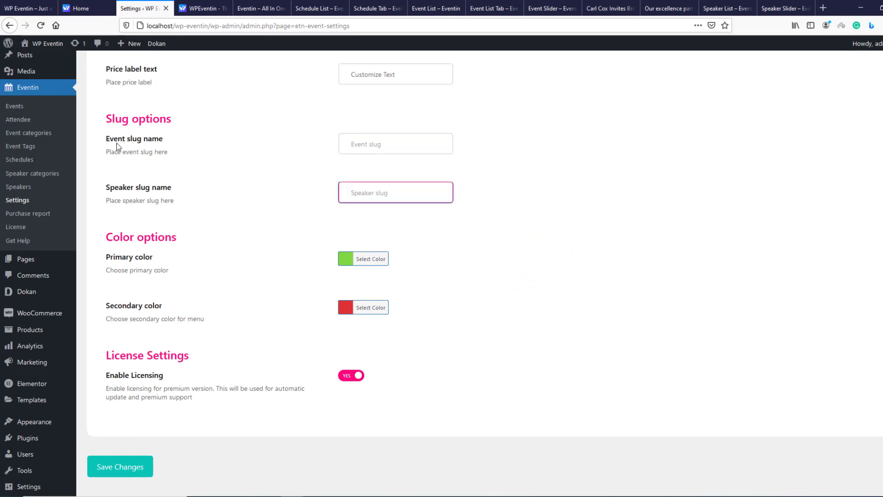
left_click(117, 170)
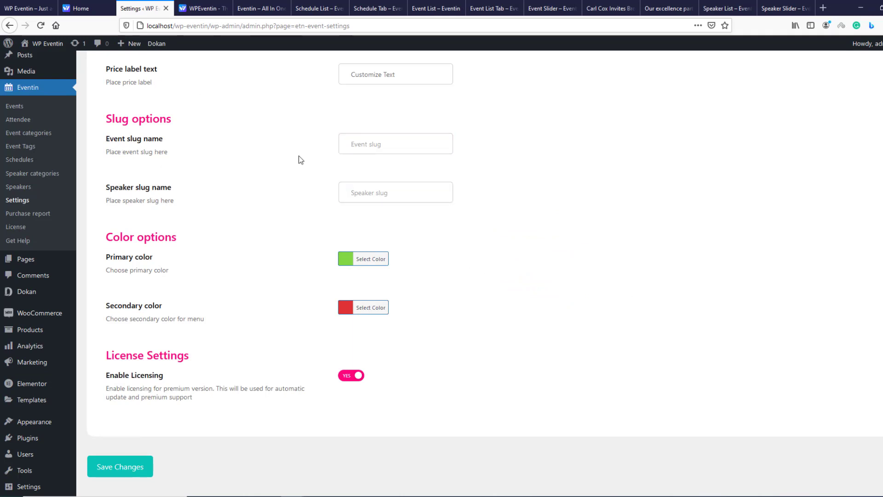
left_click(369, 149)
type("btn")
left_click(380, 201)
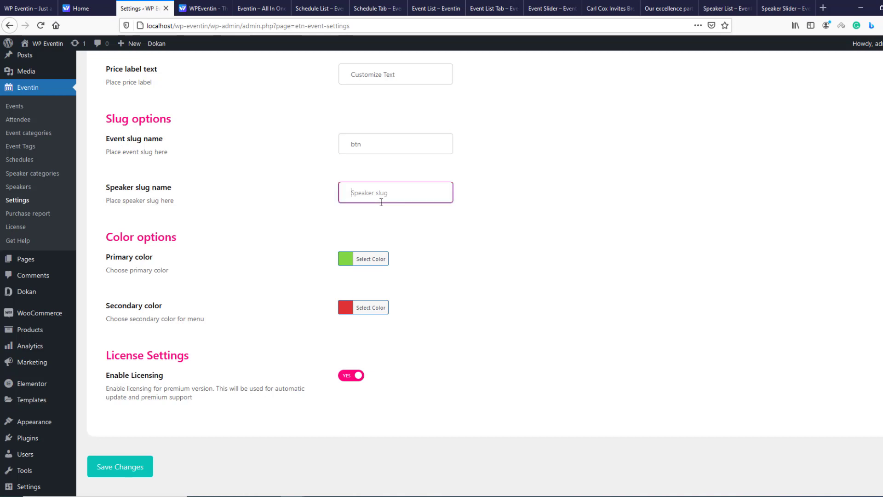
type("btn")
left_click(106, 466)
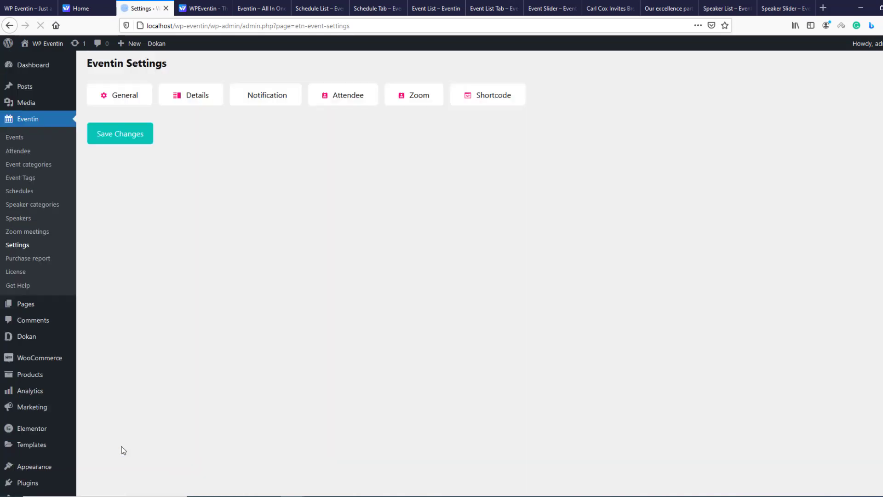
- Change the WordPress permalink structure to Post name and save the permalink settings
scroll(122, 450, "down", 15)
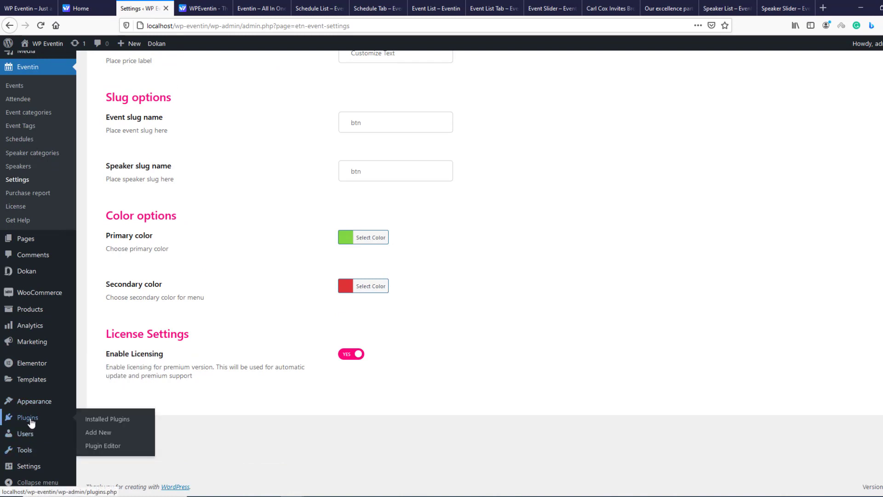
mouse_move(32, 471)
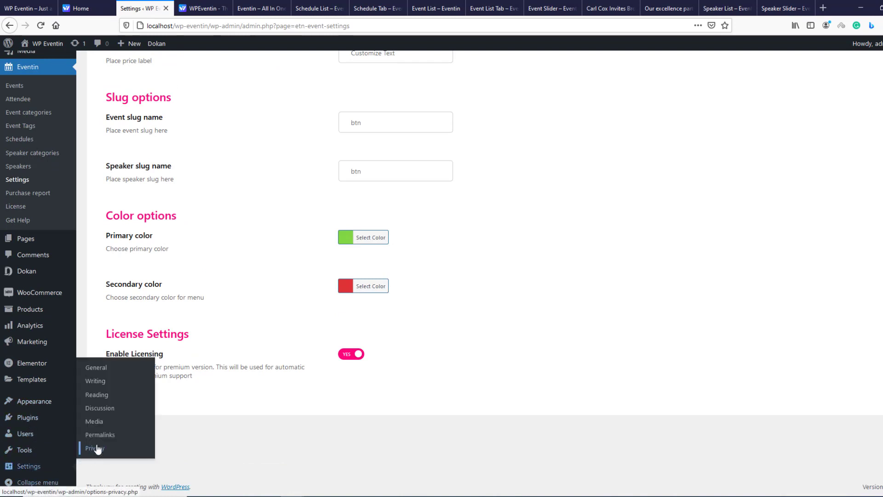
left_click(99, 436)
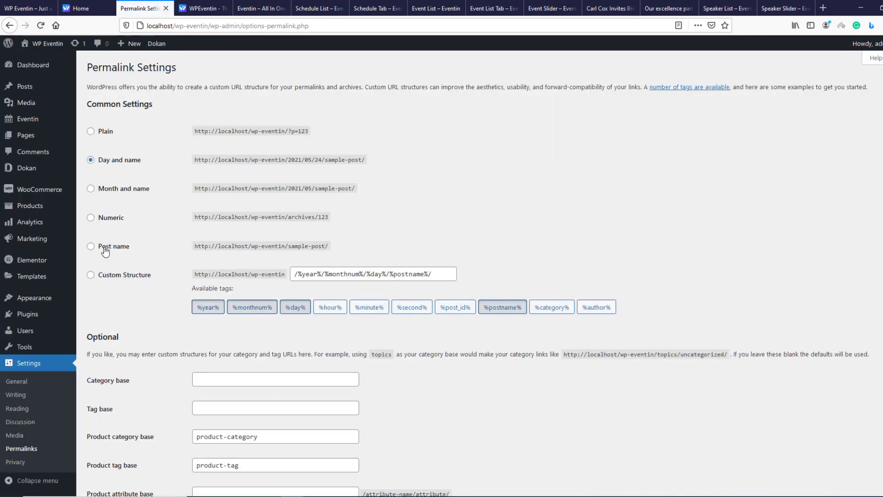
left_click(105, 250)
scroll(105, 251, "down", 5)
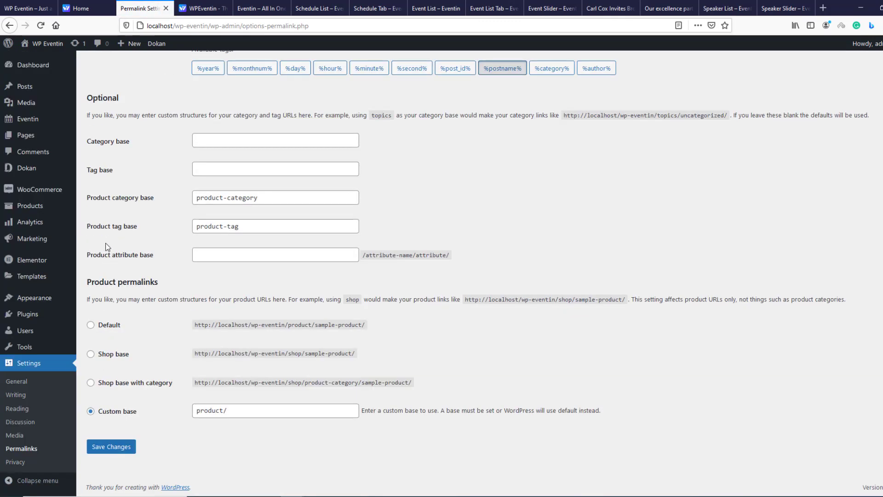
left_click(123, 454)
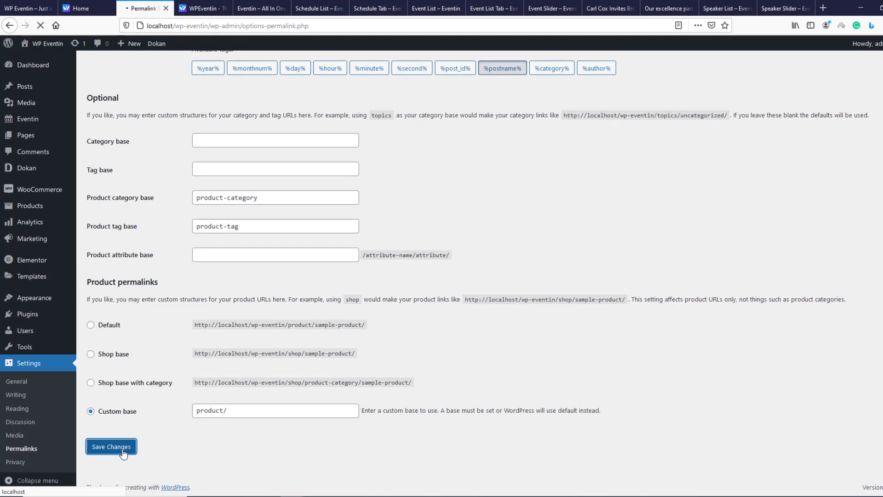
- Set the primary color to the preset green #81d742 in the Eventin color options
scroll(146, 377, "down", 4)
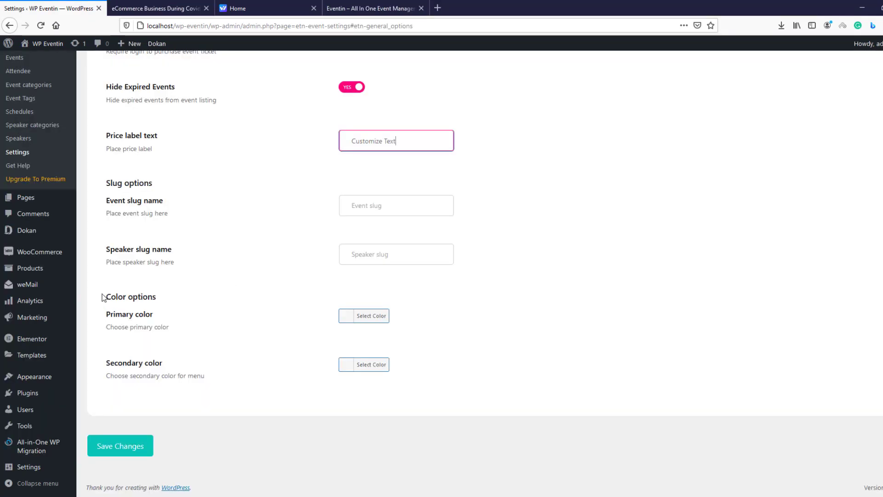
left_click_drag(103, 296, 172, 293)
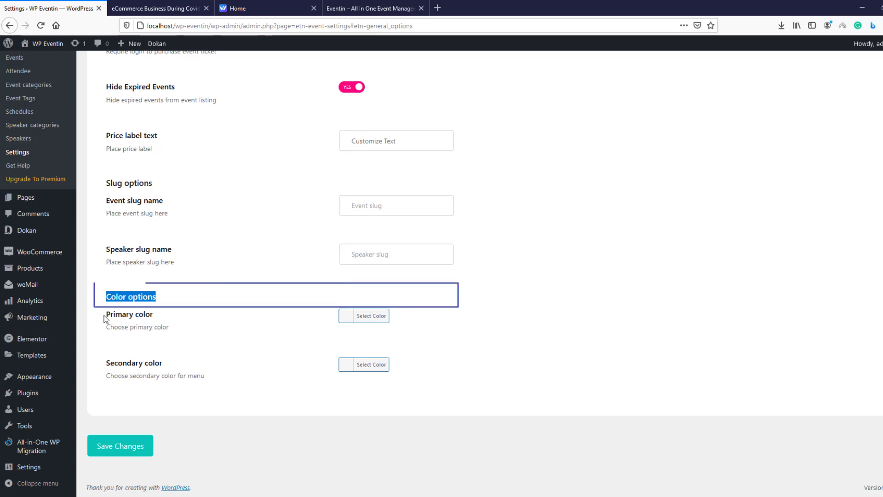
left_click(376, 318)
left_click(405, 427)
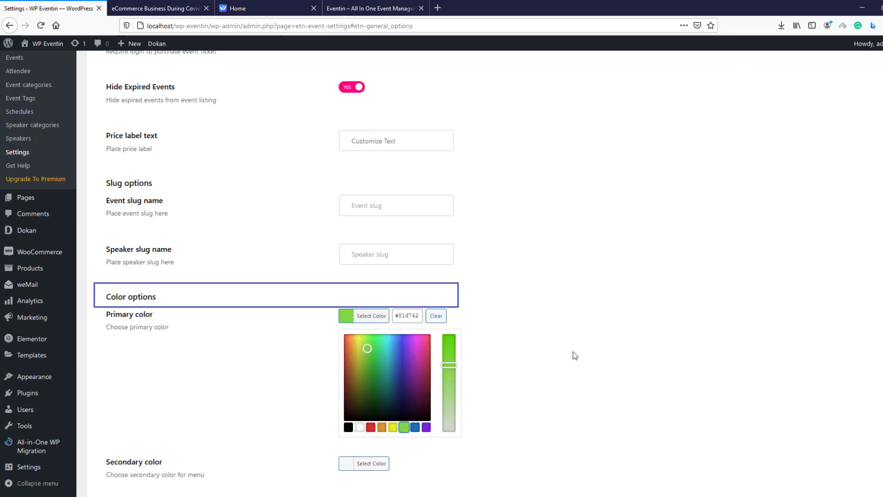
left_click(540, 355)
- Set the secondary color to the preset red and save the Eventin general settings
left_click(373, 364)
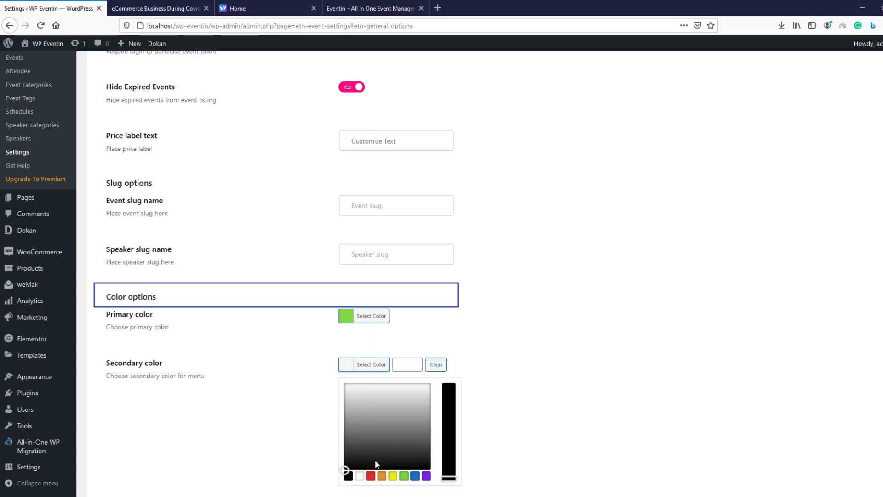
left_click(371, 476)
left_click(606, 309)
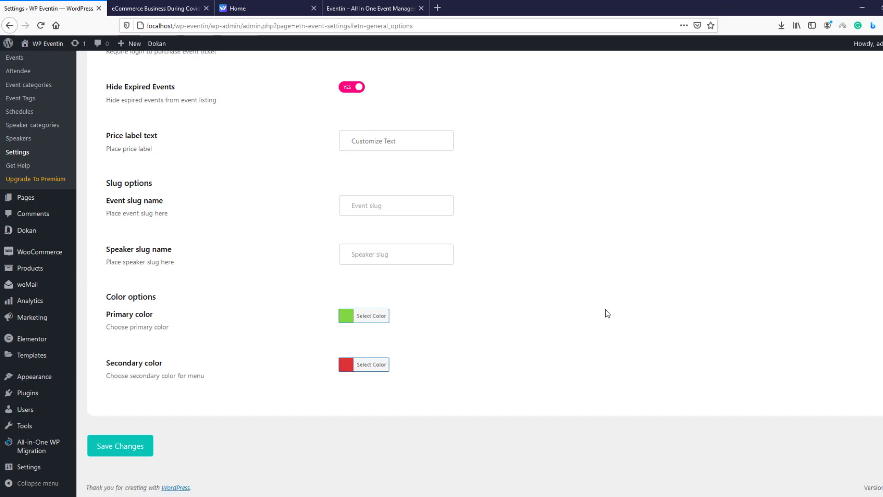
left_click(135, 450)
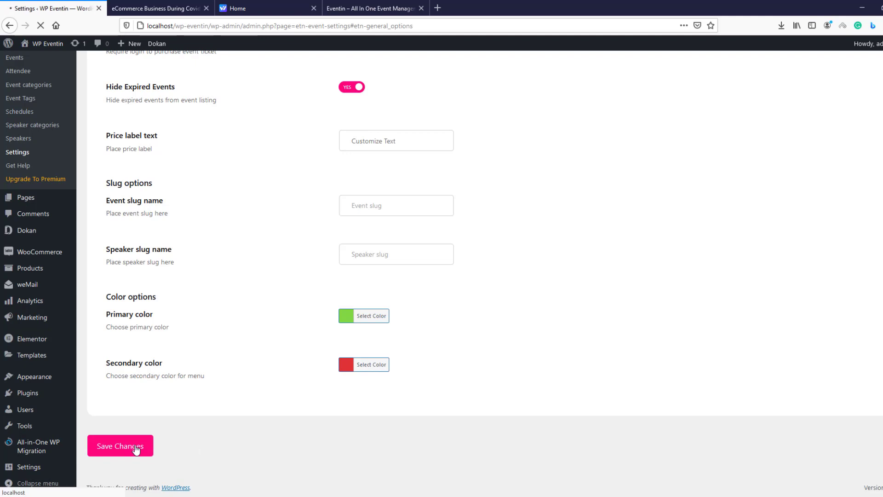
- Reload the eCommerce Business During Covid19 event page and examine its date, time, price label and Add to cart button color
left_click(156, 8)
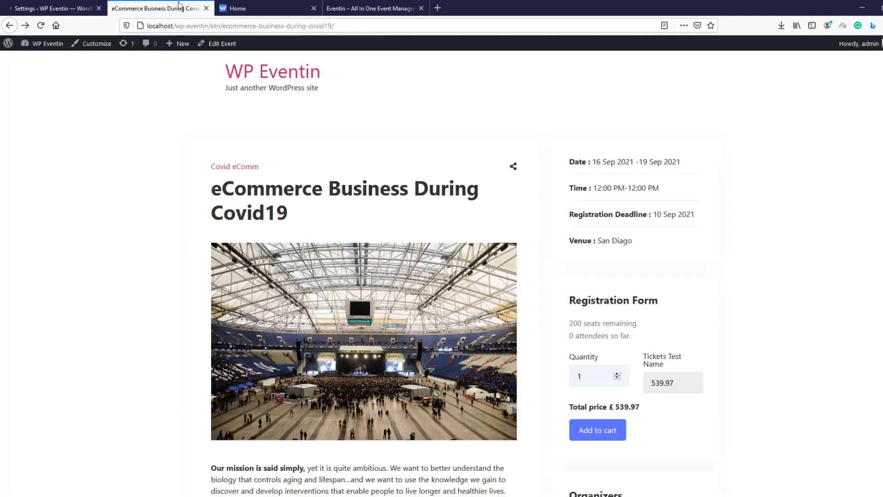
left_click(41, 26)
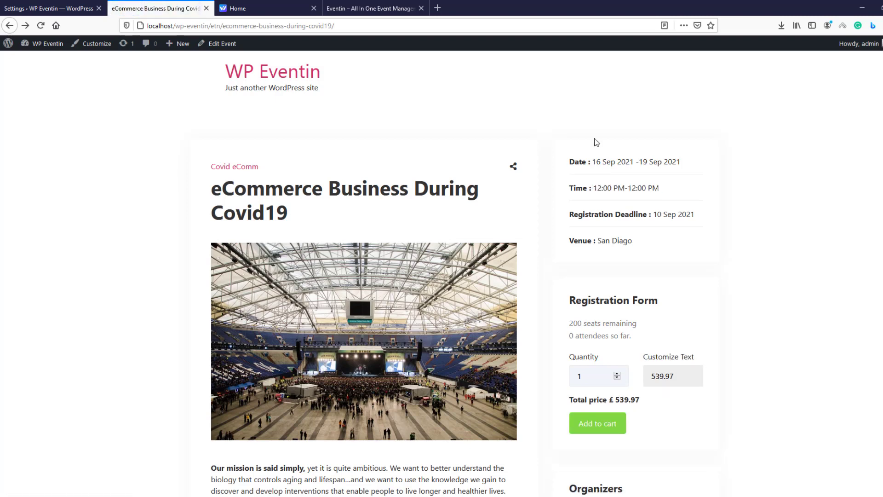
left_click_drag(576, 159, 678, 192)
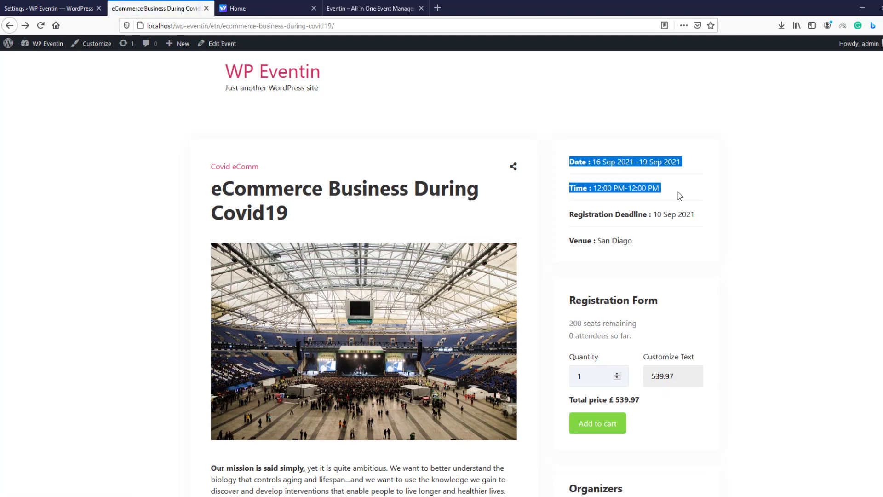
left_click(678, 192)
scroll(679, 192, "down", 2)
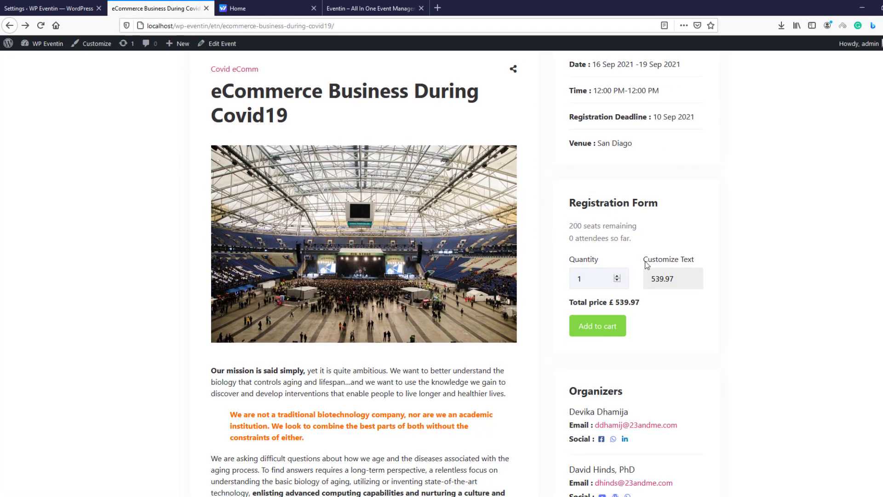
left_click_drag(643, 259, 716, 264)
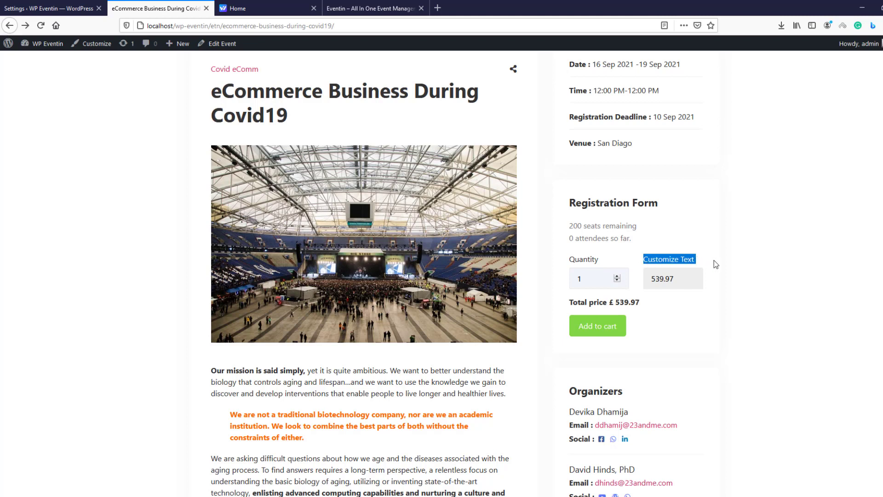
left_click(676, 255)
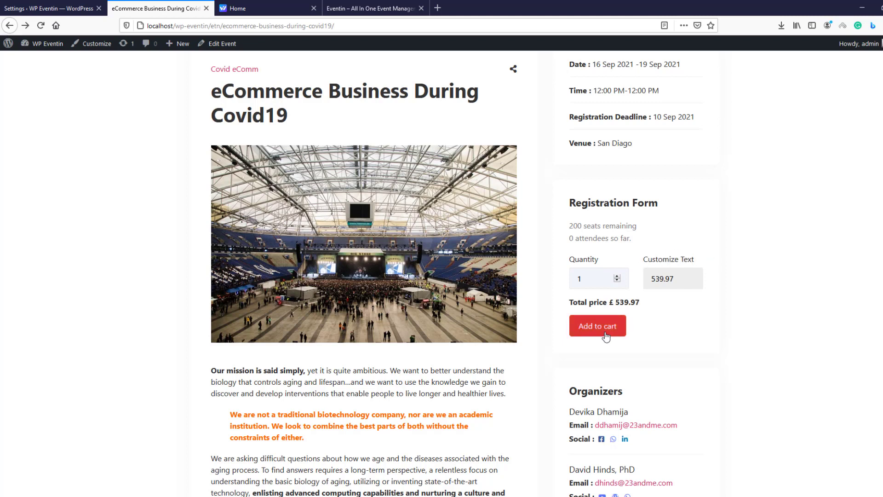
- Examine the event page's schedule colors and show the 11 Sep Data Science for eCommerce schedule
scroll(644, 276, "down", 6)
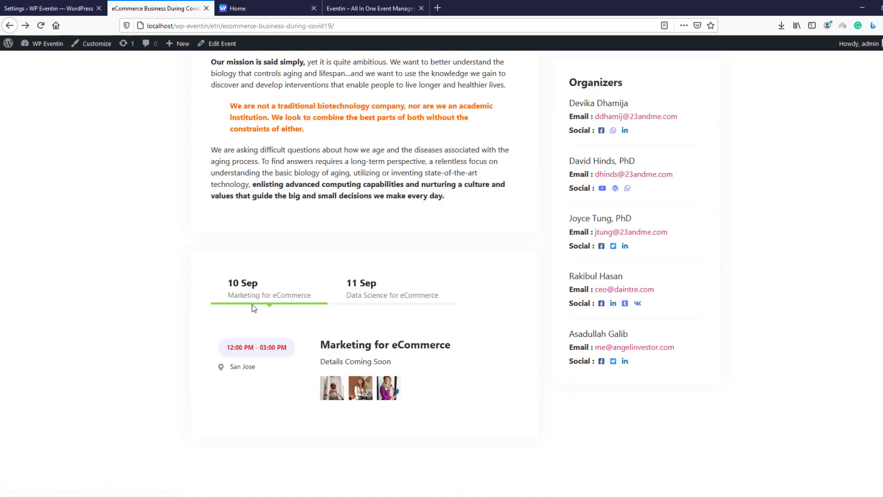
left_click(359, 296)
scroll(360, 296, "up", 8)
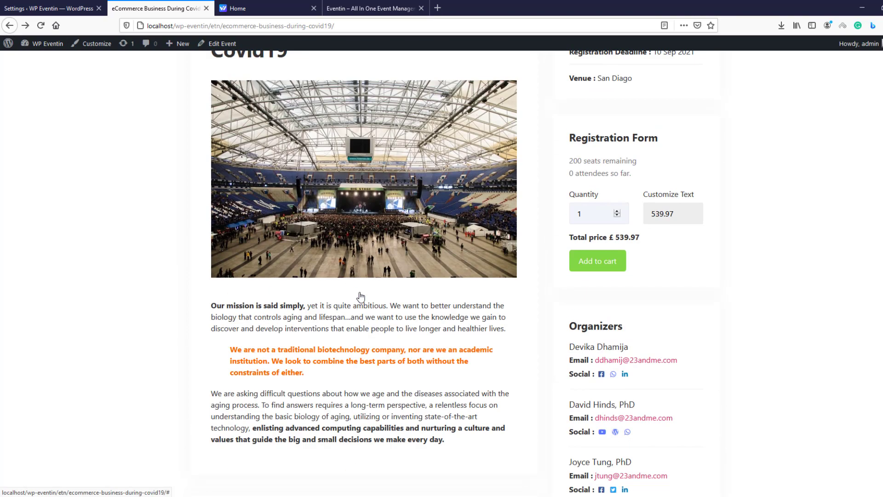
scroll(360, 296, "down", 8)
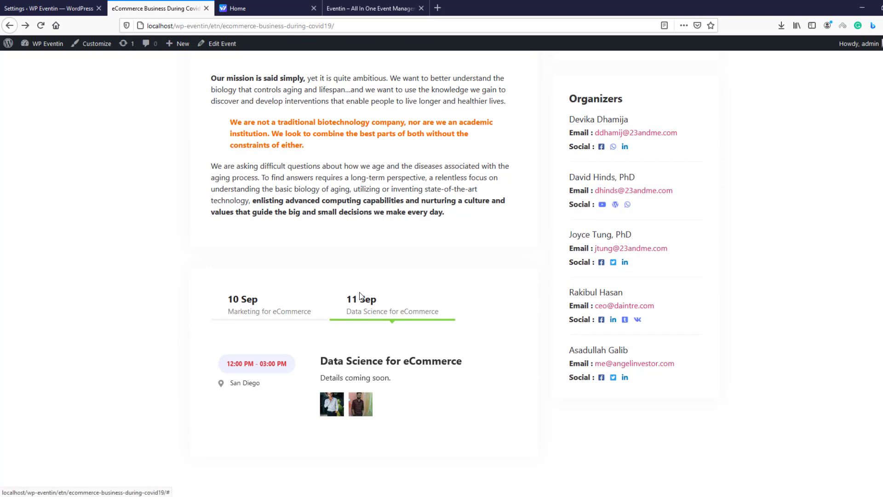
scroll(361, 296, "up", 8)
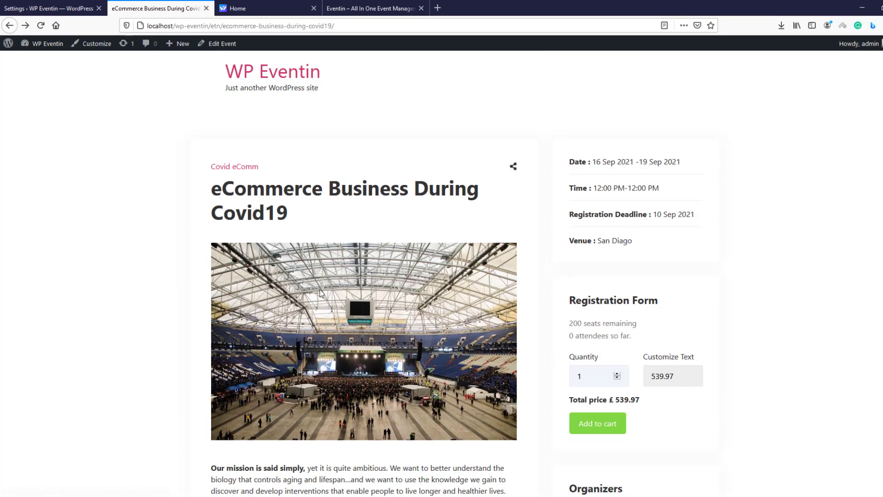
- Turn on hiding of the event date and time in the Eventin Details settings
left_click(13, 5)
scroll(184, 148, "up", 1)
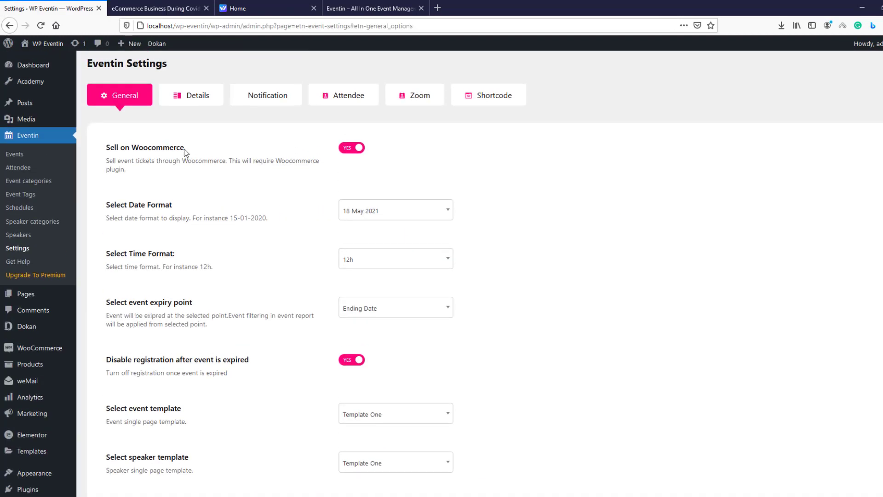
left_click(203, 98)
scroll(203, 99, "up", 1)
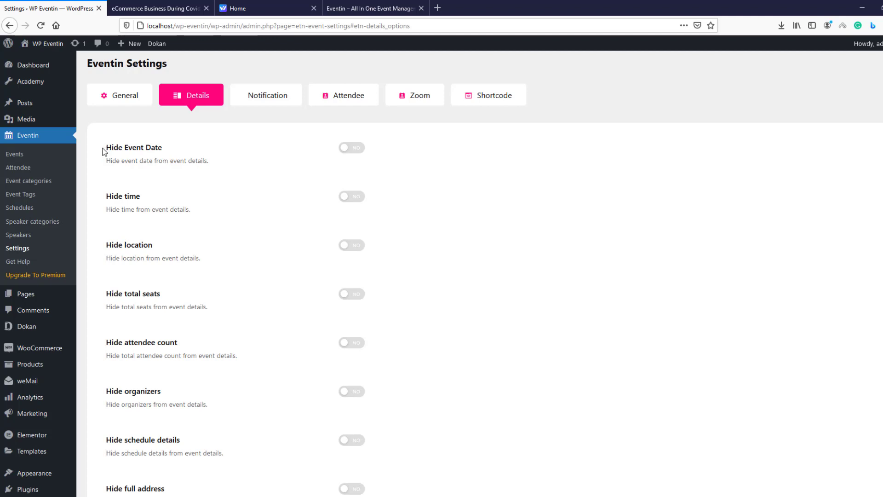
triple_click(147, 148)
left_click(347, 149)
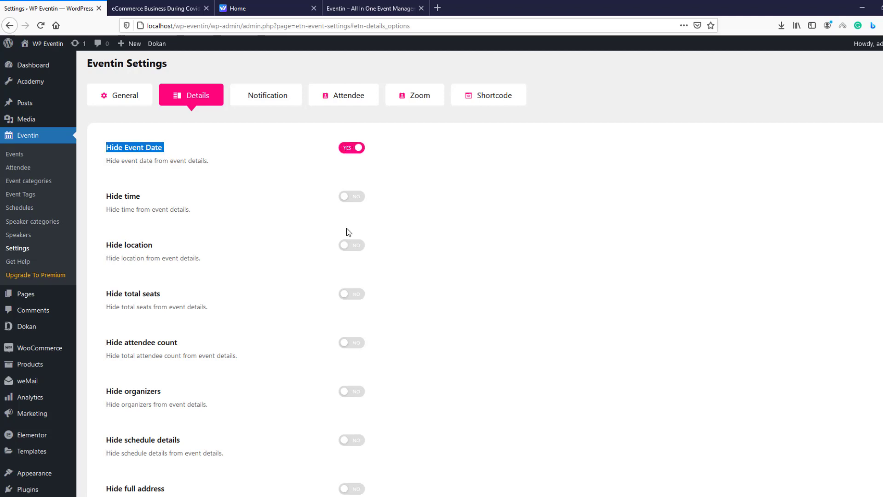
triple_click(115, 199)
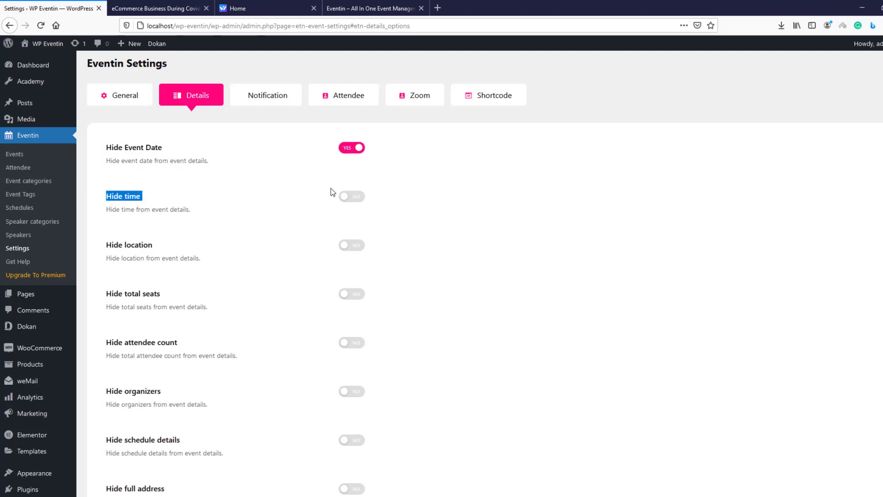
left_click(349, 196)
- Turn on hiding of the location, total seats and attendee count for event details
scroll(282, 225, "down", 3)
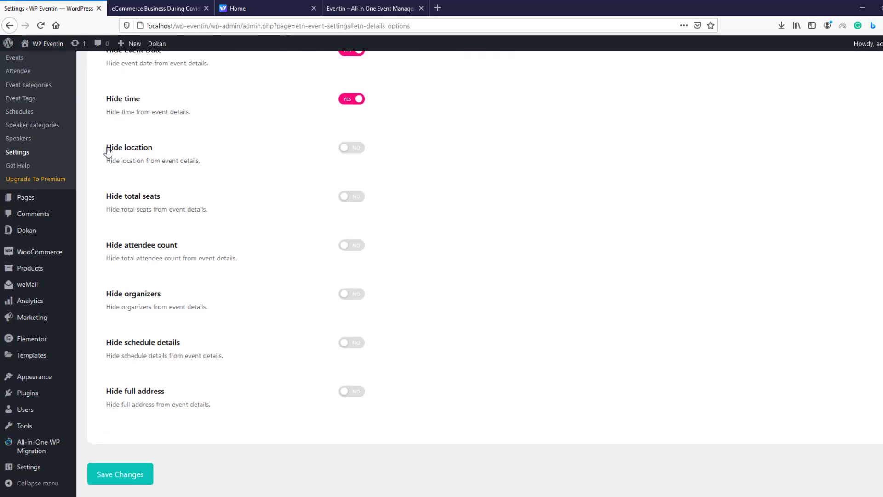
triple_click(105, 148)
left_click(353, 149)
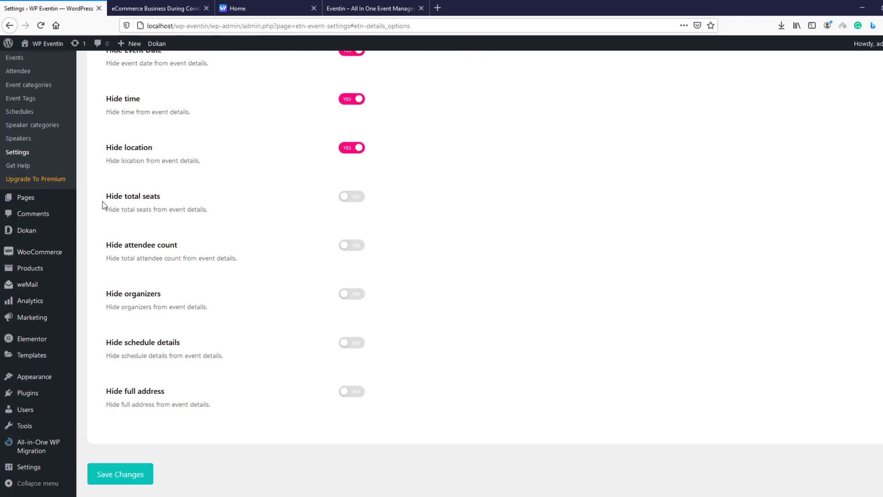
triple_click(133, 198)
left_click(352, 196)
triple_click(105, 245)
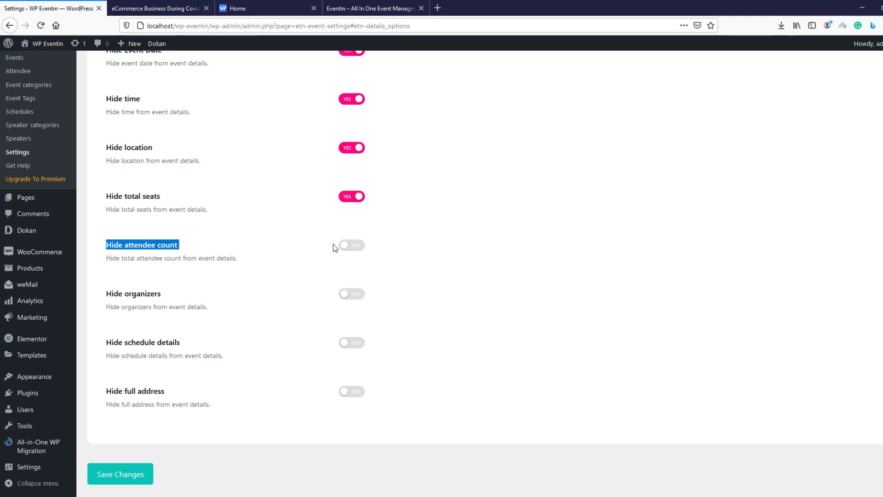
left_click(357, 245)
- Turn on hiding of the organizers, schedule details and full address, and save the Details settings
left_click_drag(102, 295, 247, 293)
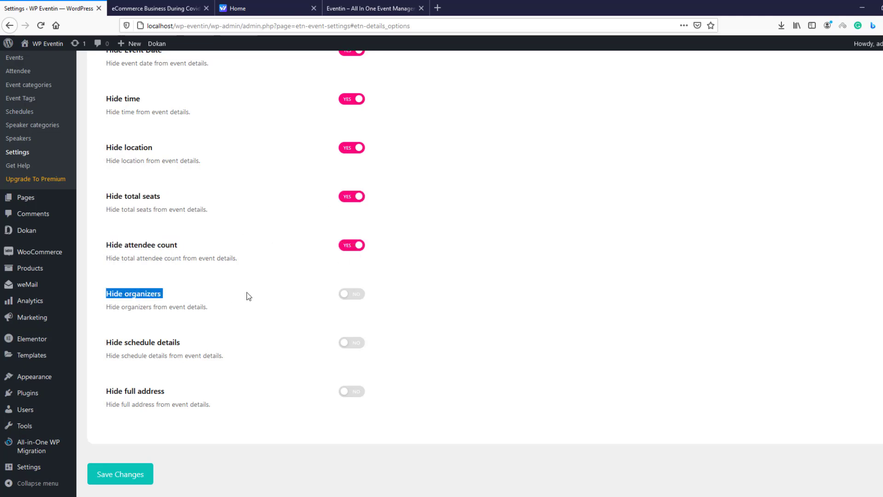
left_click(359, 294)
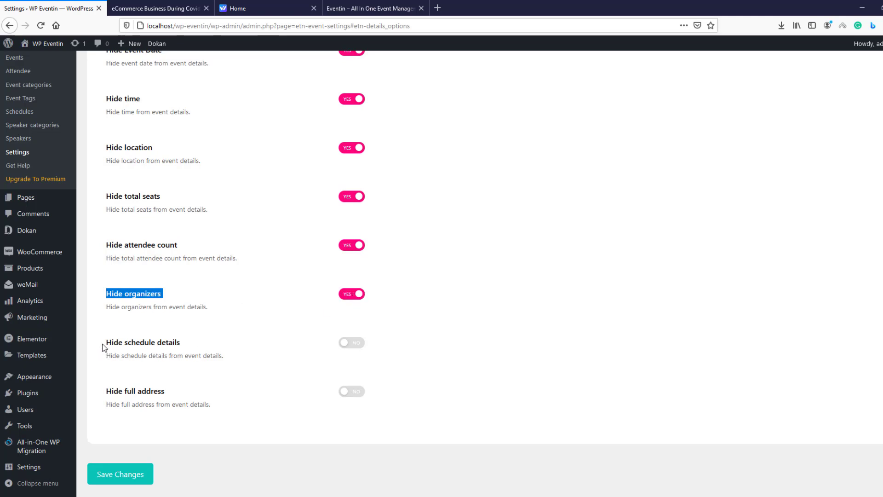
left_click_drag(102, 345, 193, 344)
left_click(352, 344)
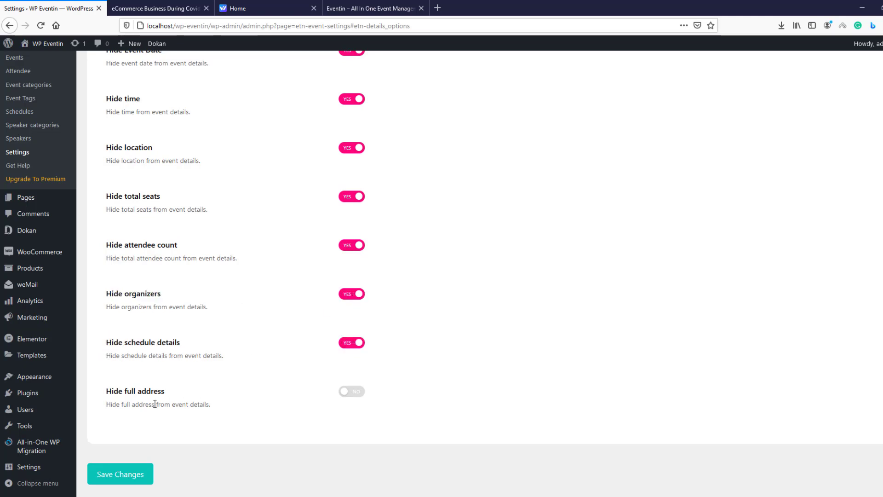
left_click_drag(102, 392, 375, 392)
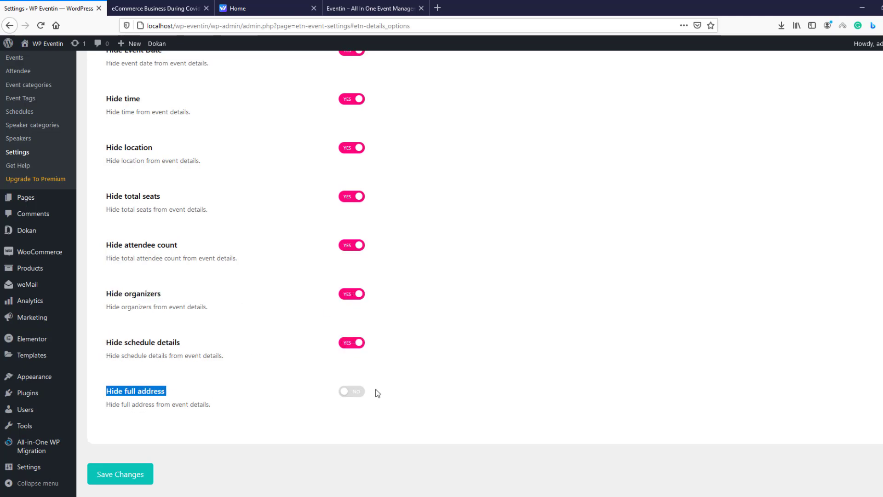
left_click(360, 397)
scroll(360, 400, "up", 3)
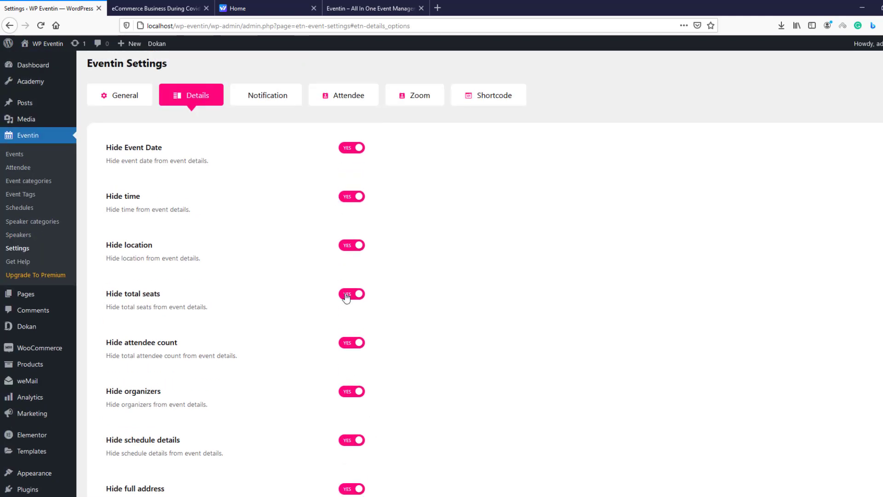
scroll(346, 297, "down", 3)
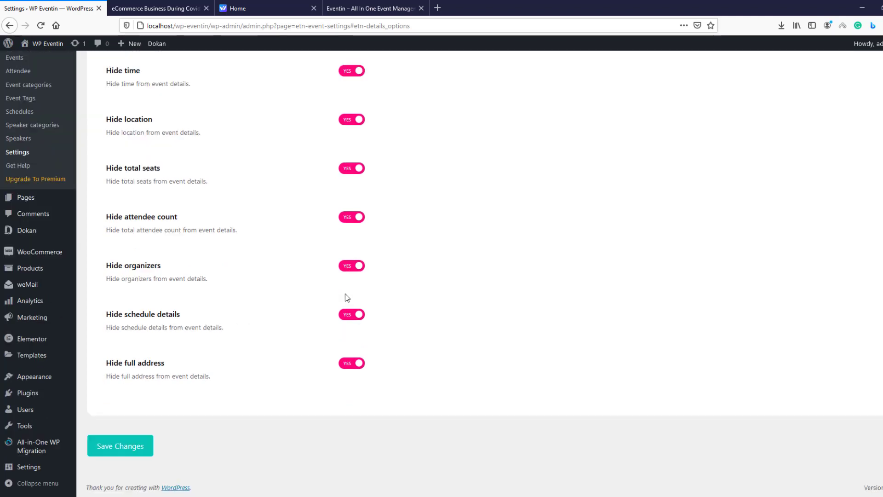
left_click(129, 454)
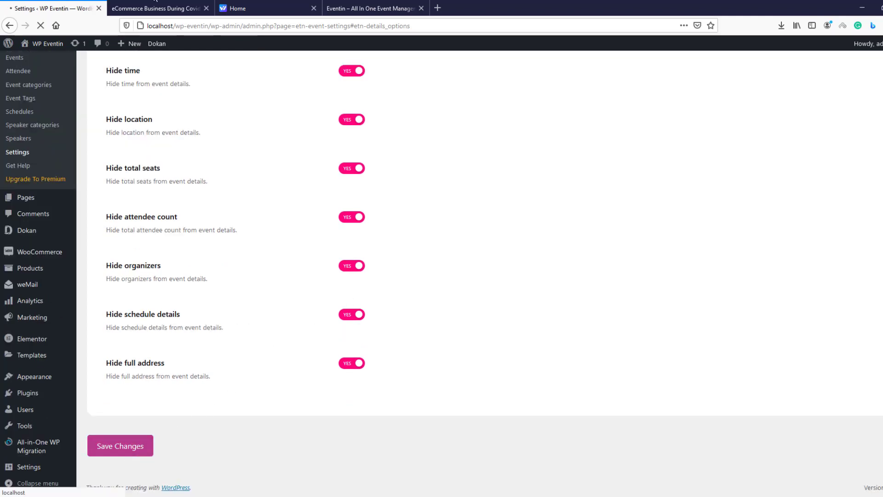
- Reload the eCommerce Business During Covid19 event page and check which event details are shown
left_click(157, 8)
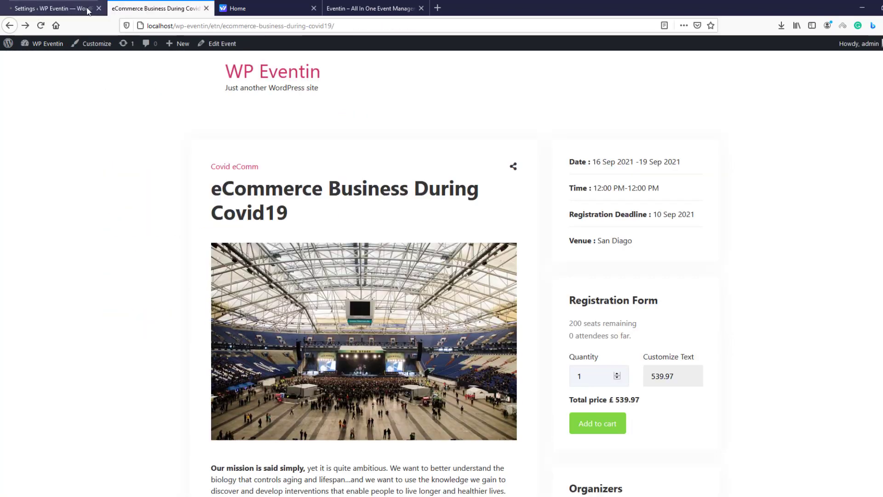
left_click(41, 25)
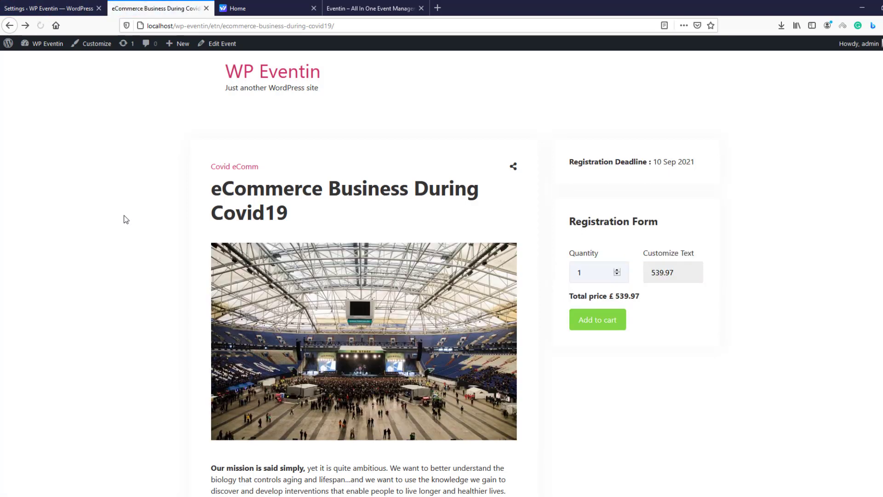
scroll(123, 219, "down", 4)
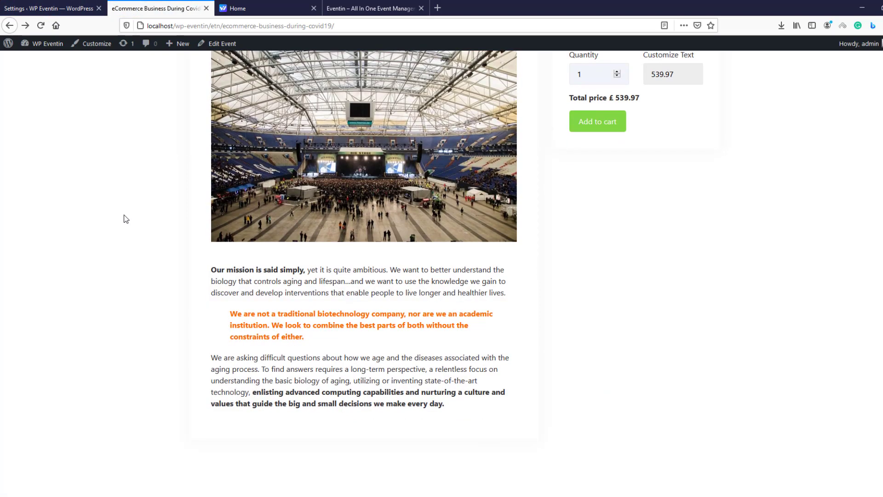
scroll(124, 219, "up", 4)
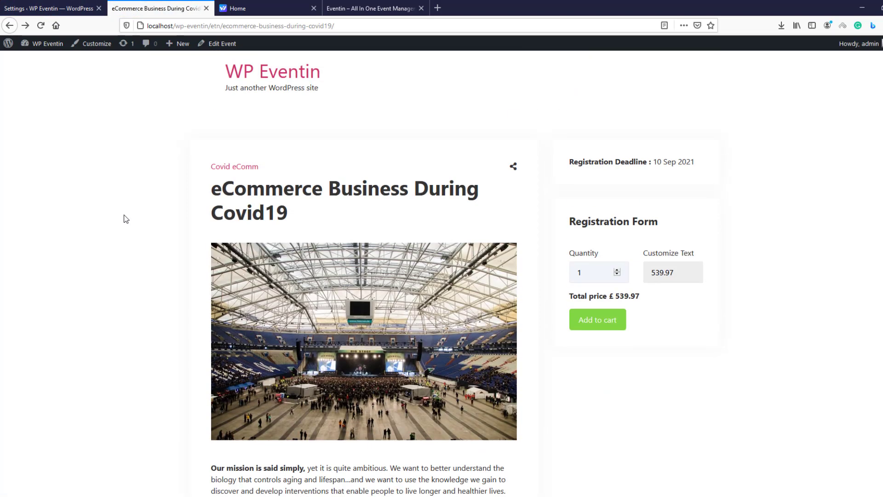
scroll(124, 220, "down", 4)
- Return to the Eventin settings and review the admin email address in the Notification settings
left_click(51, 9)
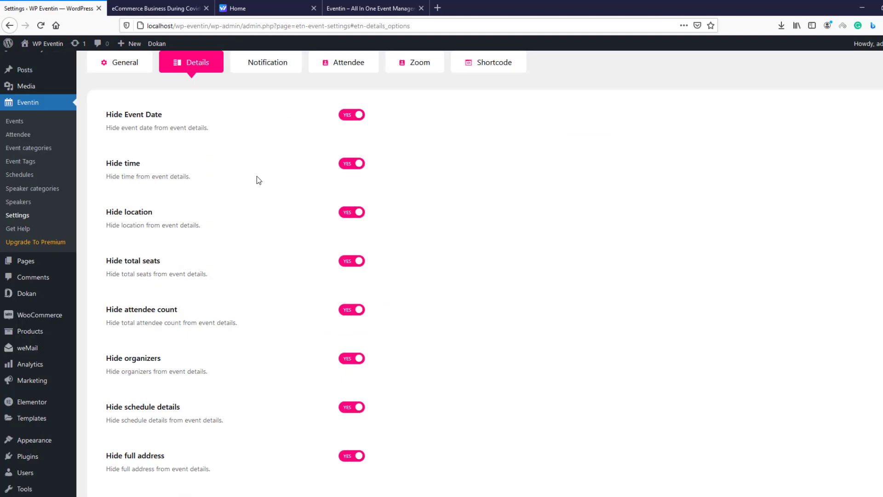
scroll(226, 147, "up", 1)
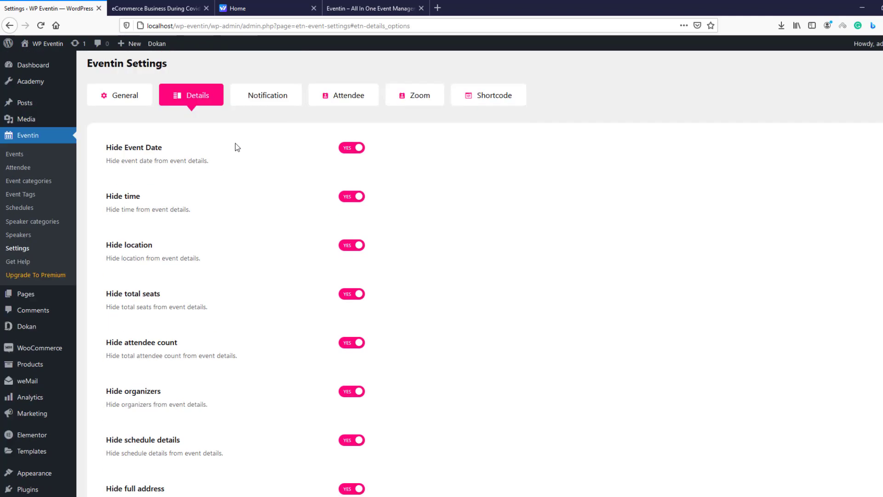
left_click(267, 101)
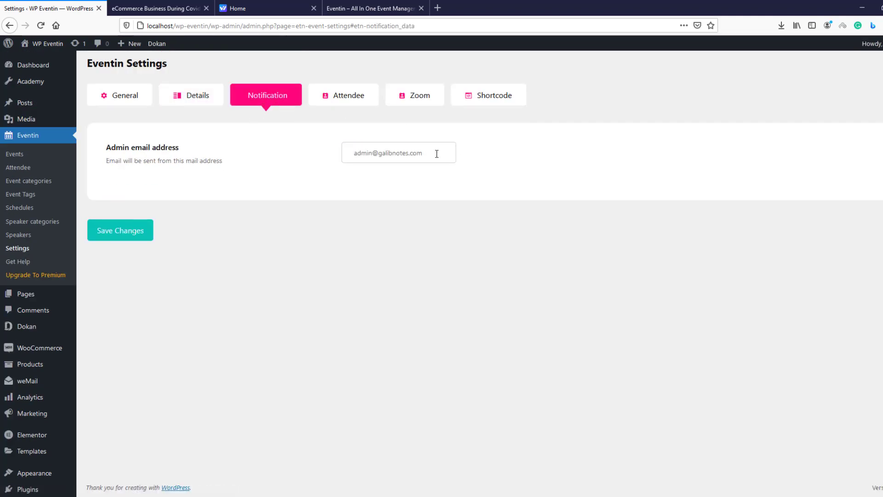
left_click_drag(425, 153, 343, 153)
left_click(281, 159)
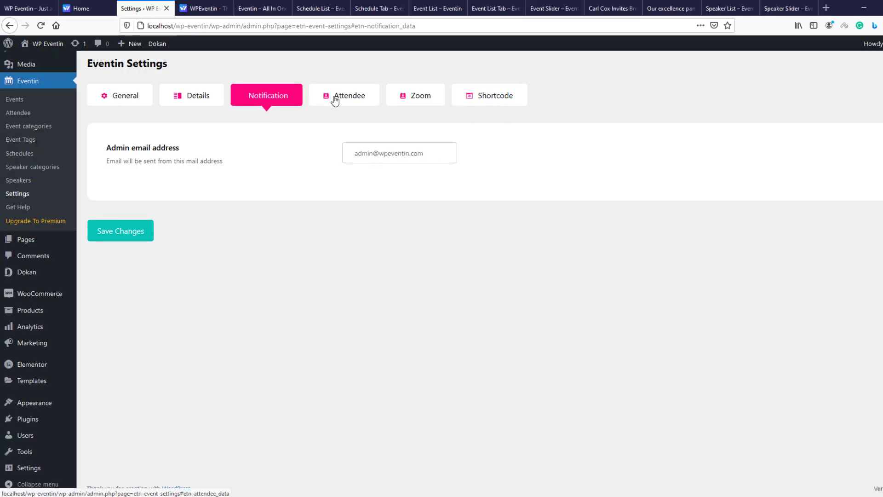
- In the Eventin Attendee settings, enable attendee registration, disable ticket email, and require phone and e-mail for registration
left_click(340, 96)
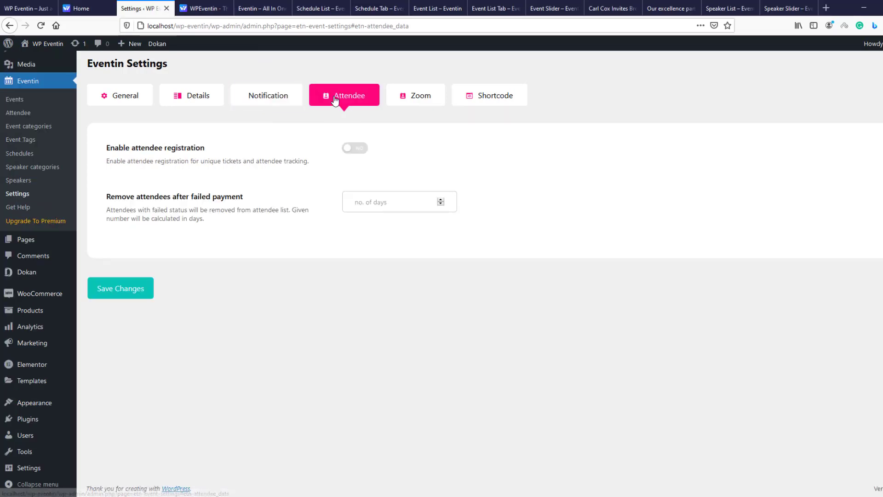
left_click(353, 149)
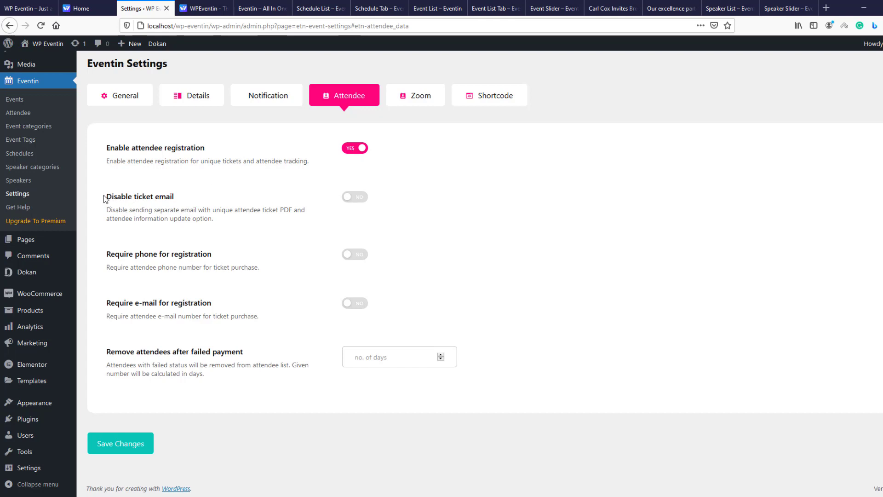
left_click_drag(105, 199, 167, 201)
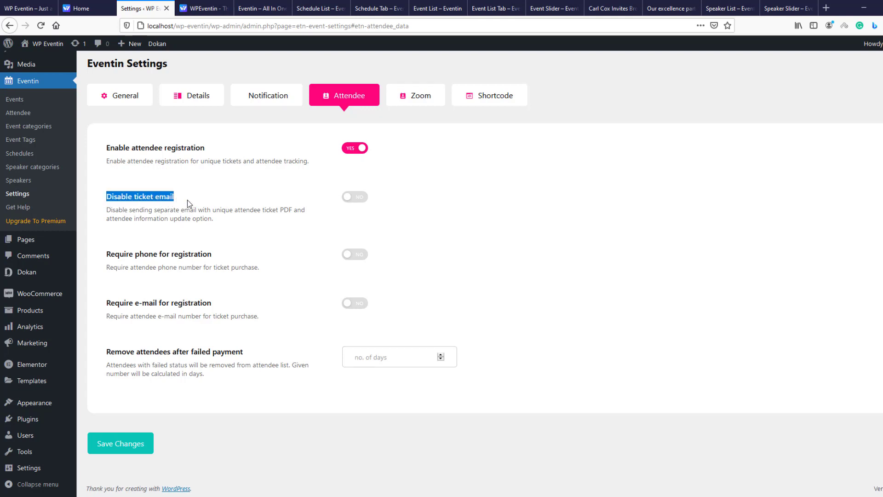
left_click(186, 199)
left_click(354, 198)
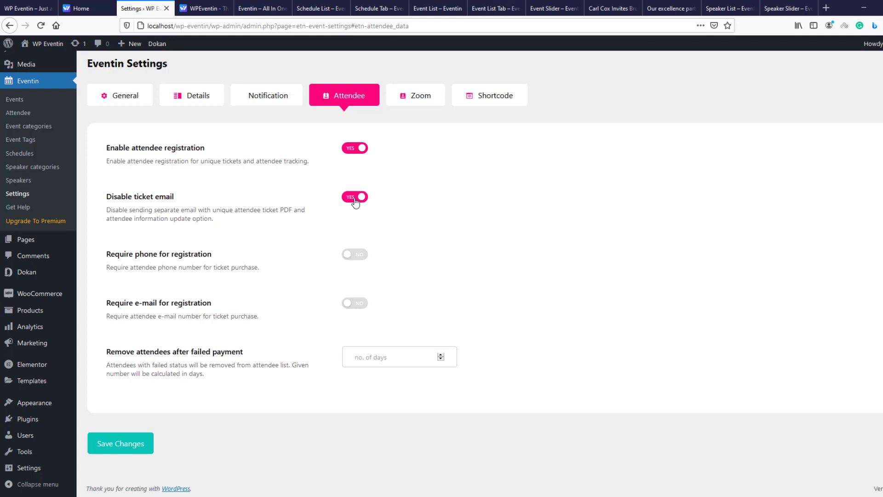
left_click(358, 255)
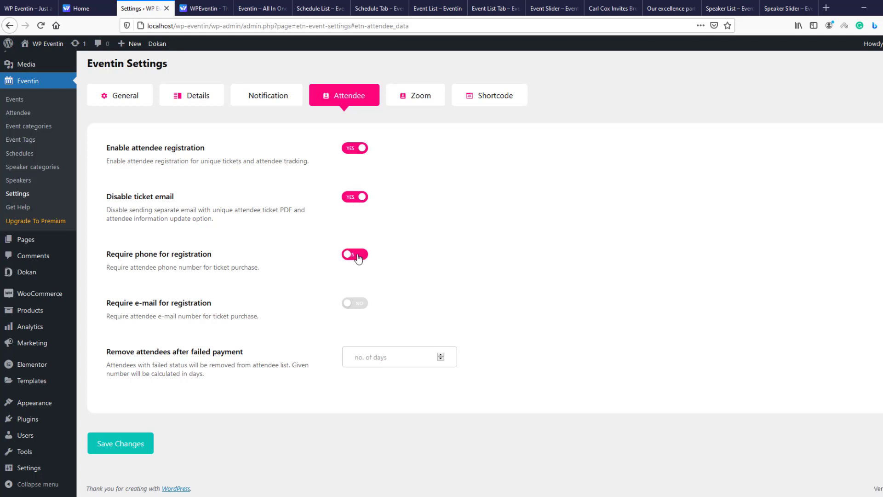
left_click(354, 306)
- Set attendees to be removed 3 days after a failed payment and save the Attendee settings
left_click(381, 356)
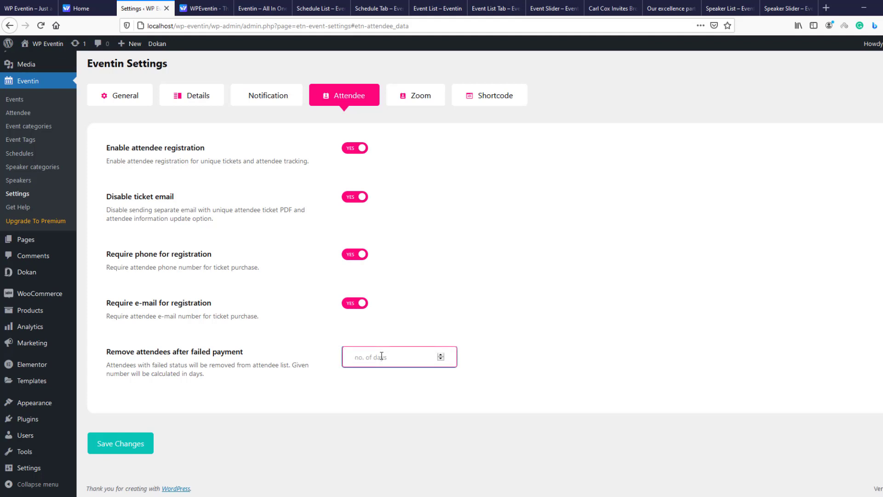
type("3")
left_click(461, 316)
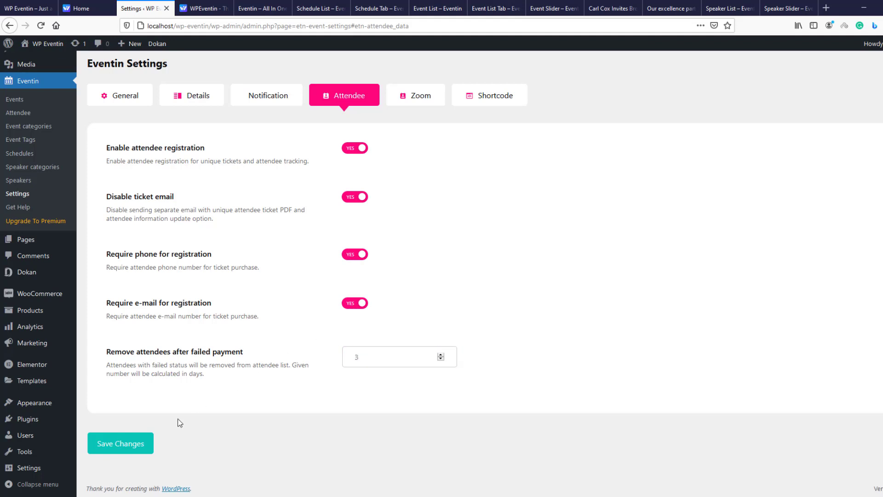
left_click(131, 444)
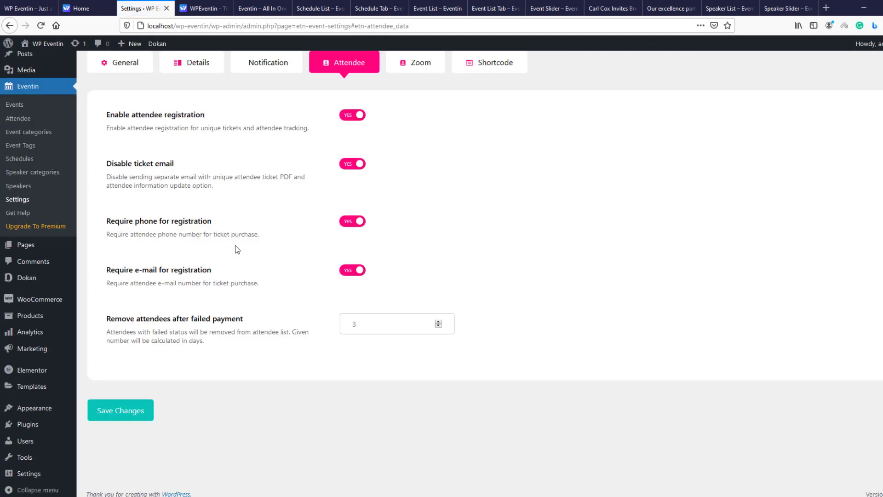
scroll(235, 245, "up", 1)
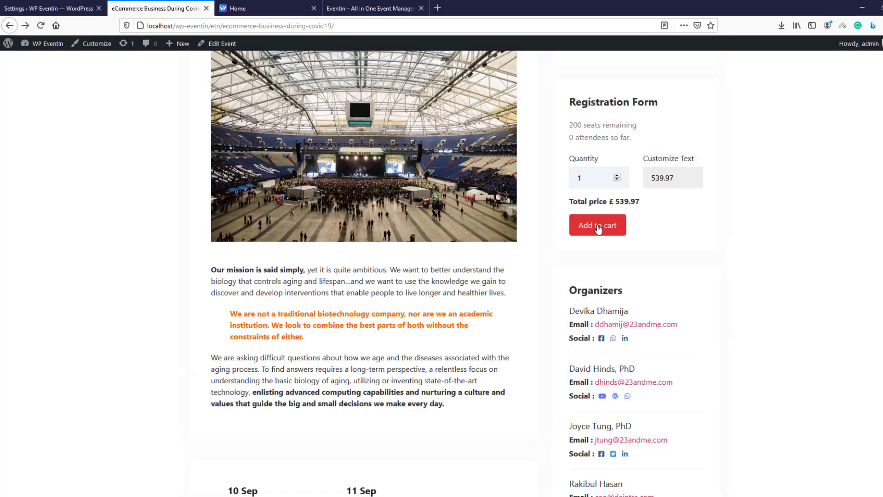
- Add one ticket for the event to the cart and examine the name, email and phone fields of the attendee details form
left_click(571, 227)
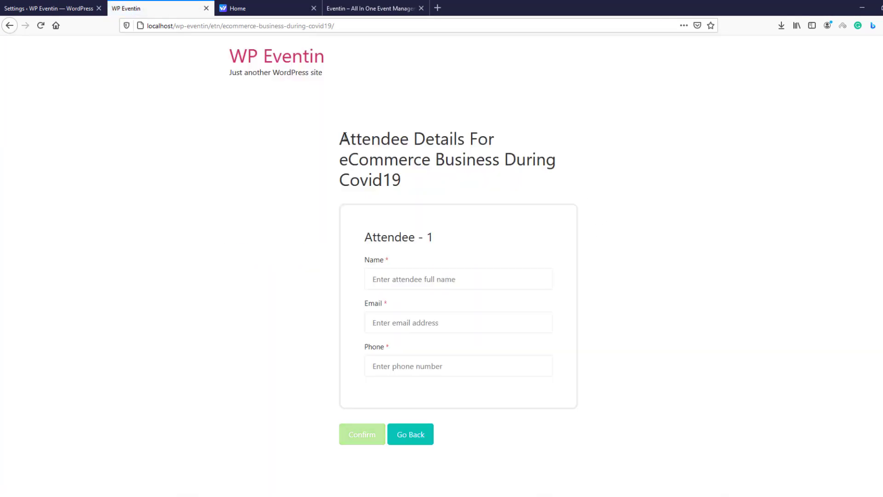
left_click_drag(344, 138, 410, 185)
left_click(410, 186)
left_click(379, 308)
left_click(368, 350)
left_click_drag(366, 350, 410, 351)
left_click(405, 350)
- Disable the phone requirement for registration in the Eventin Attendee settings and save the changes
left_click(54, 6)
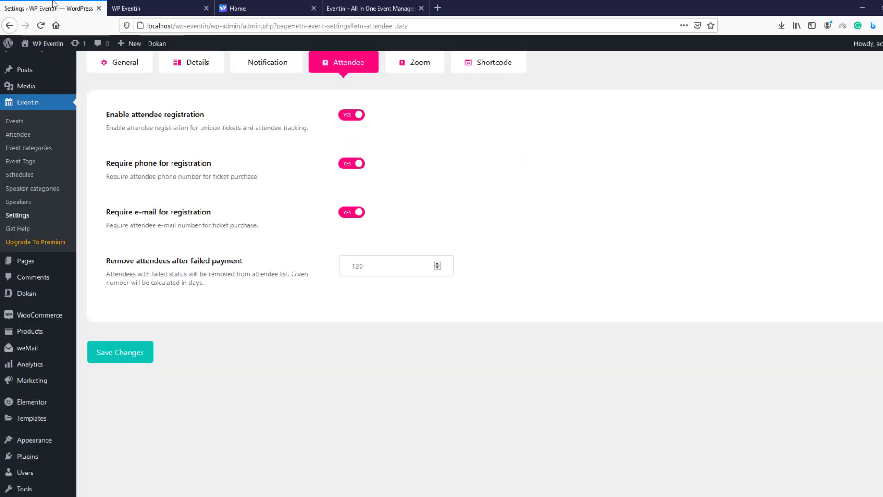
left_click(351, 164)
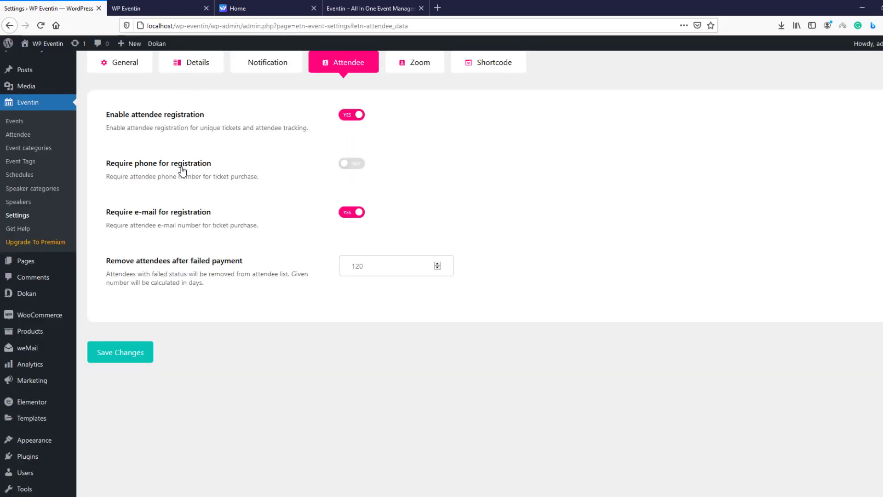
left_click(120, 357)
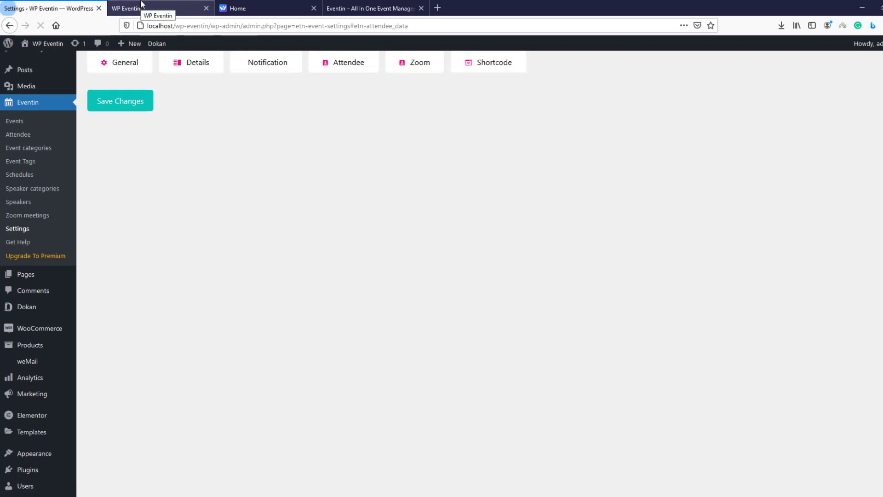
- Reload the attendee details form, resending its data, and check which fields it asks for
left_click(141, 6)
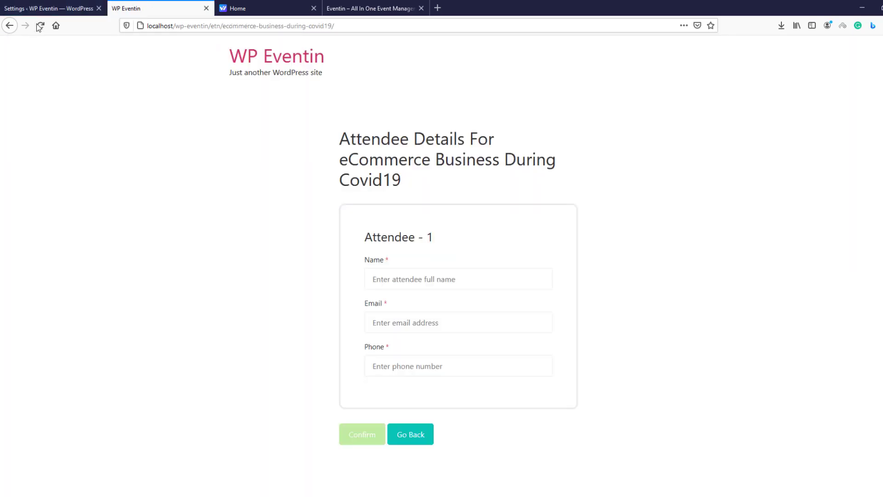
left_click(40, 25)
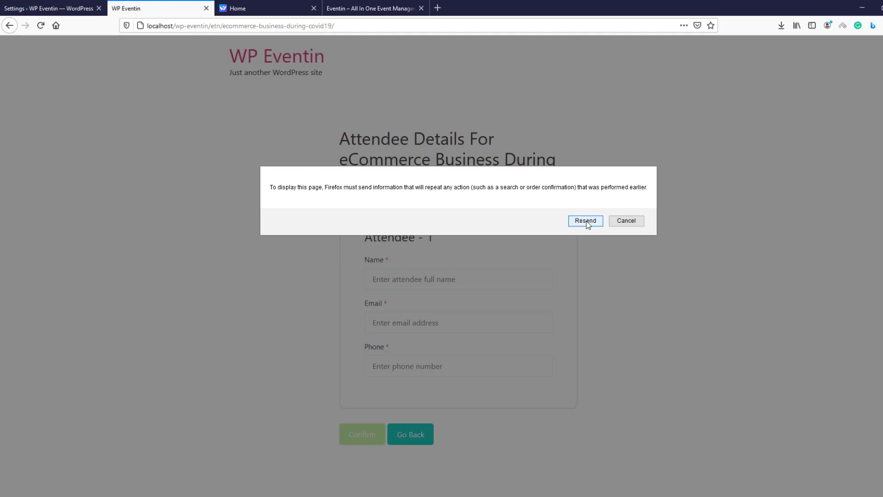
left_click(585, 222)
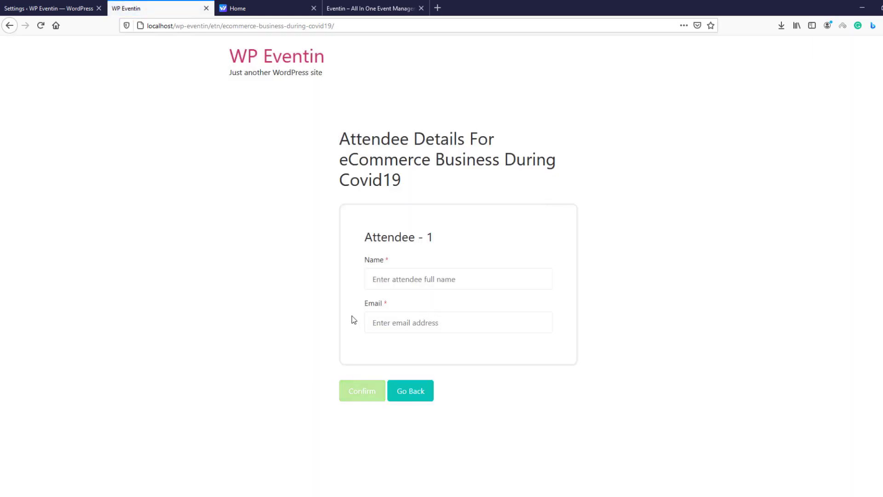
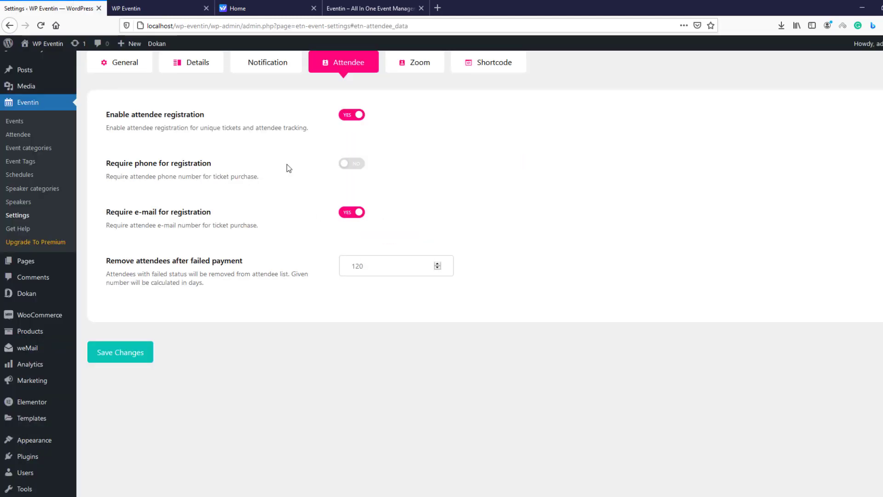
- Enable the Zoom option in the Eventin Zoom settings
scroll(291, 172, "up", 2)
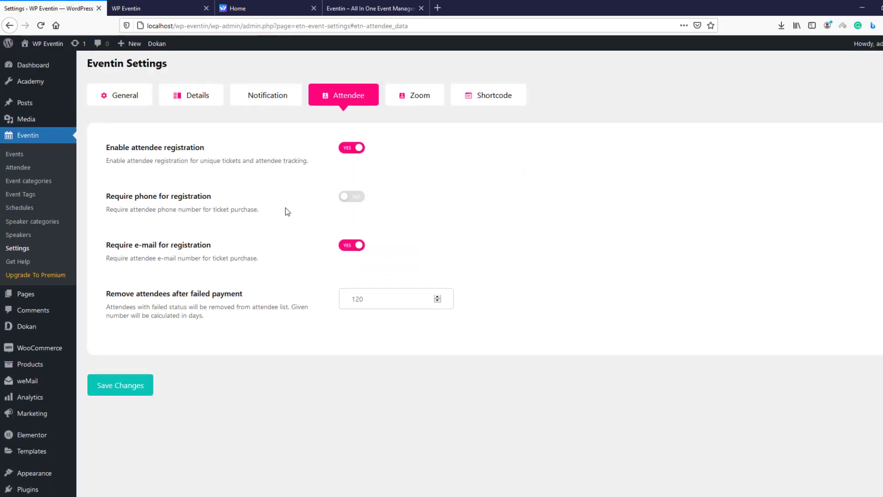
left_click(420, 99)
scroll(418, 98, "up", 2)
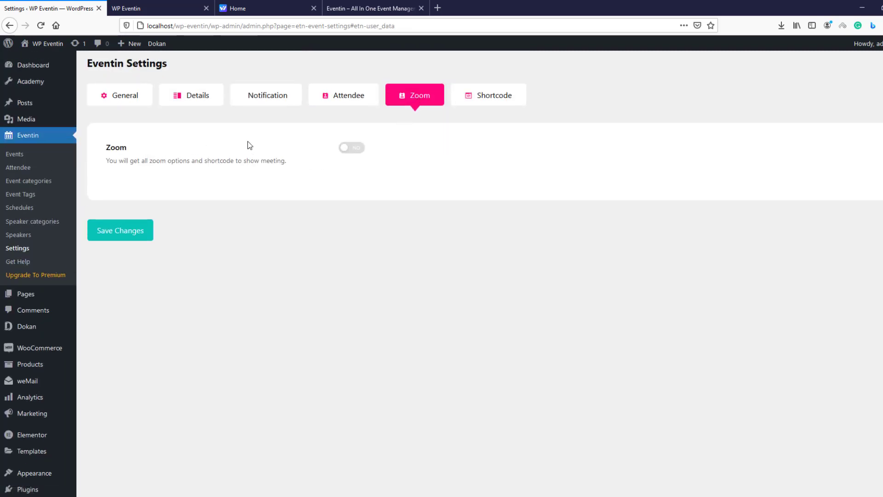
left_click(360, 152)
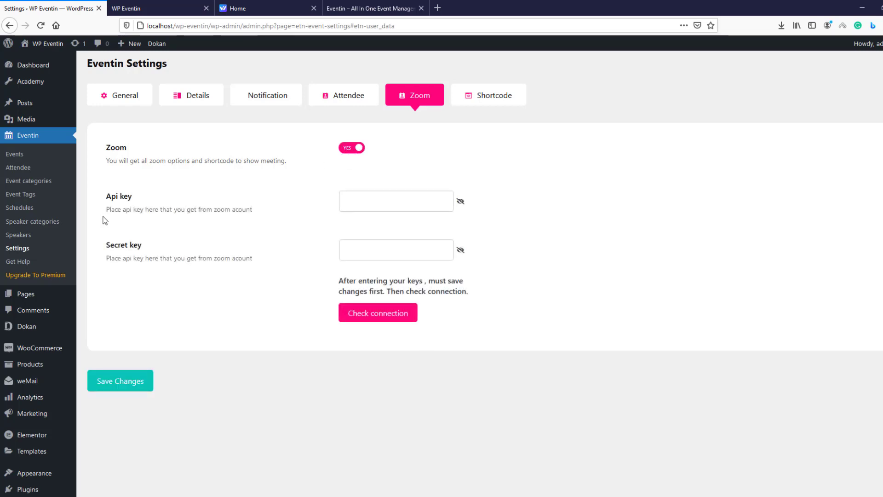
- Examine the Api key and Secret key fields in the Zoom settings without filling them in
left_click(386, 202)
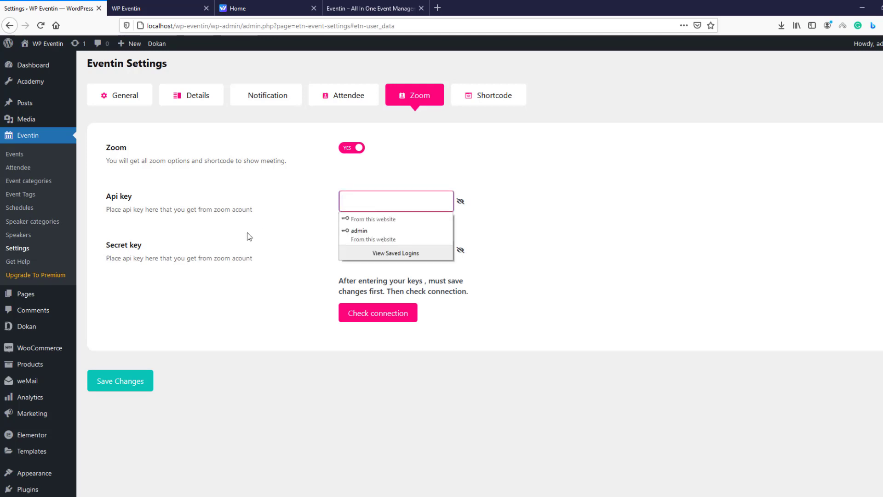
key("Tab")
left_click(532, 249)
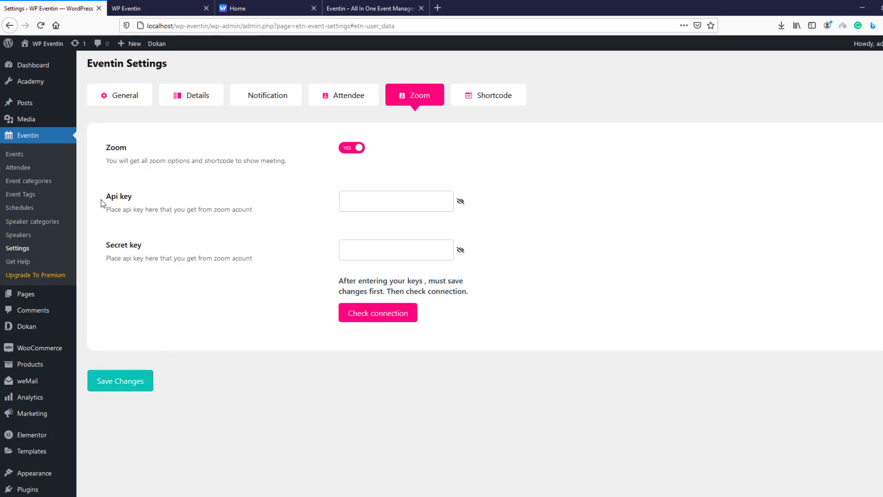
left_click_drag(105, 196, 155, 201)
left_click_drag(106, 250, 178, 252)
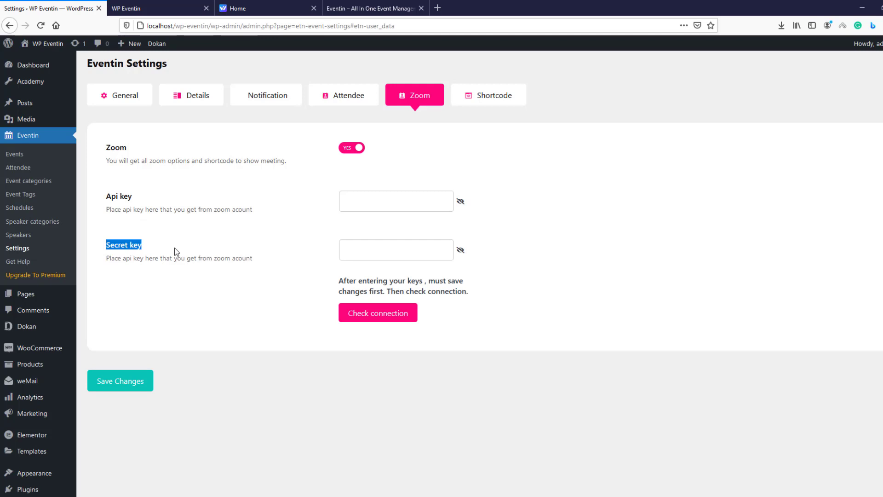
left_click(194, 307)
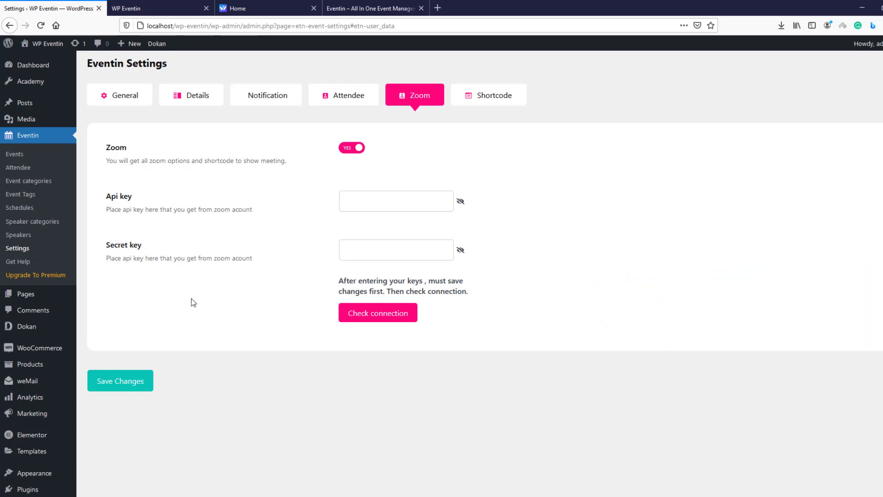
- Open the Eventin Shortcode settings and review the Event Search filter shortcode
left_click(488, 95)
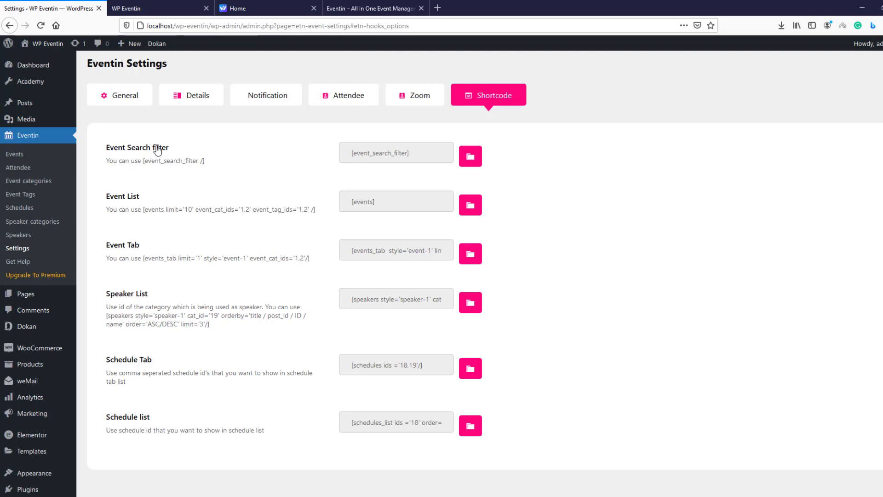
left_click_drag(98, 144, 170, 144)
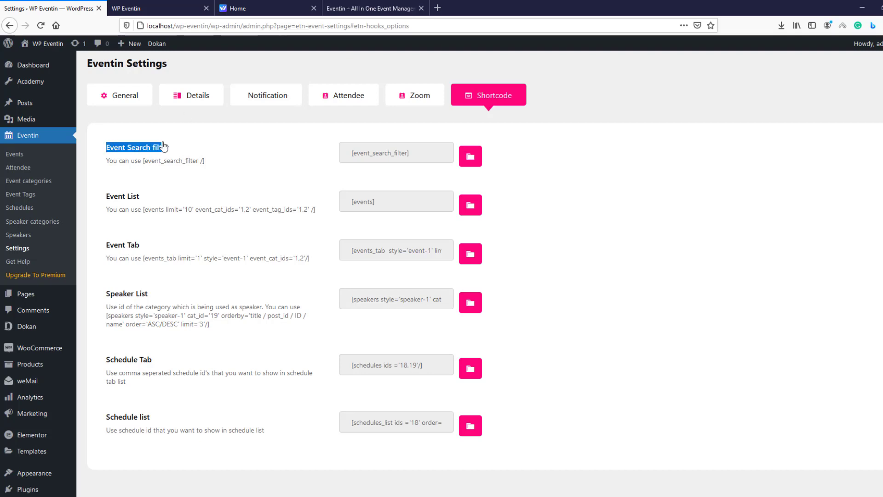
left_click(195, 144)
- Examine the event search filter on the Eventin demo site, including its location, category and advanced search options
left_click(370, 9)
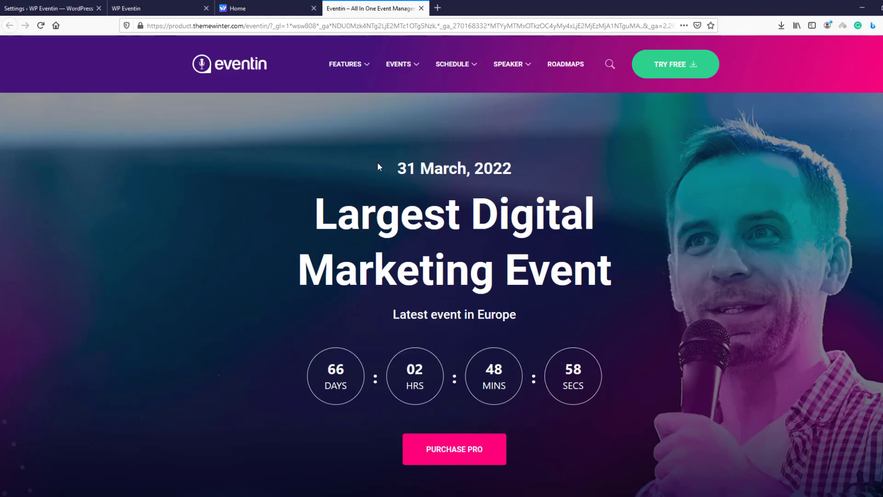
scroll(376, 216, "down", 5)
scroll(377, 216, "down", 2)
left_click(379, 189)
left_click(379, 189)
left_click(505, 187)
left_click(504, 186)
left_click(624, 187)
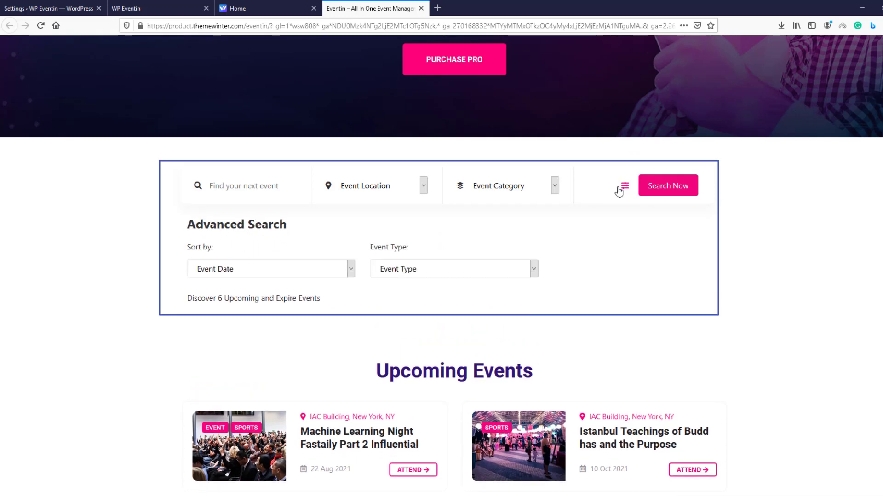
left_click(621, 187)
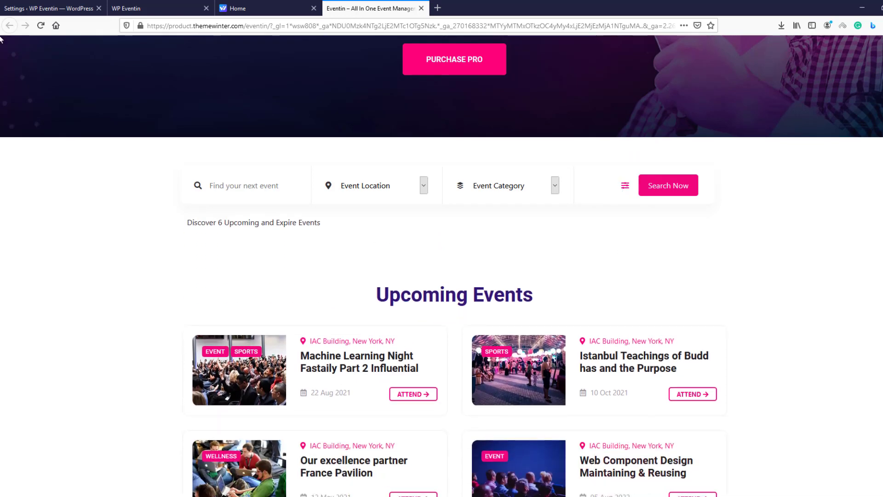
- Return to the Eventin Shortcode settings and review the Event List and Event Tab shortcodes
left_click(44, 11)
left_click_drag(103, 196, 142, 196)
left_click_drag(105, 244, 143, 245)
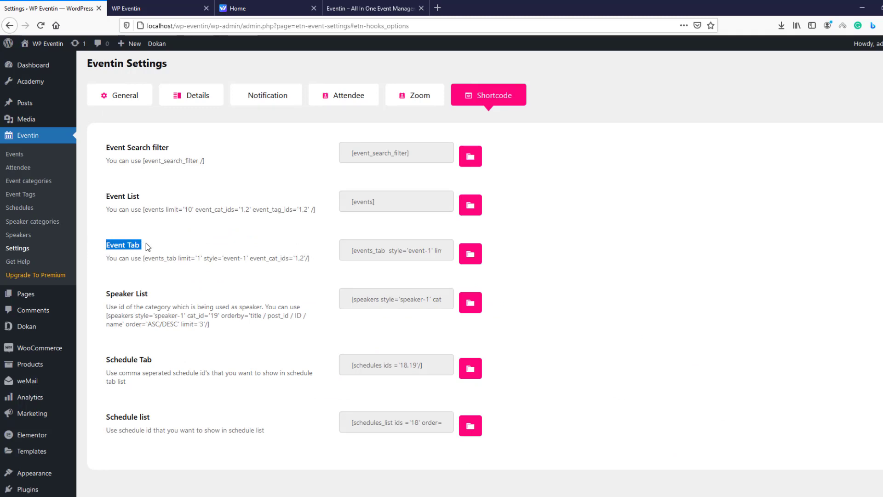
- On the Eventin demo site, open the Events and Events Tab pages in new browser tabs
left_click(370, 8)
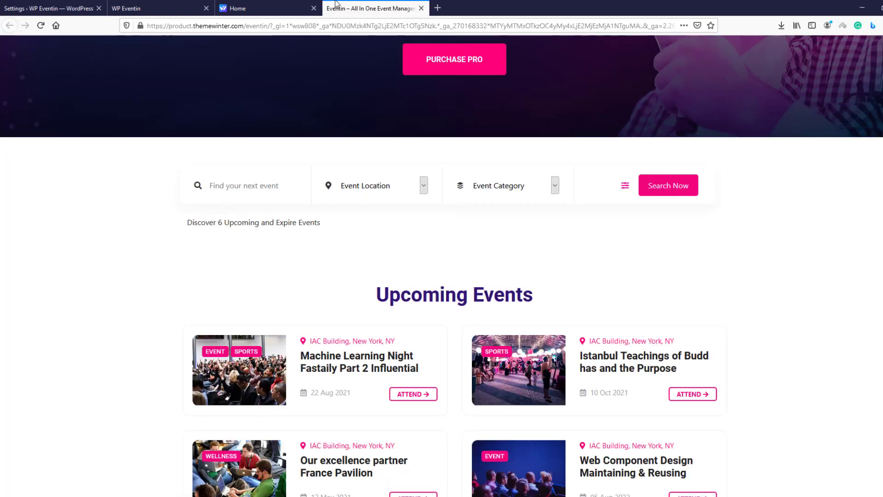
scroll(393, 108, "up", 8)
mouse_move(398, 65)
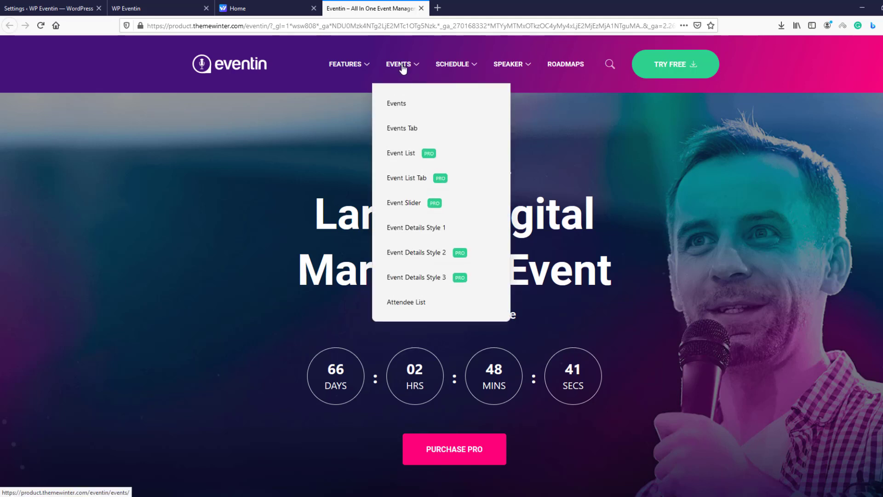
right_click(402, 107)
left_click(417, 114)
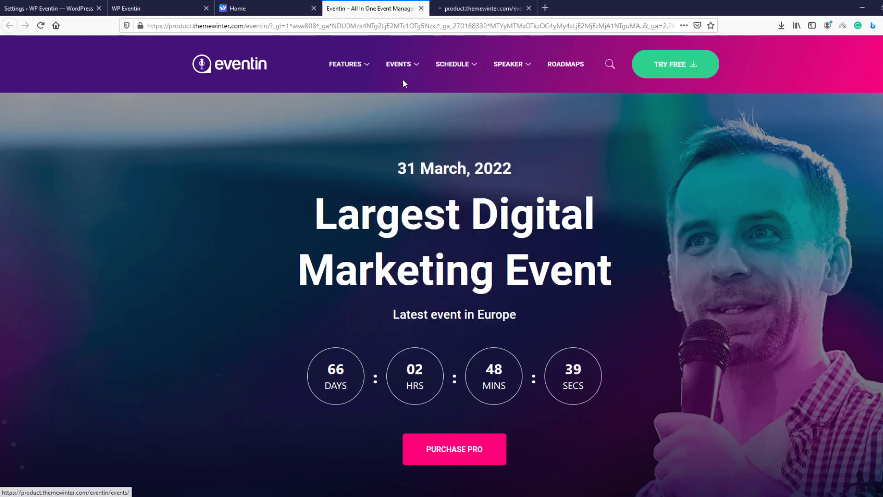
right_click(407, 132)
left_click(419, 141)
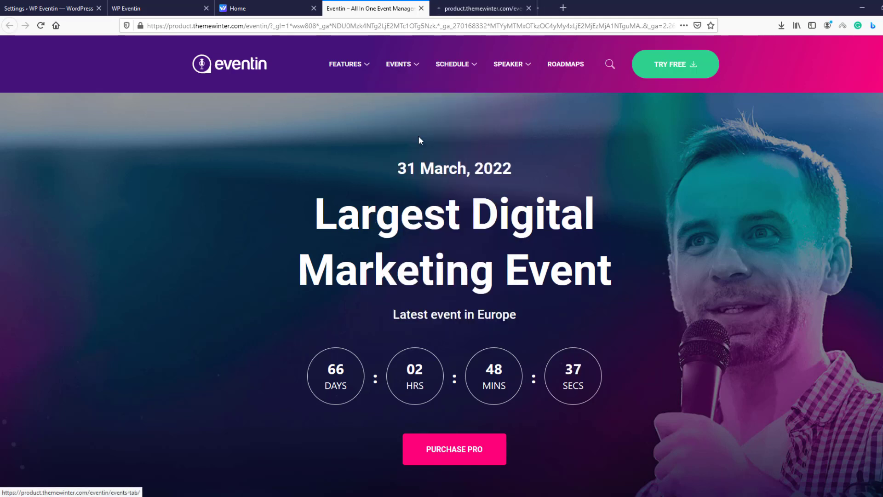
- Examine the Events Grid Style 1 and Style 2 layouts on the demo Events page
left_click(478, 9)
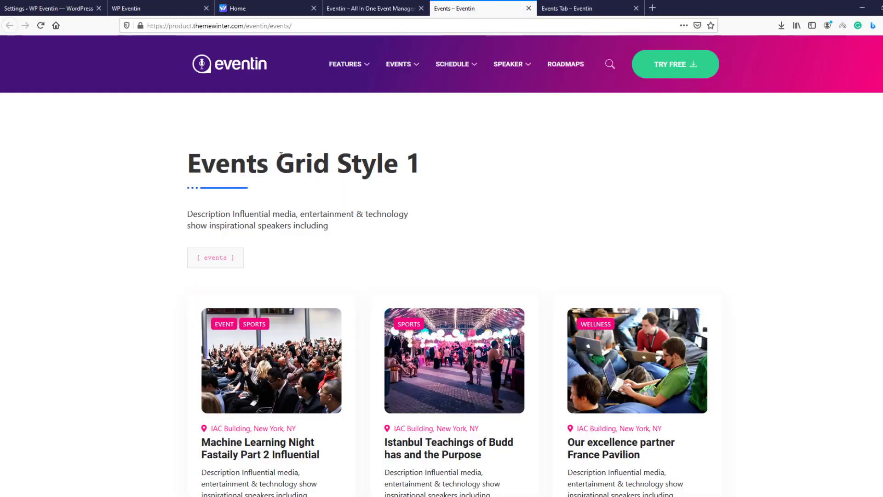
left_click_drag(275, 161, 443, 178)
left_click(451, 191)
scroll(453, 192, "down", 3)
scroll(452, 191, "down", 12)
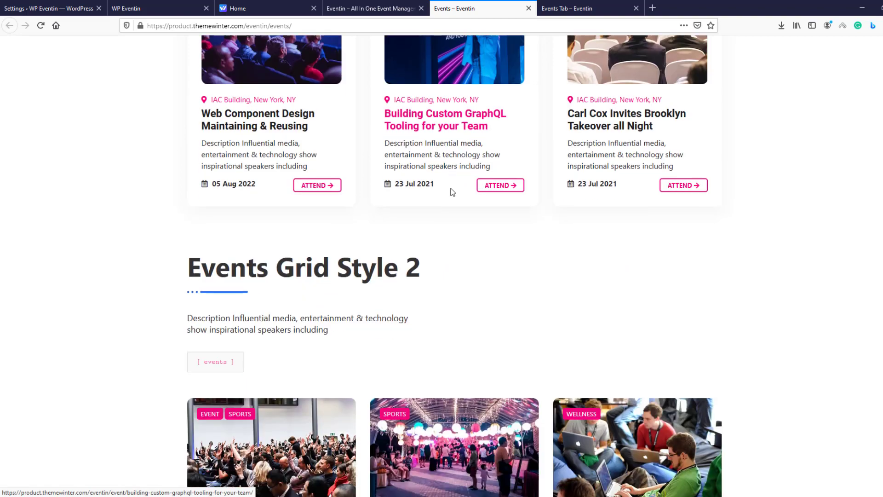
scroll(452, 193, "down", 2)
left_click_drag(285, 75, 479, 102)
left_click(479, 103)
scroll(479, 103, "down", 3)
scroll(479, 106, "down", 2)
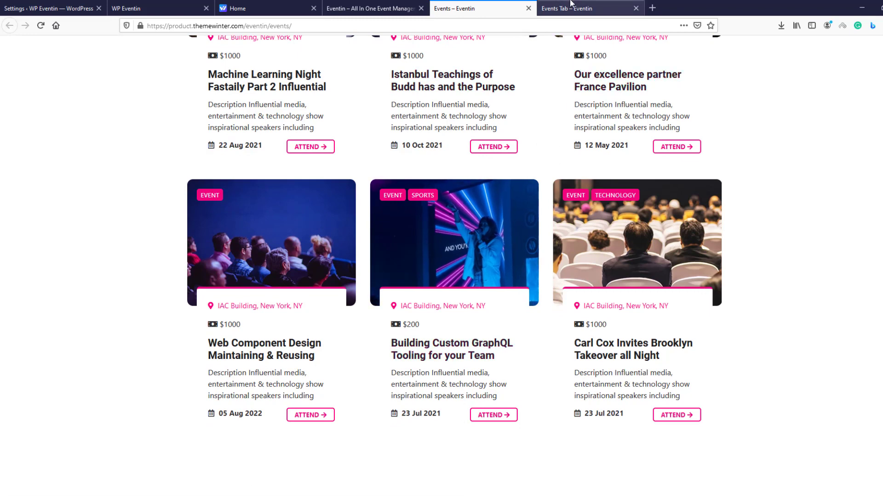
- On the demo Events Tab page, try the Upcoming and Expire filters and look over the Events Tab Grid Style 2 categories
left_click(572, 7)
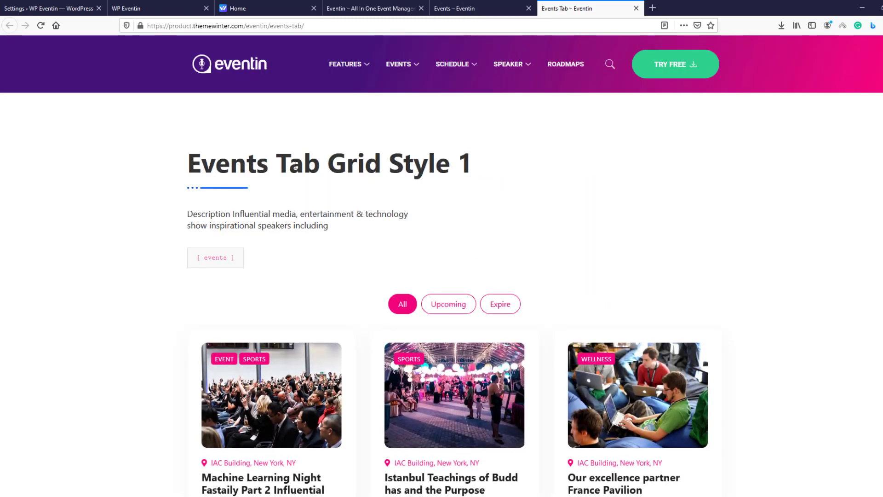
left_click_drag(278, 164, 491, 162)
left_click(536, 217)
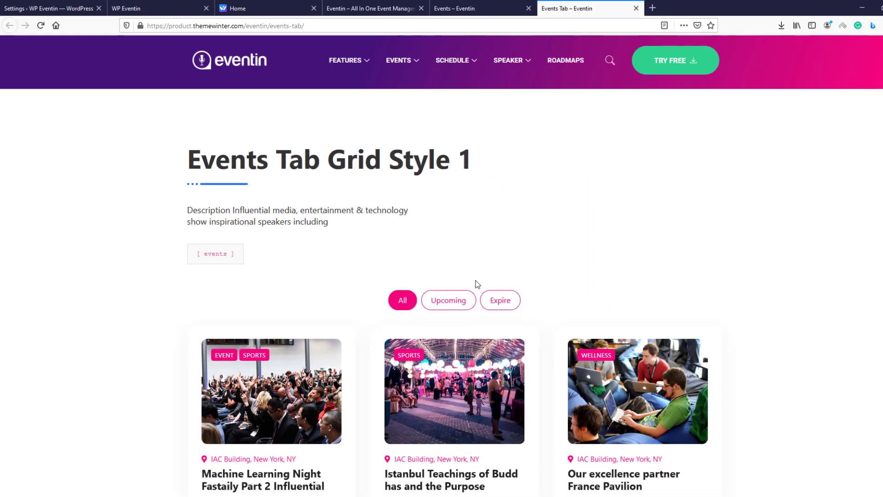
scroll(432, 213, "down", 2)
left_click(433, 213)
left_click(506, 206)
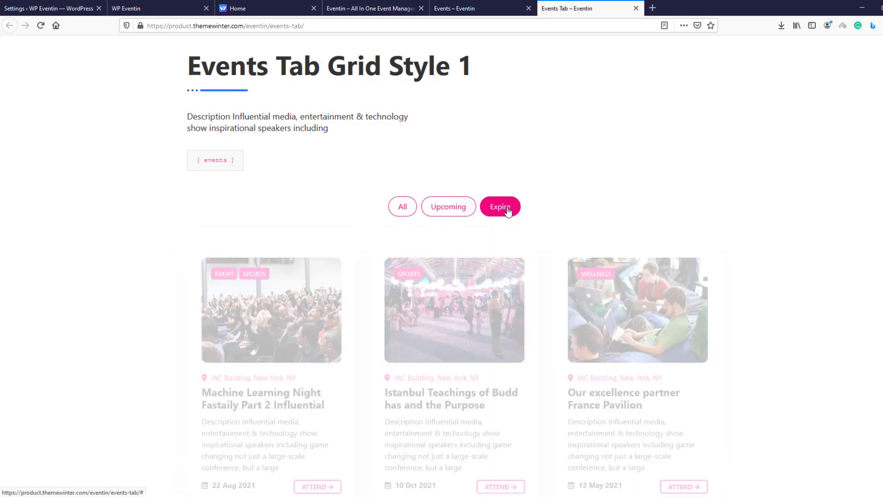
scroll(575, 235, "down", 7)
scroll(575, 235, "down", 9)
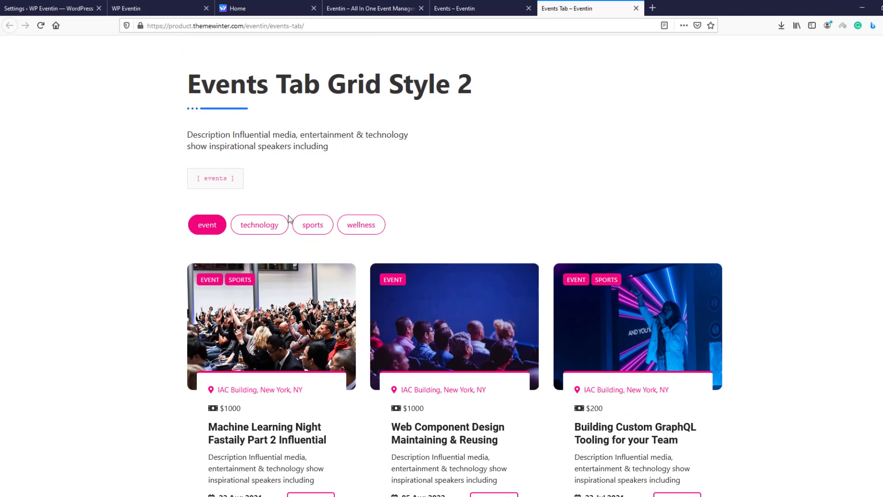
left_click(251, 236)
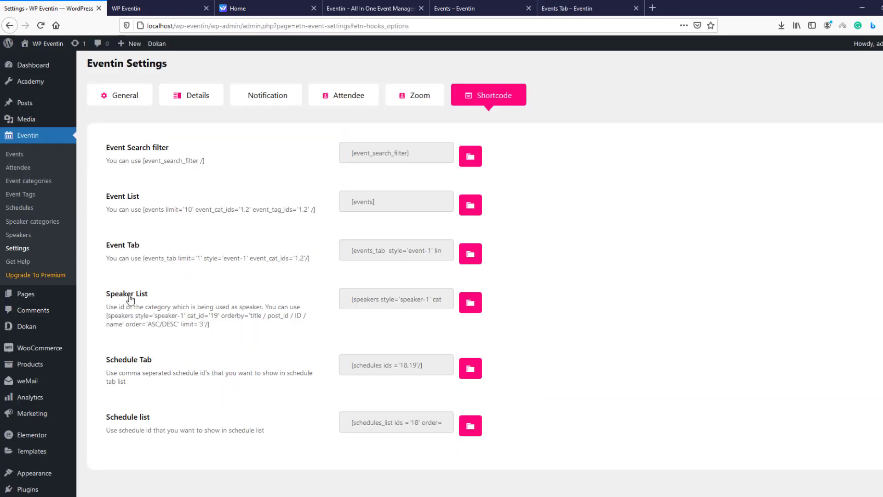
- Check the Speaker List shortcode entry in the settings, and open the Speakers page on the Eventin demo site
left_click_drag(103, 295, 167, 298)
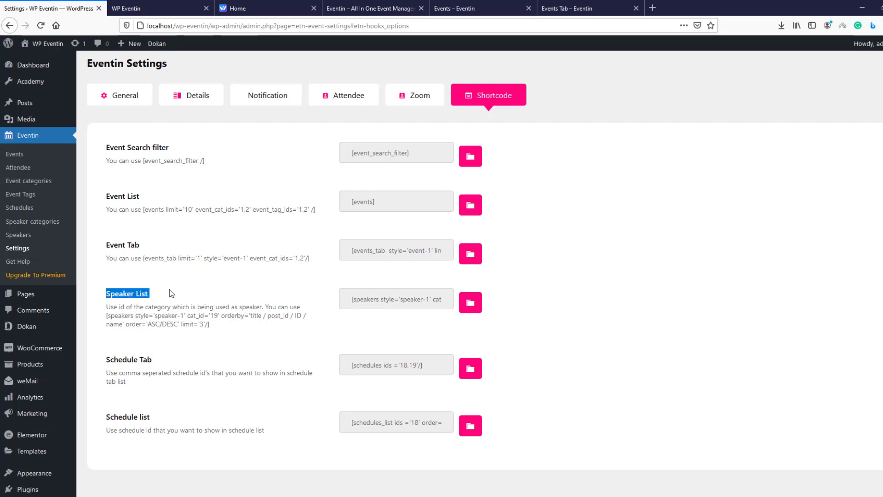
left_click(542, 6)
scroll(518, 176, "up", 10)
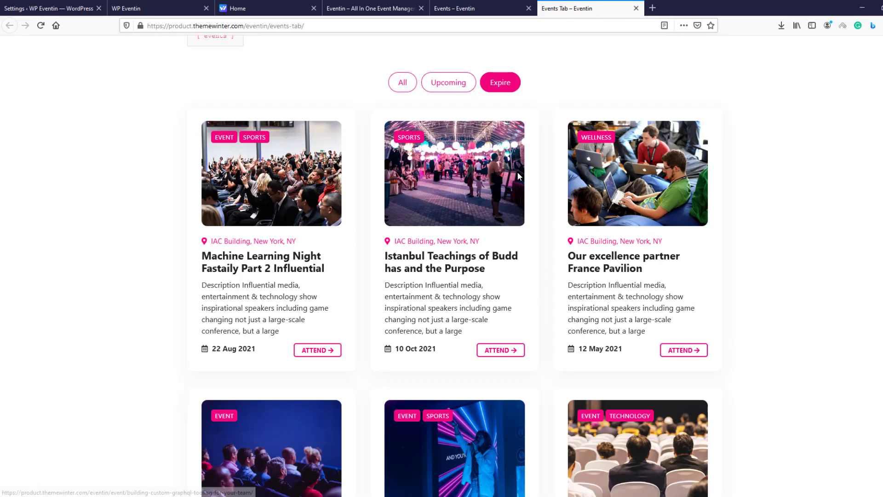
mouse_move(512, 88)
left_click(506, 104)
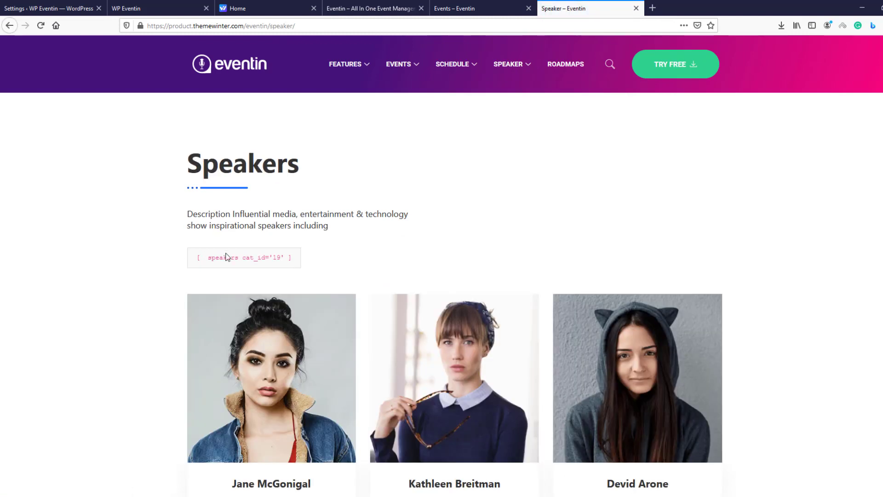
- Examine the speakers shortcode example and the Speakers and Popular Speakers layouts on the demo page
left_click_drag(196, 258, 298, 258)
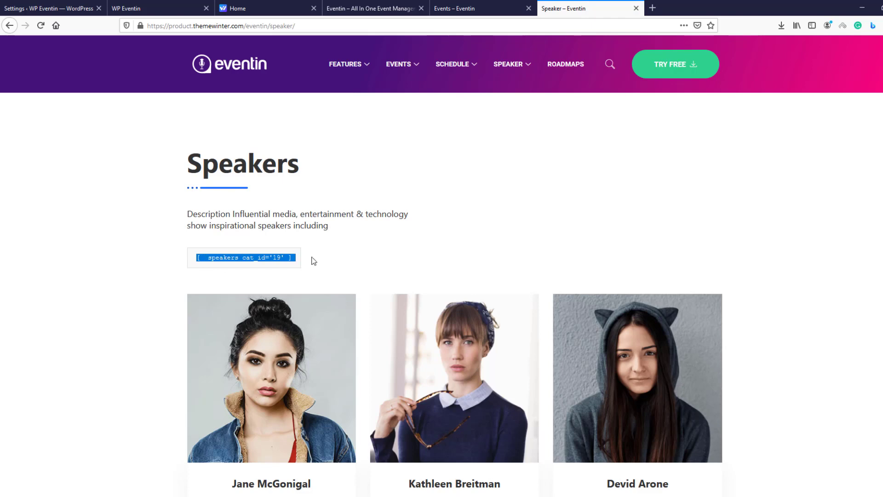
left_click(349, 261)
scroll(349, 262, "down", 15)
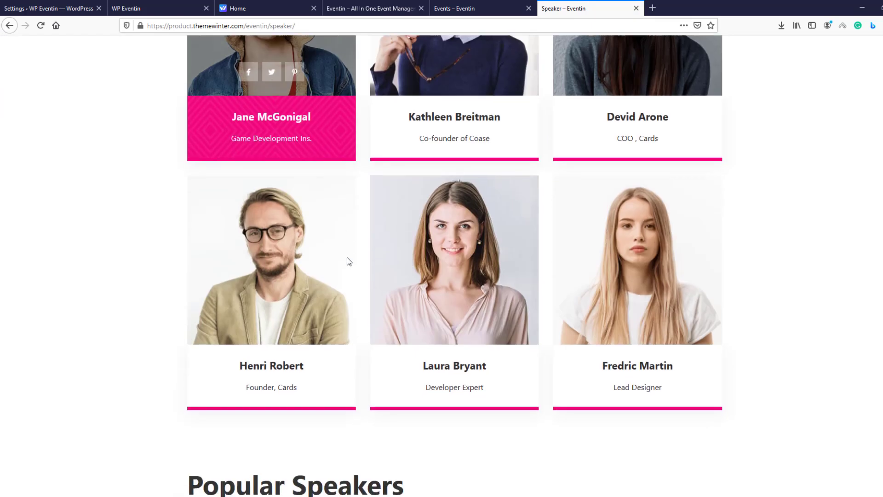
scroll(347, 261, "down", 2)
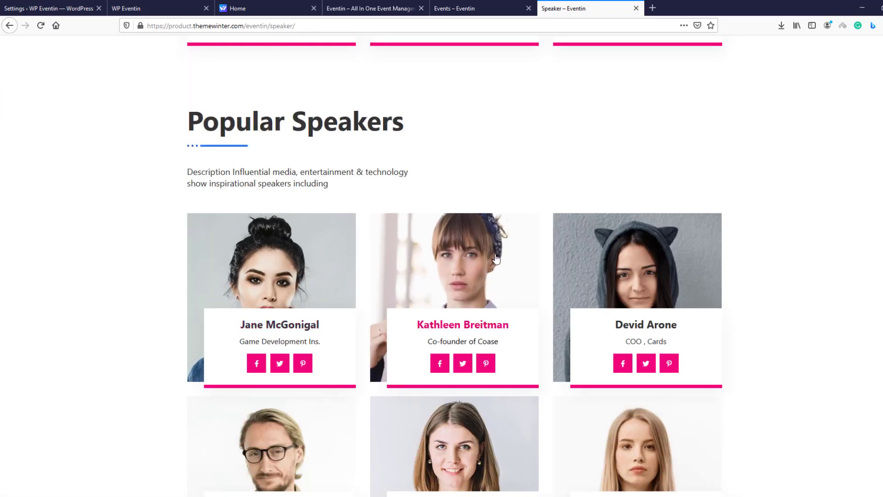
scroll(611, 261, "up", 3)
scroll(582, 426, "up", 3)
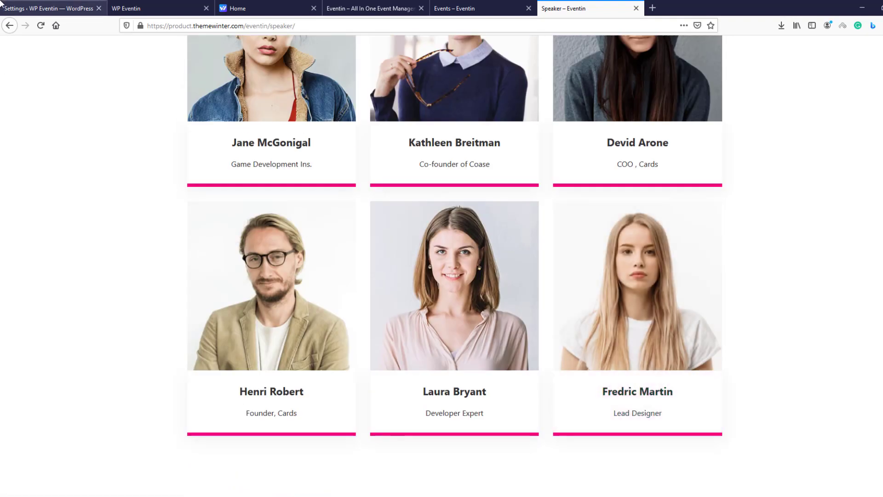
- Return to the Eventin Shortcode settings and review the Schedule Tab and Schedule list entries
left_click(16, 6)
left_click_drag(105, 361, 174, 362)
left_click_drag(163, 416, 94, 422)
left_click(277, 409)
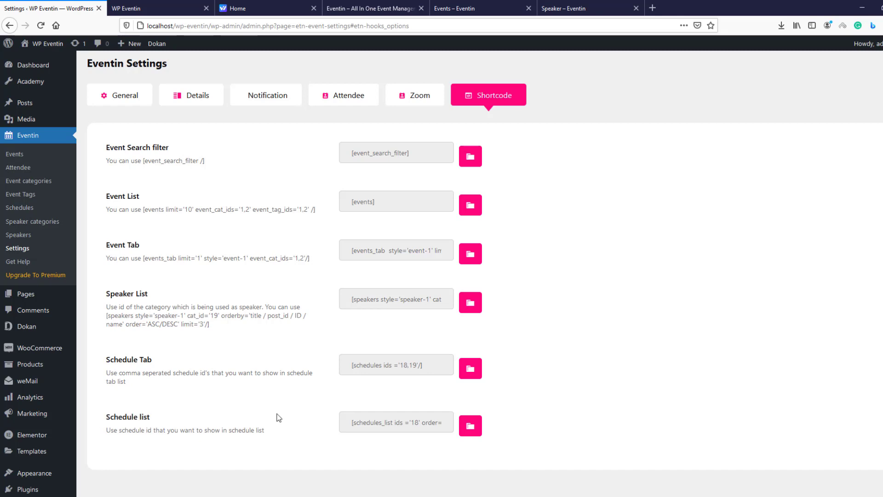
- Go back to the Eventin demo site and open its Schedule page
left_click(607, 4)
scroll(511, 199, "up", 7)
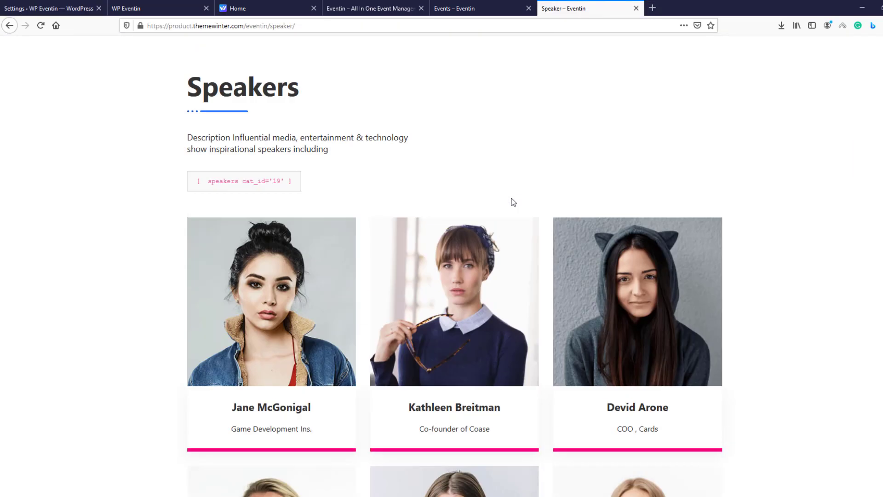
mouse_move(509, 61)
mouse_move(450, 67)
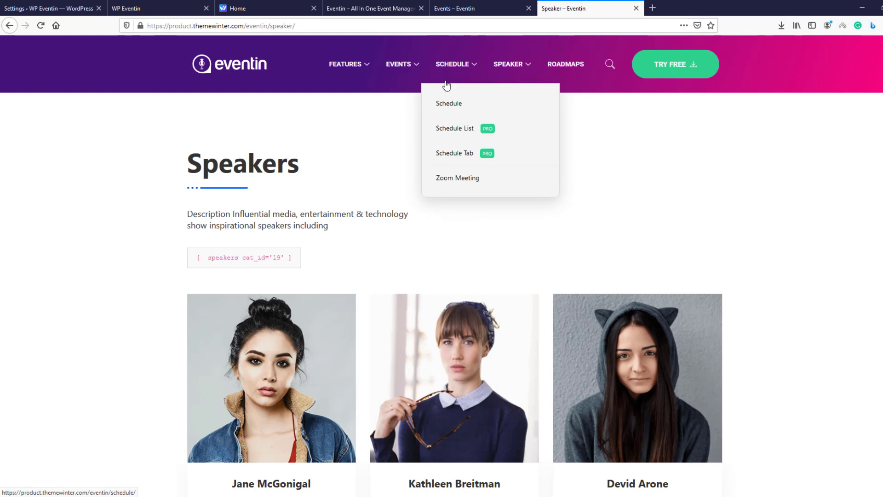
left_click(455, 106)
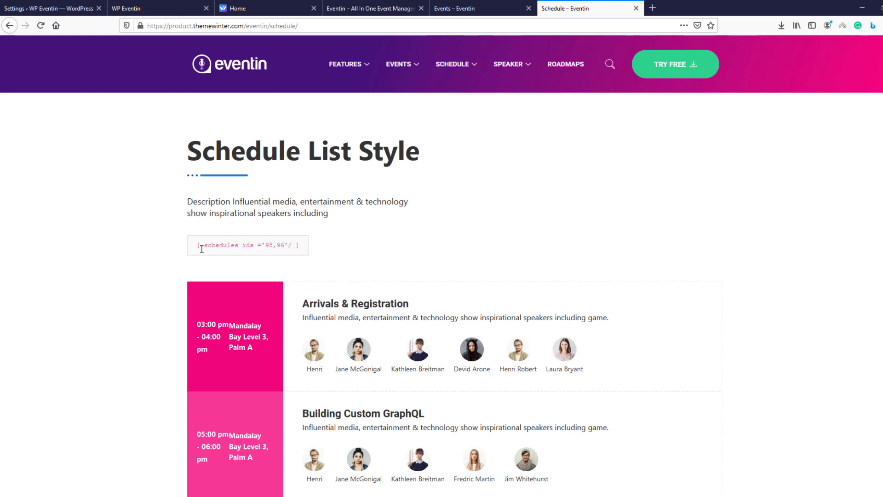
- Examine the schedules shortcode example and the layout under Schedule List Style
left_click_drag(196, 245, 343, 251)
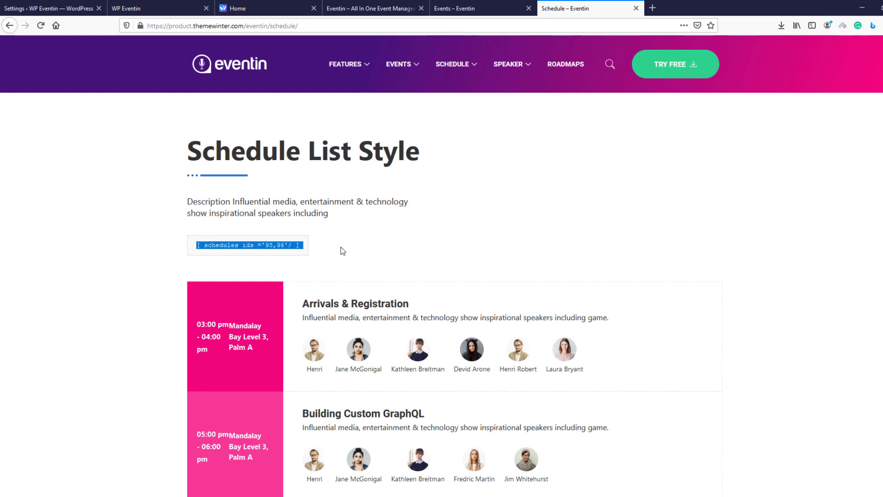
left_click(380, 224)
left_click_drag(195, 245, 306, 242)
left_click(396, 248)
scroll(395, 247, "down", 4)
scroll(396, 248, "down", 7)
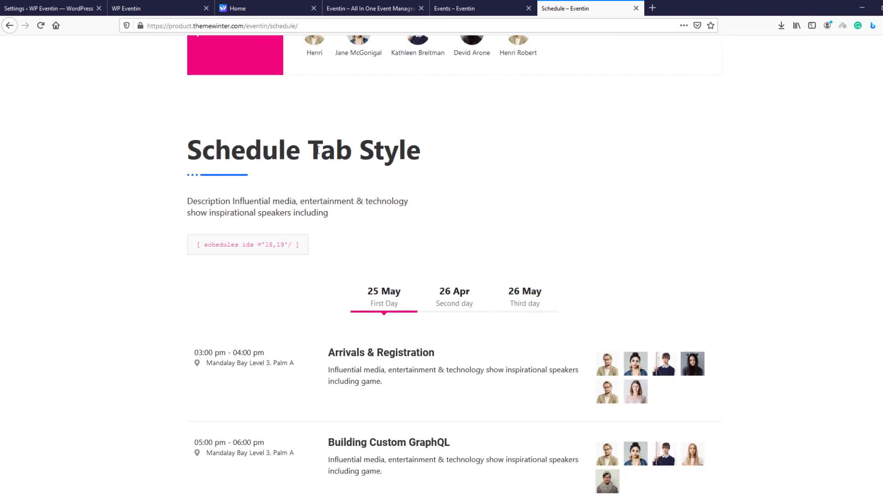
- Review the Schedule Tab Style shortcode example and view the Second day and Third day schedules
left_click_drag(192, 253, 305, 247)
left_click(385, 235)
left_click(453, 289)
left_click(530, 298)
scroll(531, 298, "up", 1)
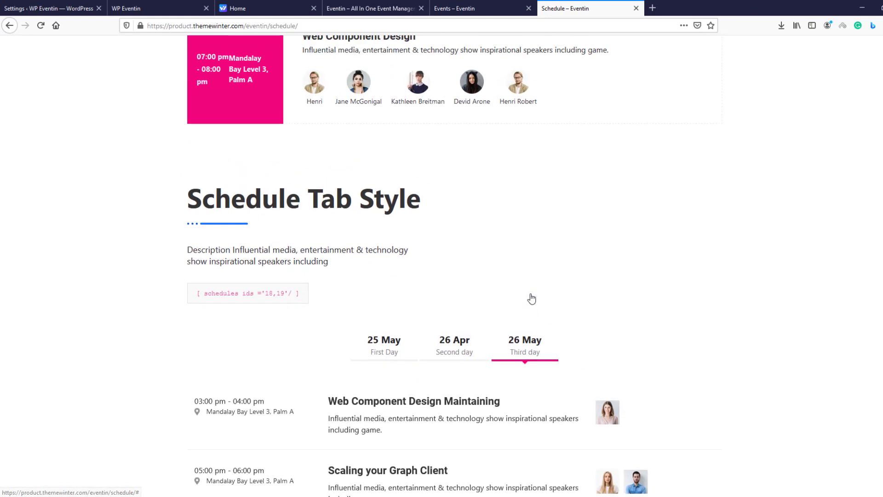
scroll(531, 298, "down", 2)
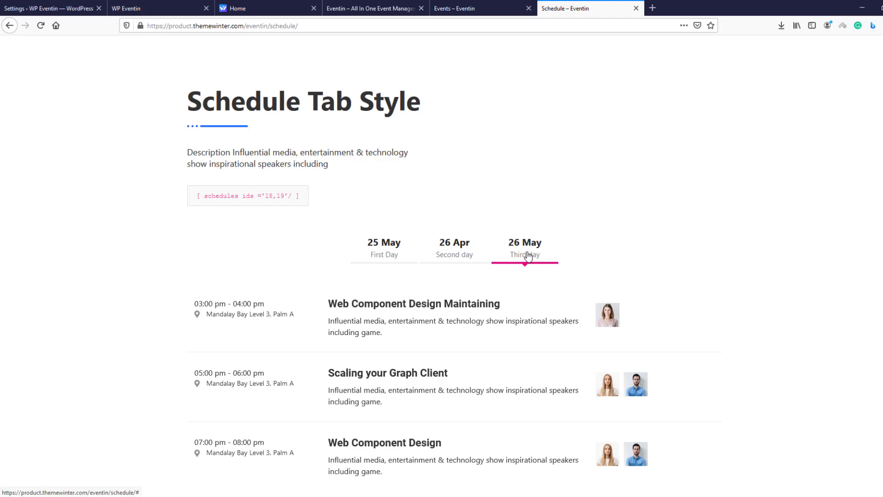
scroll(528, 257, "up", 10)
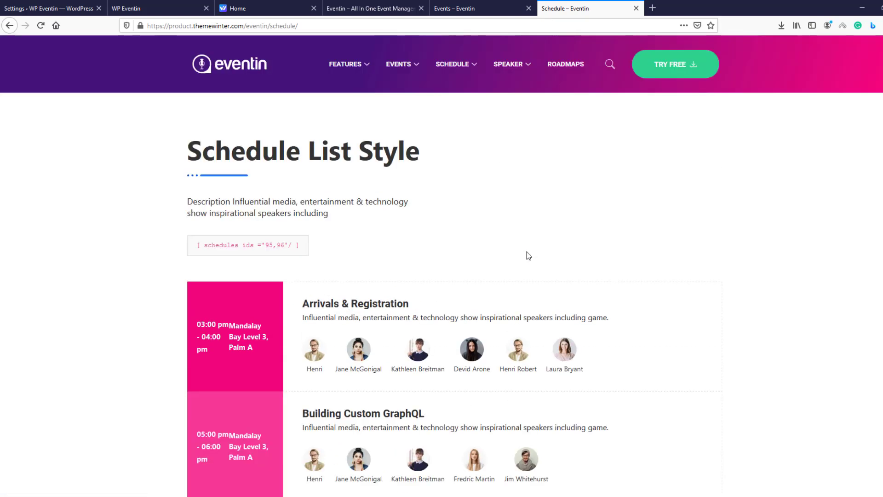
- Copy the Event Search filter shortcode from the Eventin settings and insert [event_search_filter] into a new page titled ShortCode
key("ctrl+1")
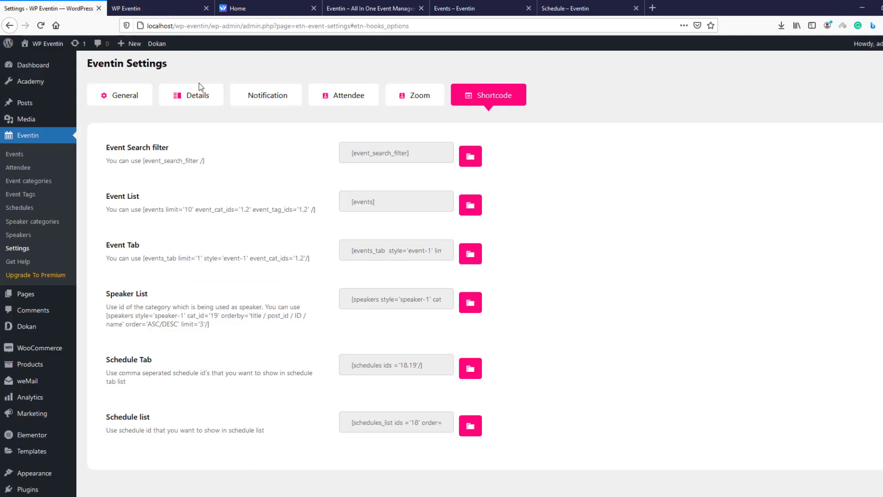
left_click(471, 160)
key("ctrl+c")
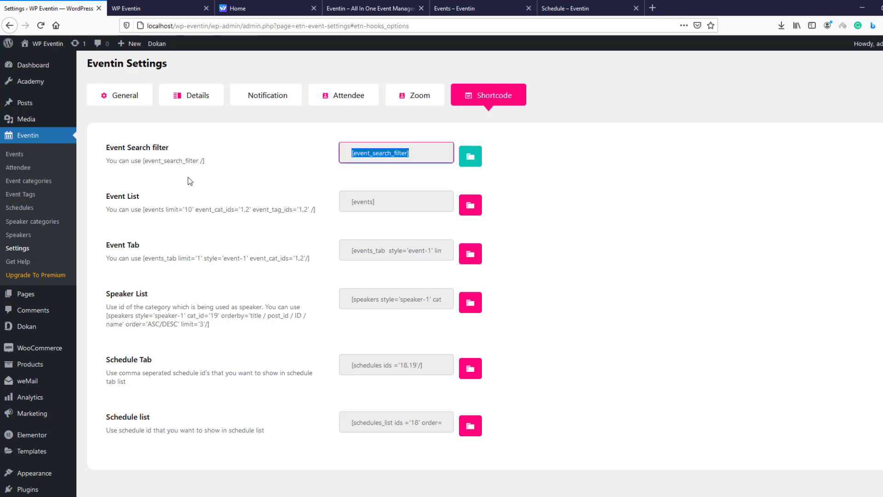
mouse_move(31, 295)
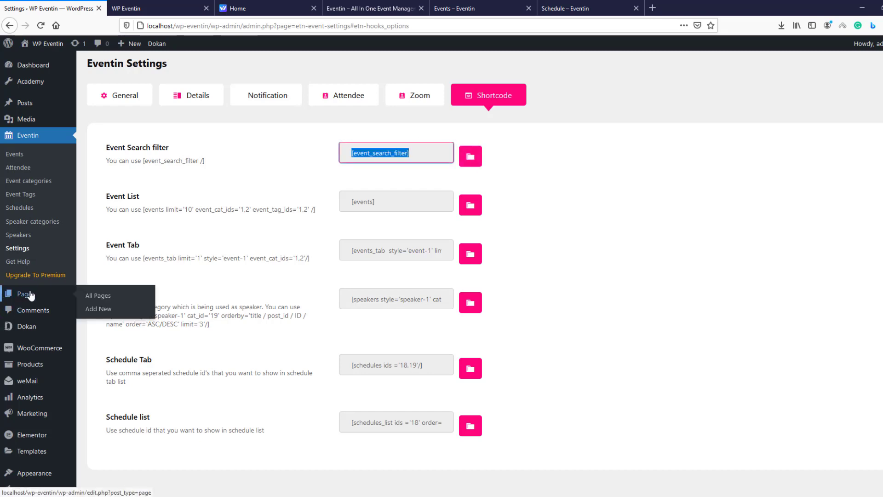
right_click(91, 312)
left_click(106, 314)
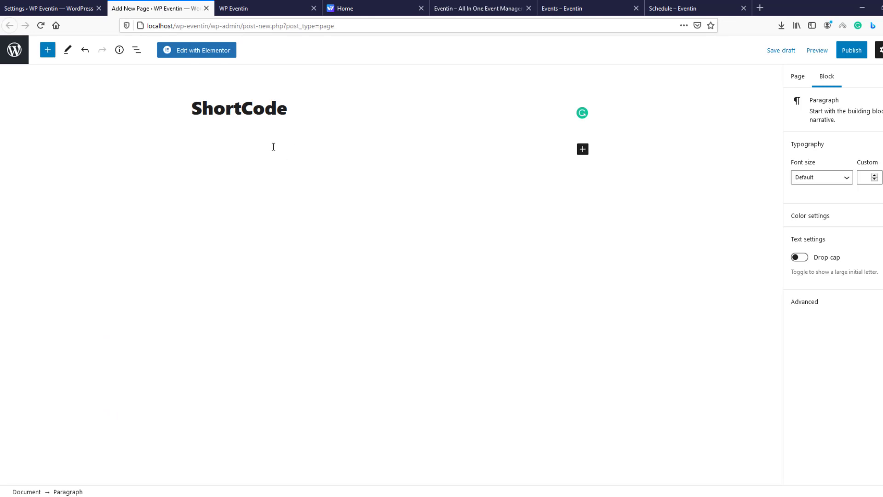
key("ctrl+v")
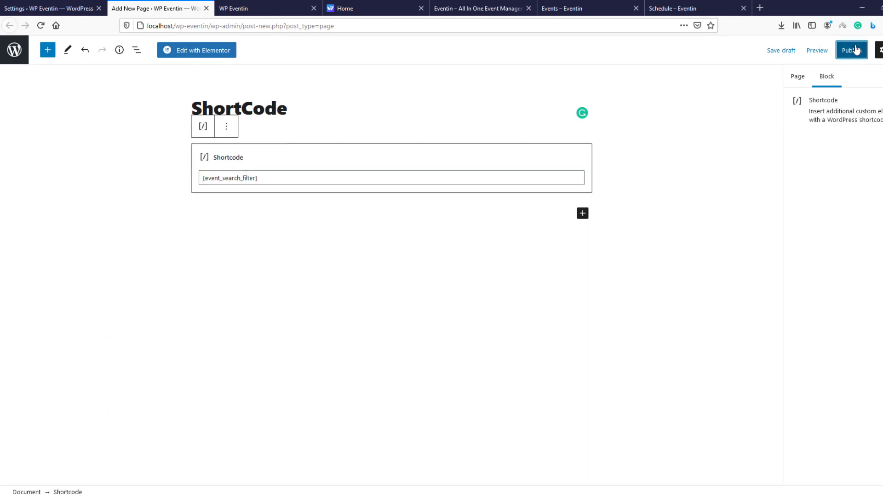
- Publish the ShortCode page and open the live page in a new browser tab
left_click(852, 50)
left_click(805, 54)
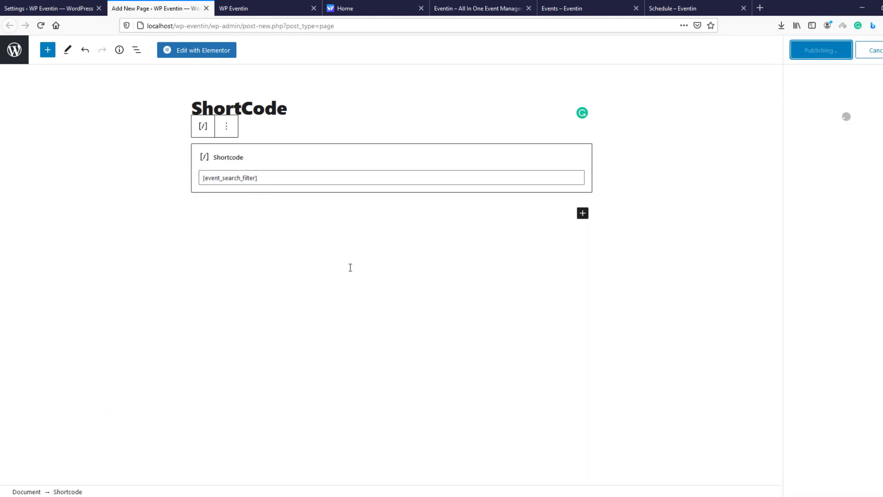
right_click(104, 466)
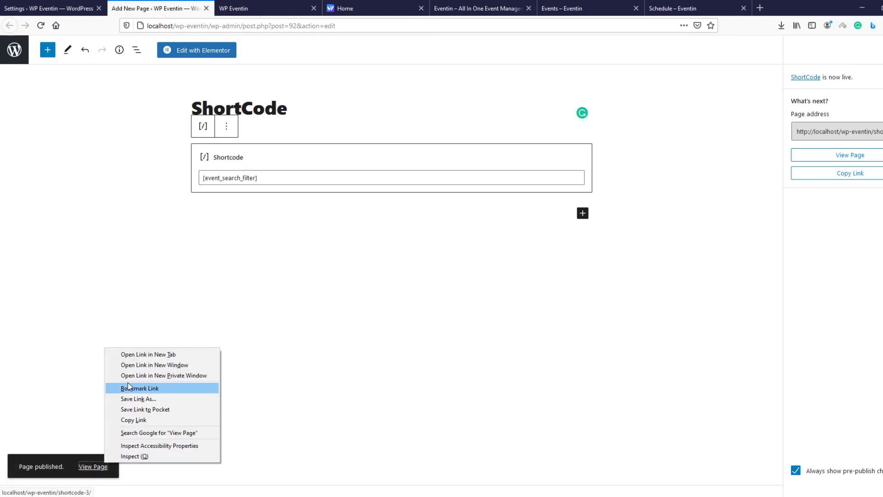
left_click(130, 354)
left_click(262, 8)
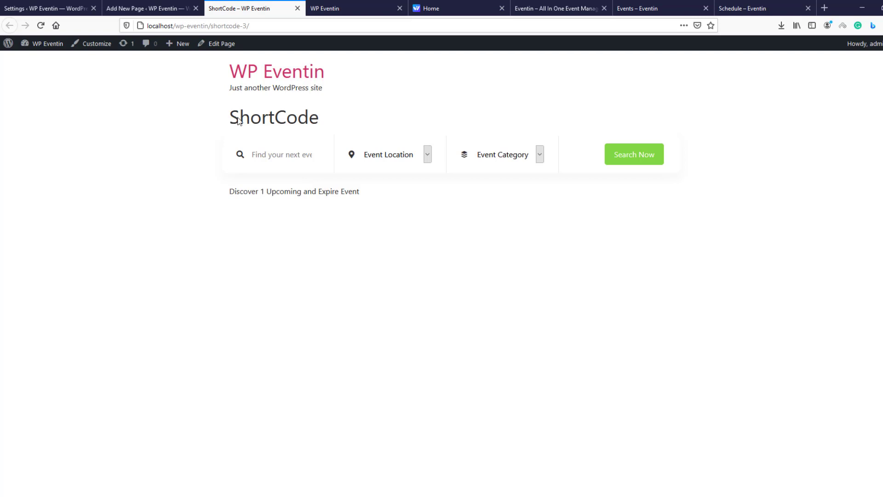
- Inspect the event search filter on the published ShortCode page, including its search field and the text beneath it
left_click_drag(226, 121, 340, 121)
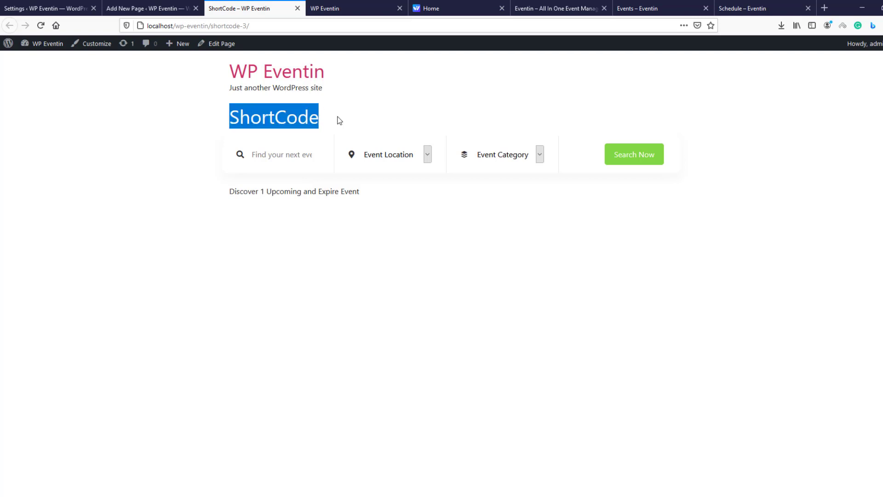
left_click(292, 160)
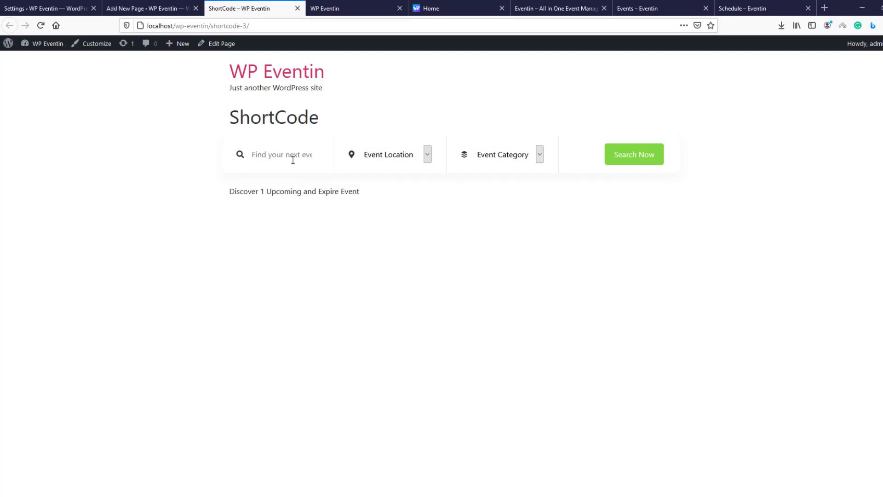
left_click_drag(232, 190, 388, 205)
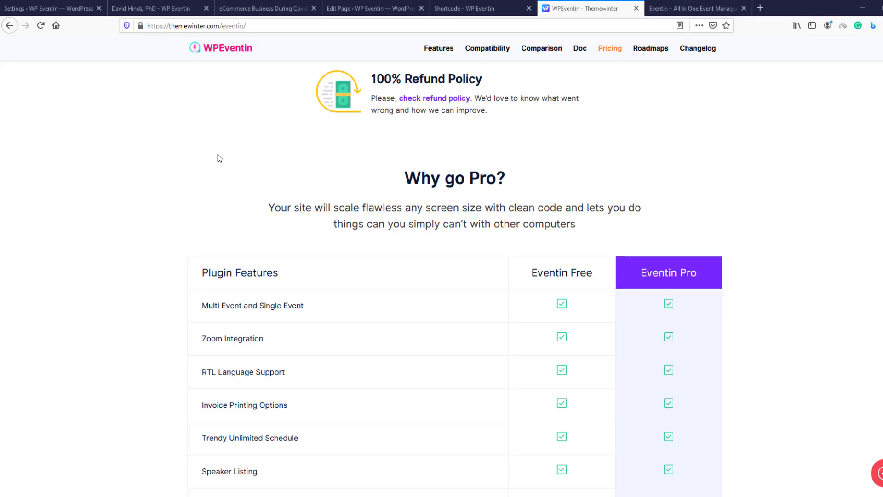
- On the WPEventin product page, look over the Why go Pro? section comparing Eventin Free and Eventin Pro
double_click(224, 50)
left_click(295, 56)
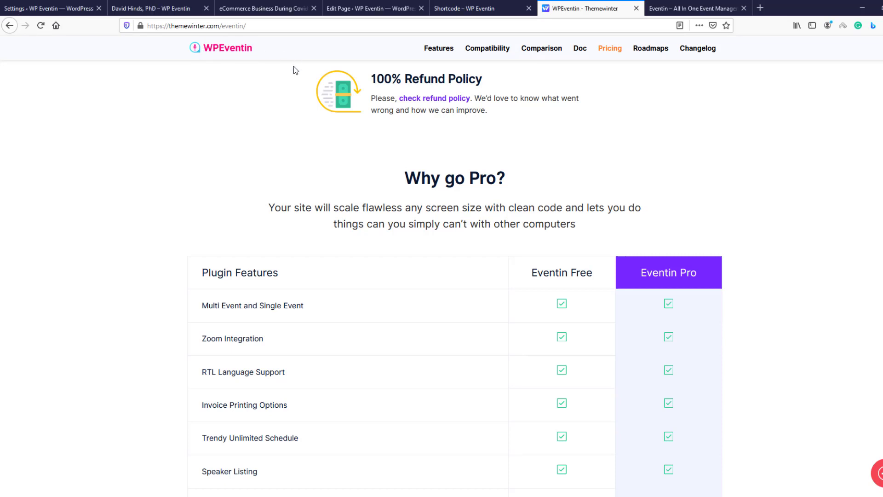
left_click_drag(443, 184, 511, 188)
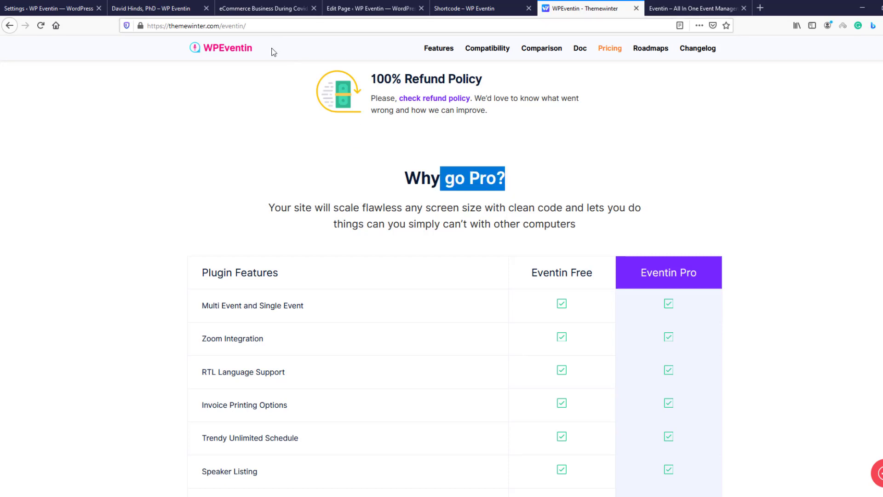
left_click_drag(273, 52, 231, 48)
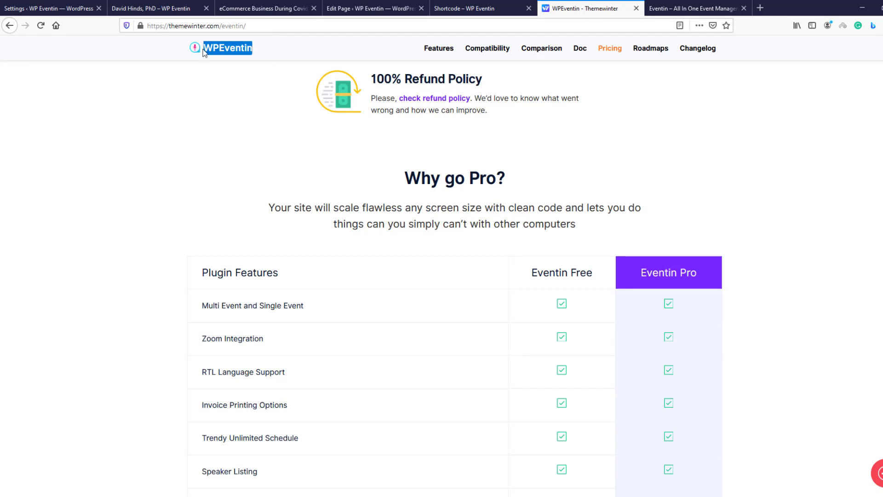
- Return to the WordPress admin and check the Eventin Pro entry in the installed plugins list
left_click(48, 8)
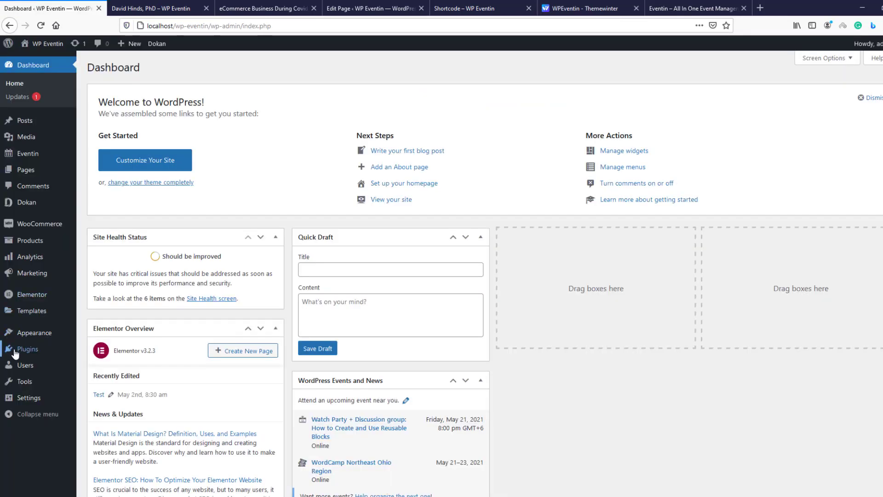
left_click(15, 353)
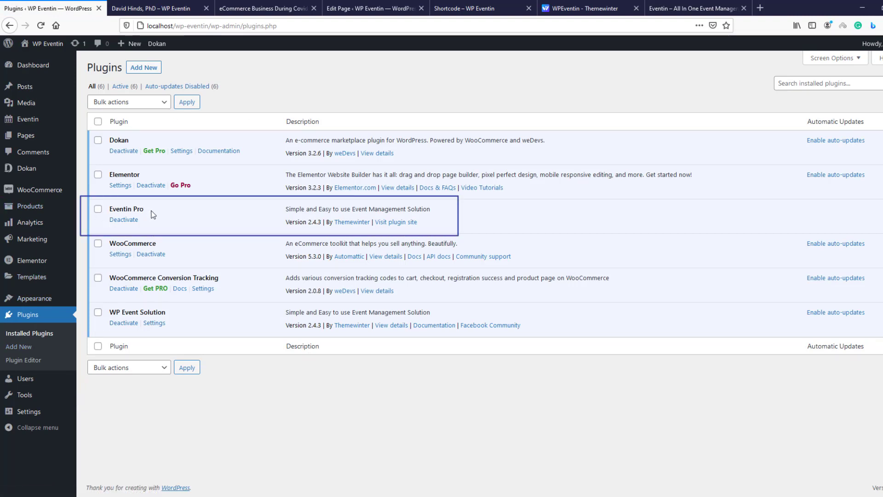
left_click_drag(145, 209, 110, 209)
left_click(122, 211)
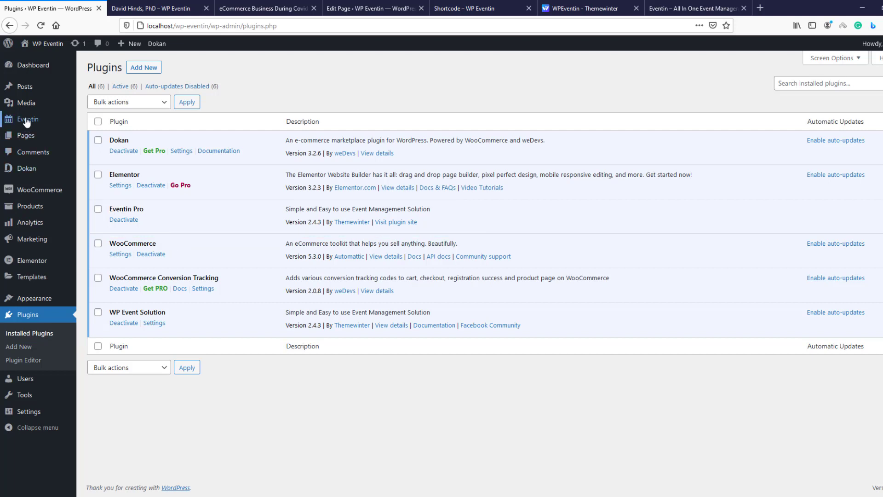
- Open the Eventin settings and look through the General options
mouse_move(54, 124)
left_click(104, 236)
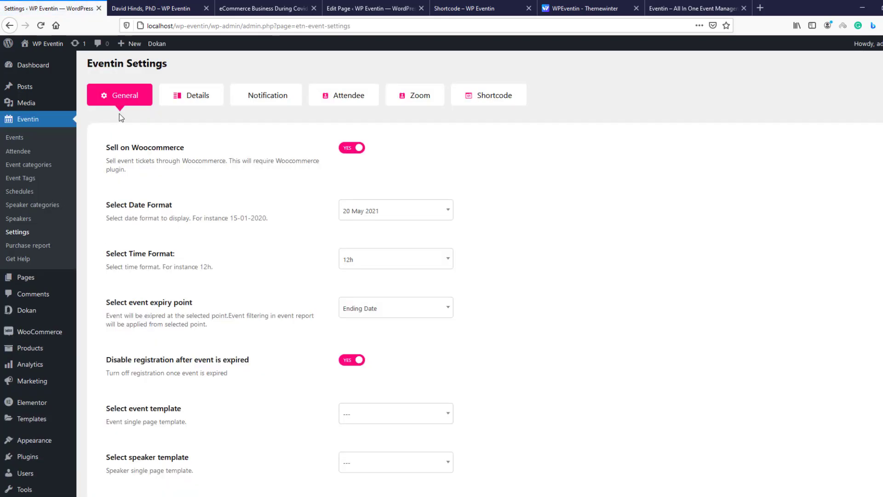
scroll(179, 258, "down", 4)
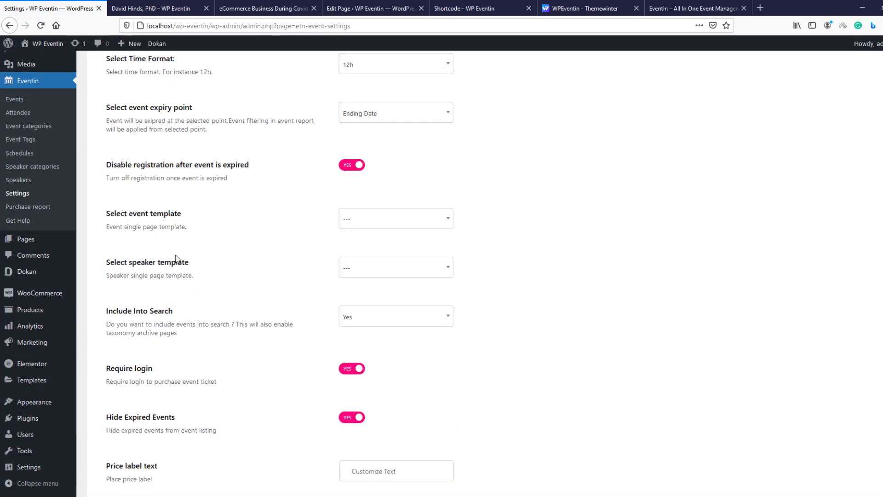
- Set the event single page template to Template Three in the General settings
double_click(163, 214)
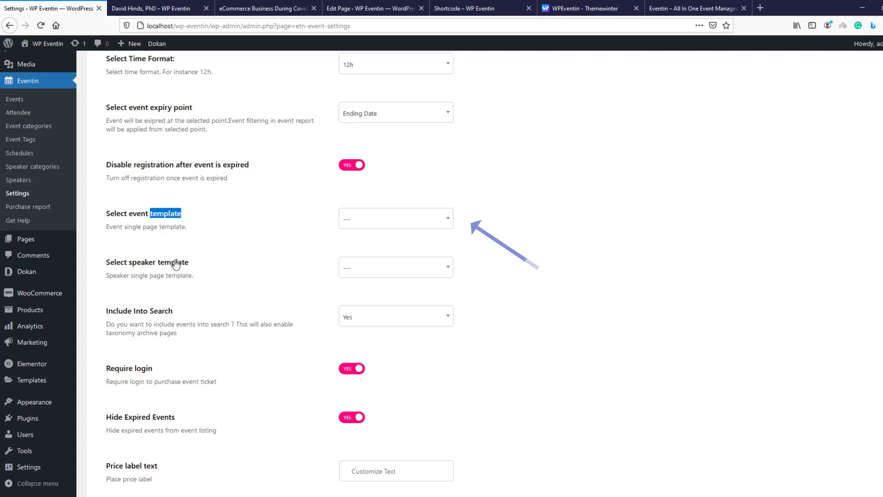
triple_click(174, 263)
left_click(215, 262)
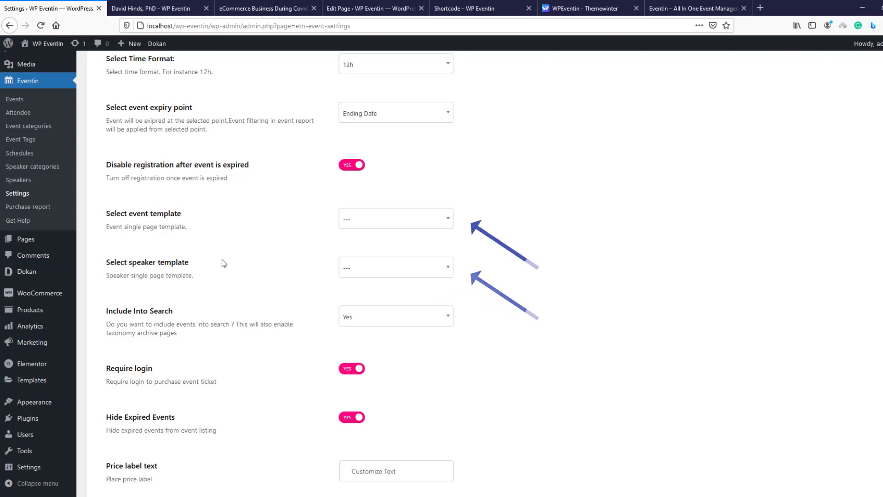
left_click(433, 224)
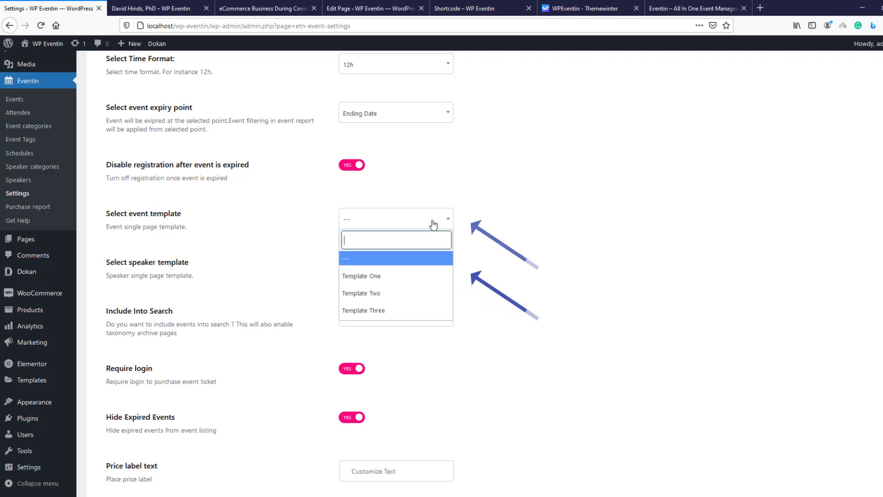
left_click(398, 309)
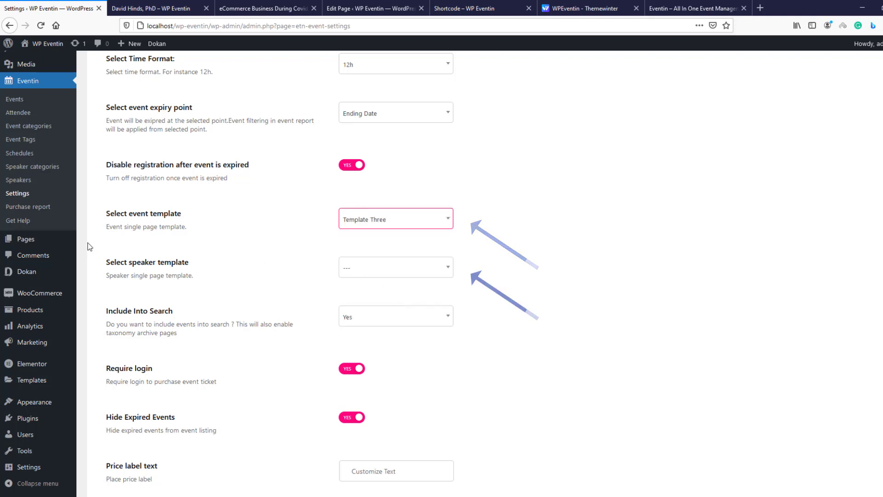
- Set the speaker single page template to Template Two and save the General settings
left_click(399, 271)
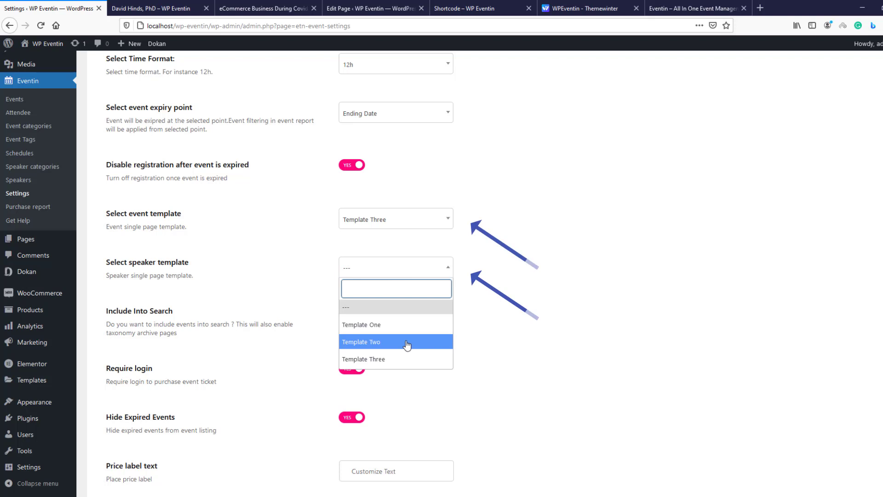
left_click(407, 344)
scroll(702, 278, "down", 6)
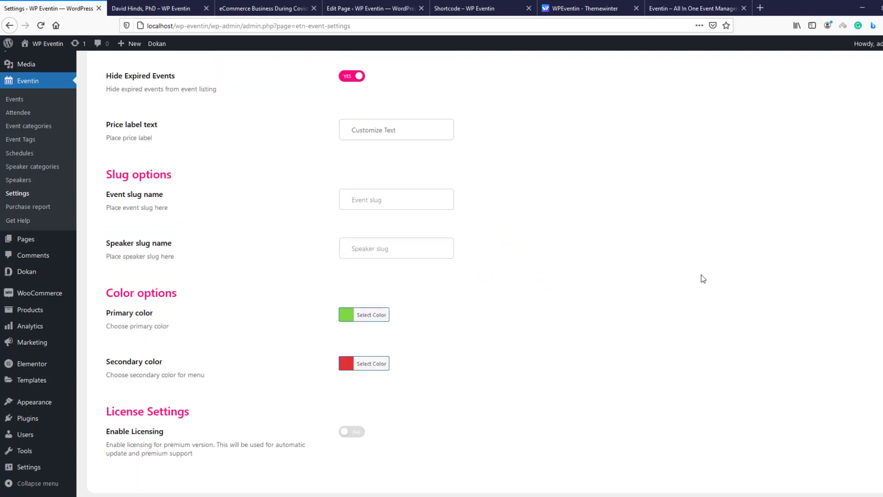
scroll(703, 279, "down", 2)
left_click(145, 447)
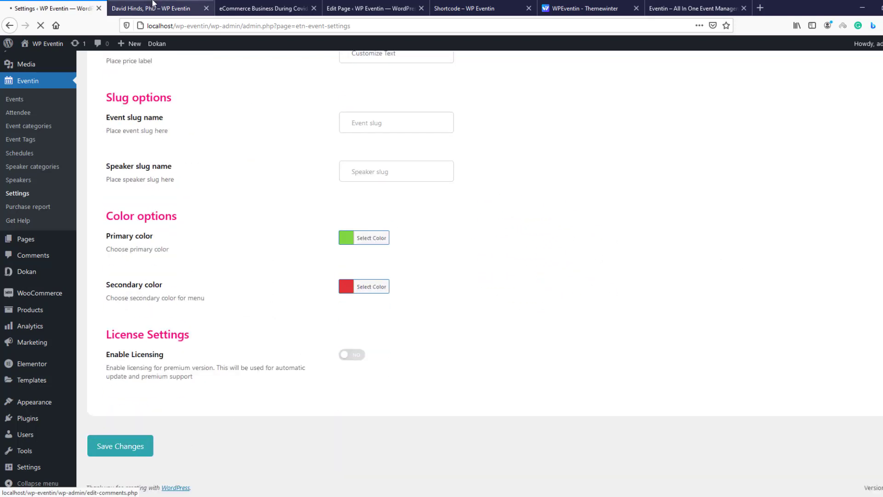
- Reload the published speaker page and look over its template layout, including the list of sessions
left_click(154, 7)
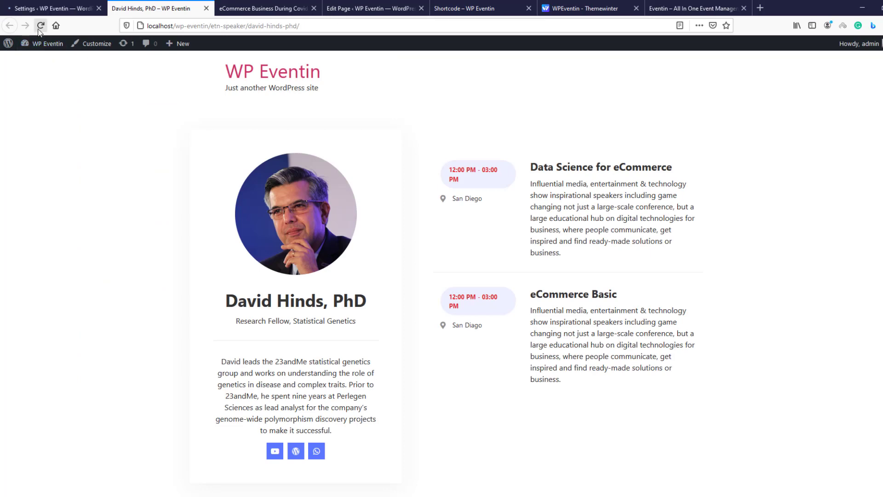
left_click(41, 26)
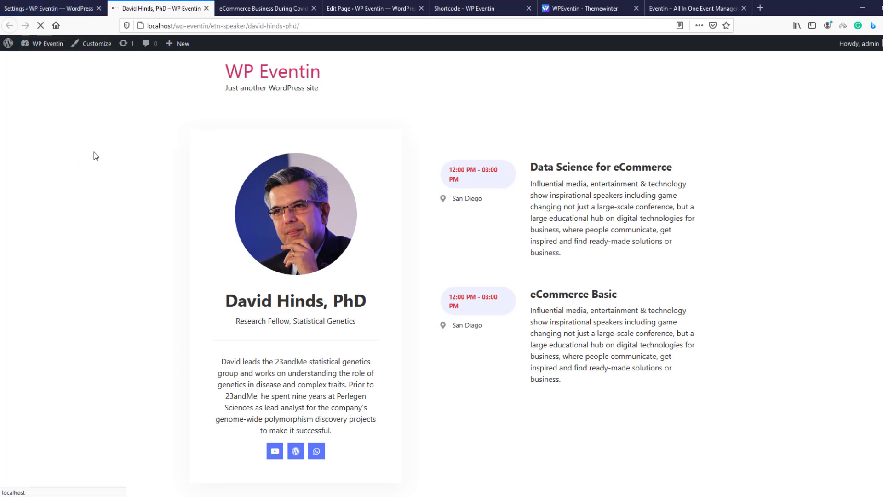
scroll(94, 156, "down", 2)
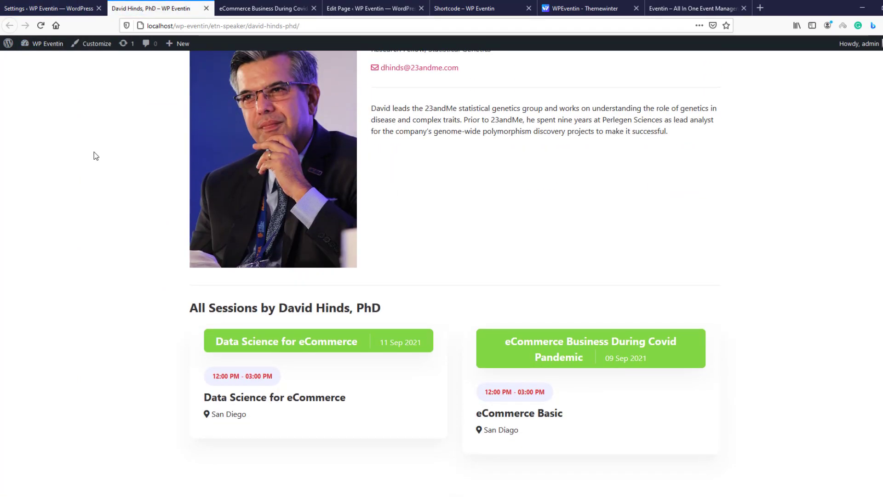
scroll(94, 152, "up", 2)
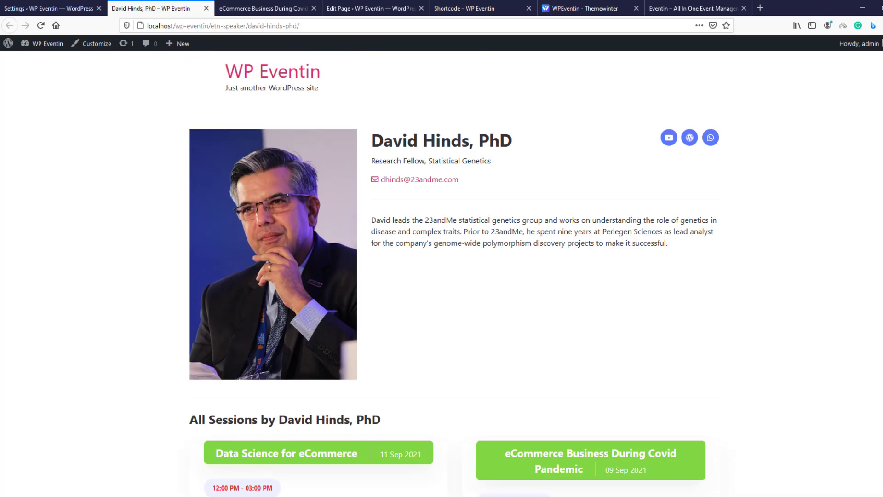
- Reload the eCommerce Business During Covid19 event page and look over its template layout down to the Organizer section
left_click(271, 9)
left_click(41, 27)
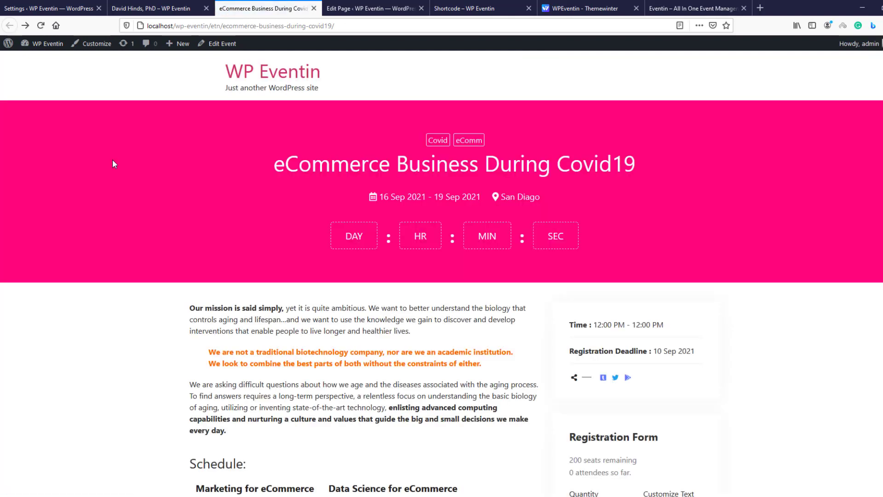
scroll(113, 160, "down", 7)
scroll(113, 160, "down", 5)
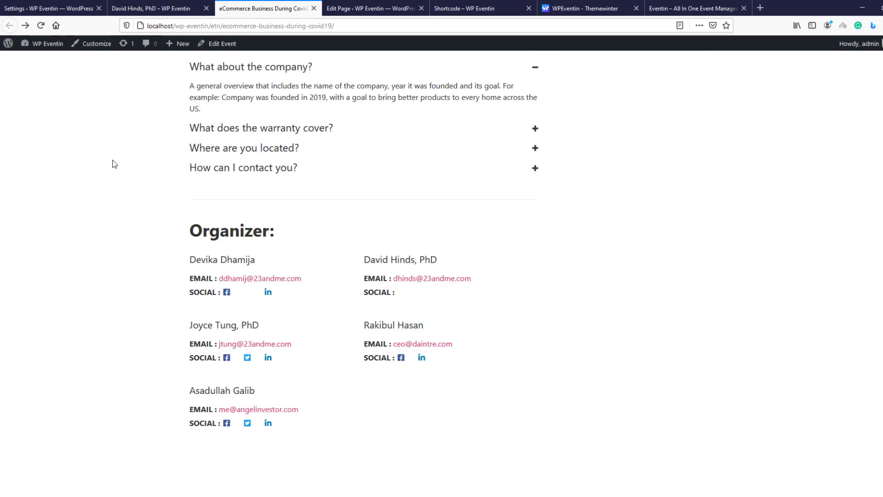
key("Home")
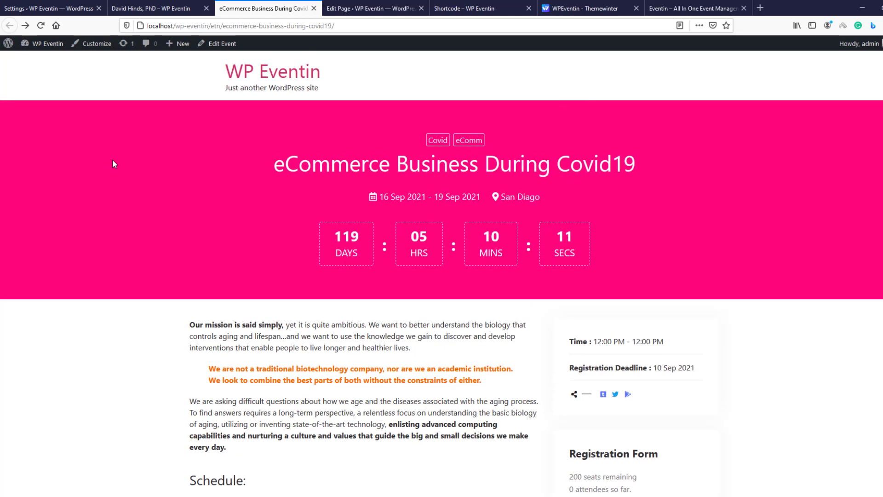
- Return to the Eventin settings, turn on Enable Licensing under License Settings and save the changes
left_click(38, 4)
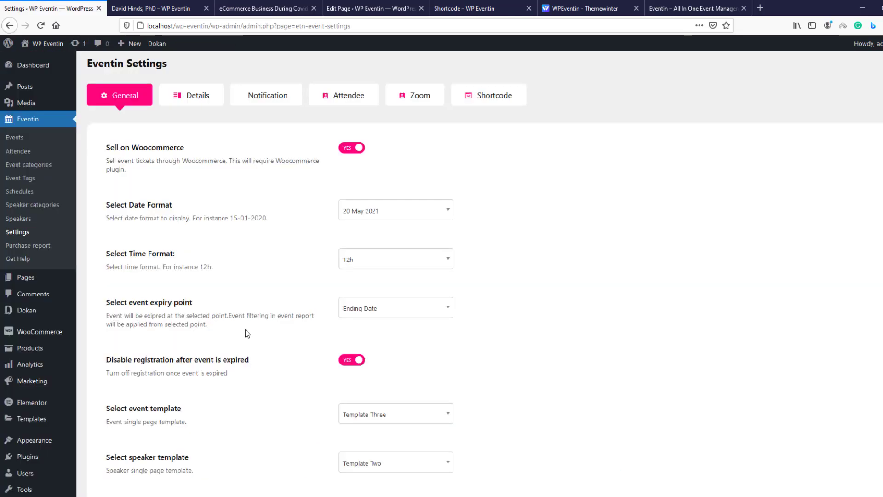
scroll(245, 329, "down", 10)
left_click_drag(104, 335, 184, 335)
double_click(170, 335)
left_click(355, 361)
left_click(388, 357)
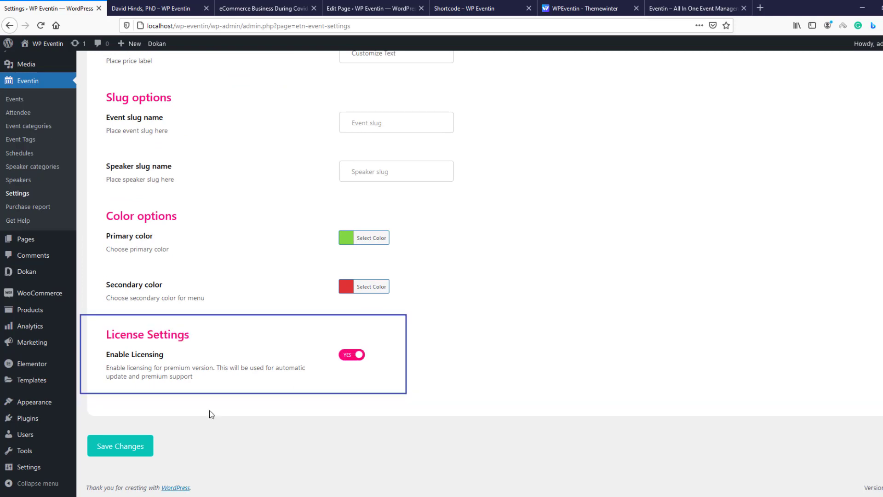
left_click(120, 446)
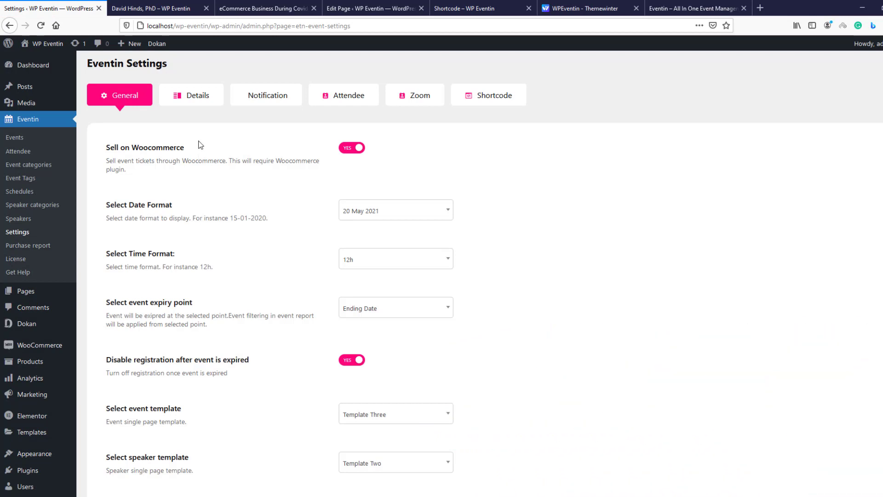
- Look through the Details settings for hiding event page elements, especially Hide FAQ, Hide social and Hide related event
left_click(199, 102)
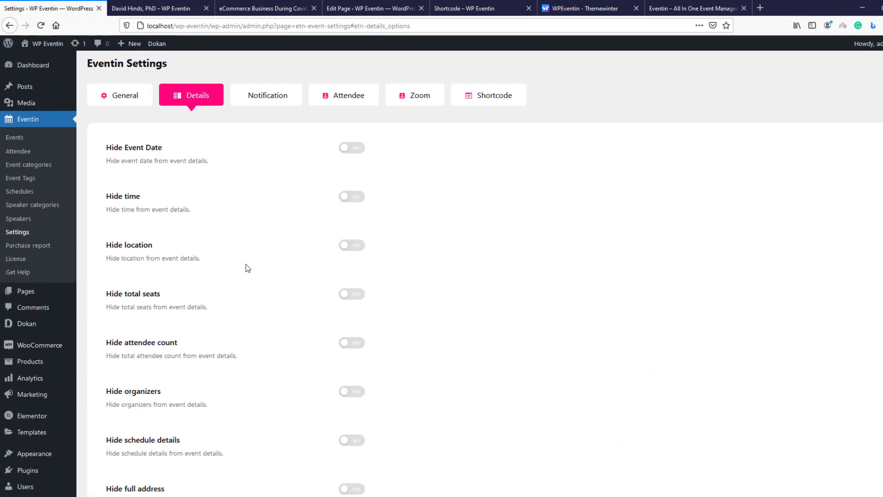
scroll(239, 276, "down", 5)
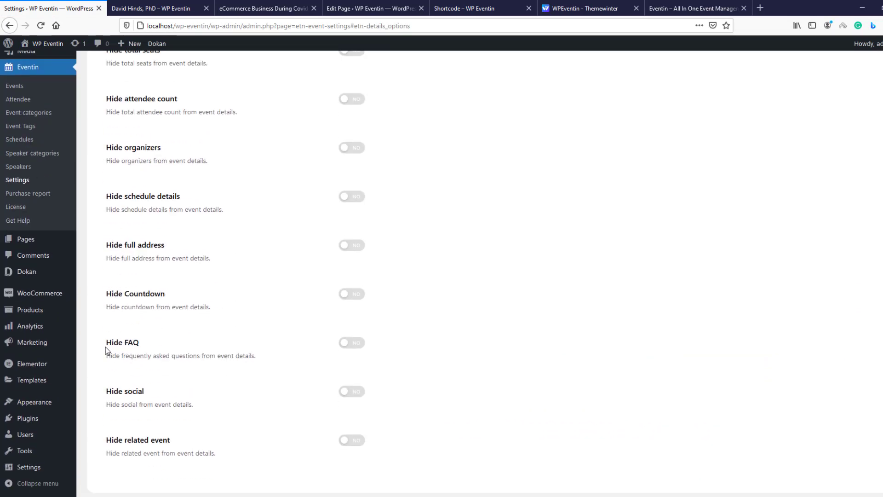
left_click_drag(106, 392, 148, 394)
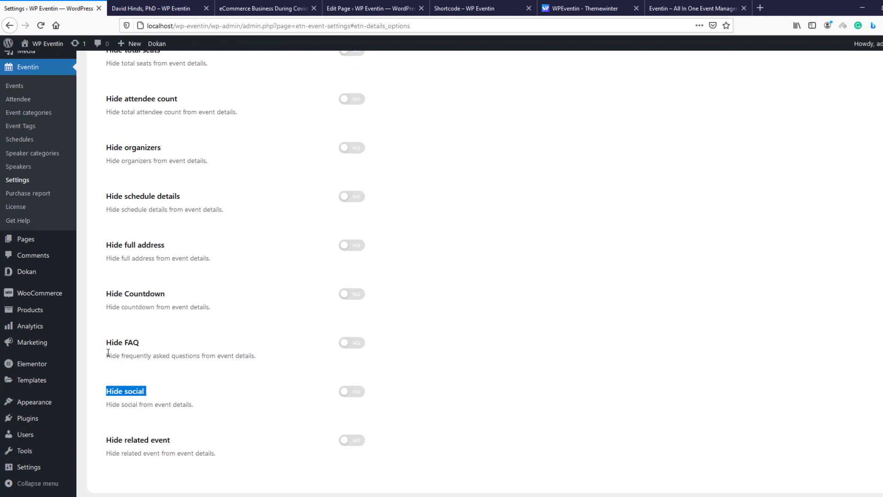
left_click_drag(106, 343, 146, 349)
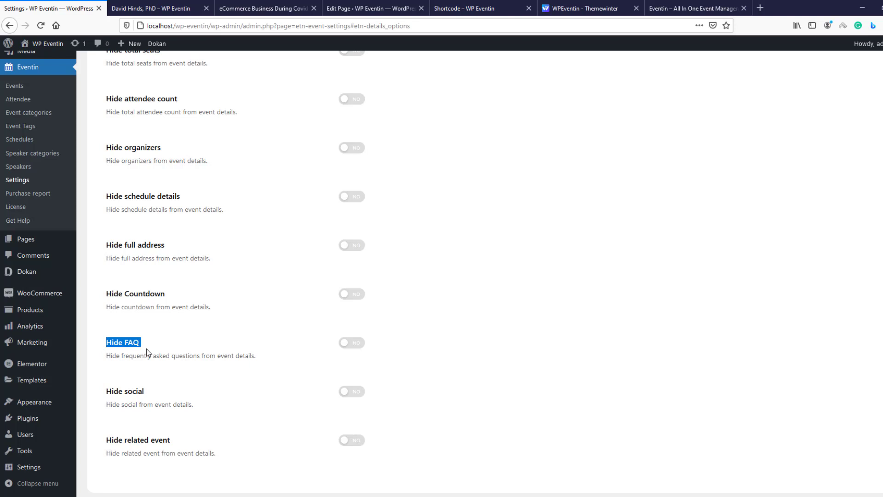
left_click_drag(148, 392, 102, 396)
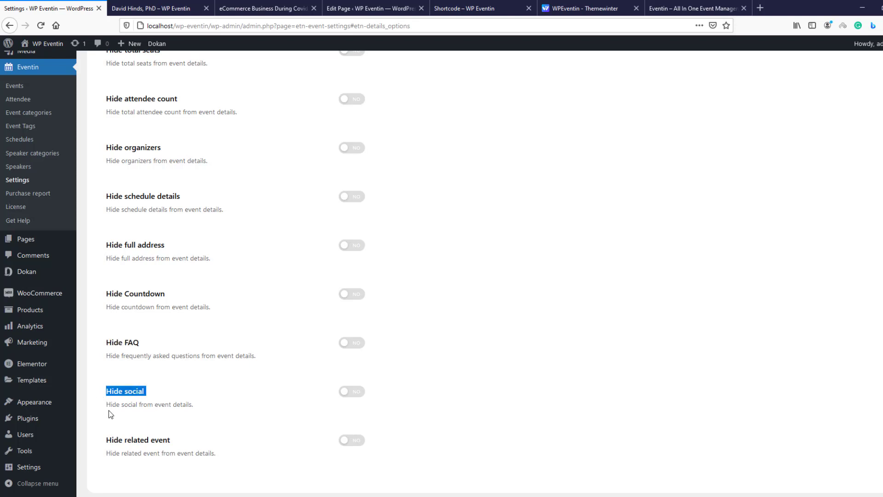
scroll(111, 414, "down", 2)
left_click_drag(172, 393, 117, 397)
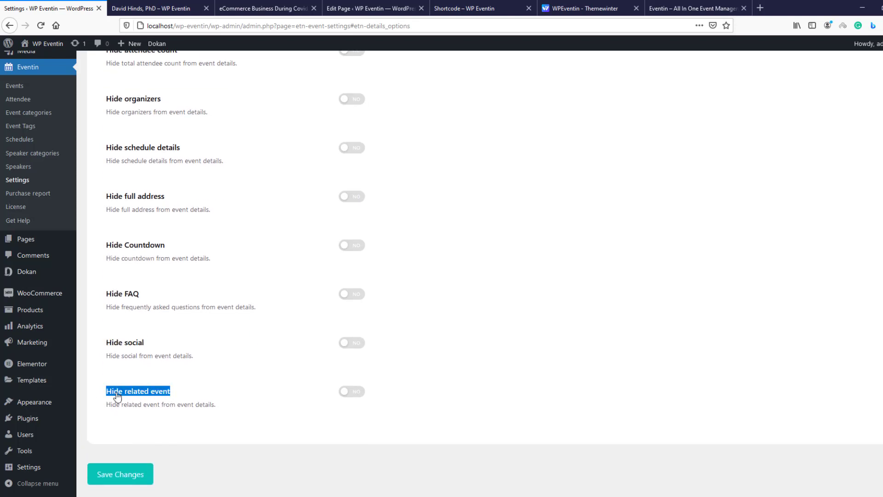
left_click(391, 391)
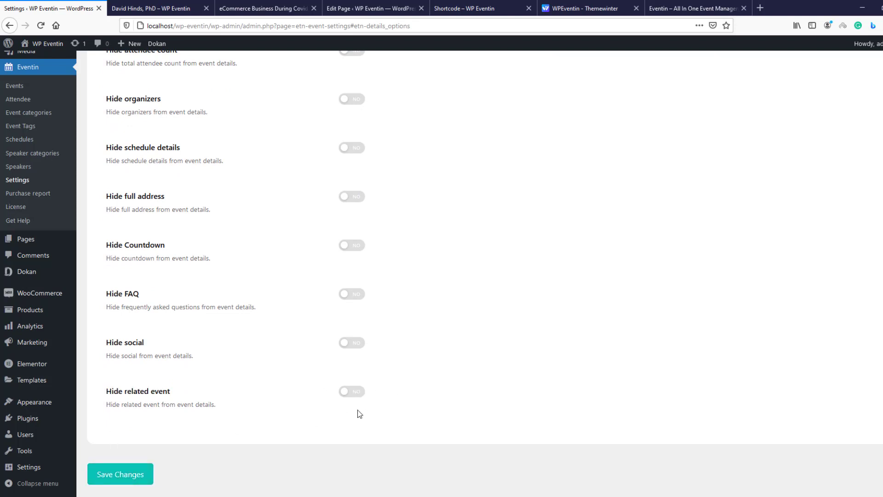
scroll(360, 414, "up", 6)
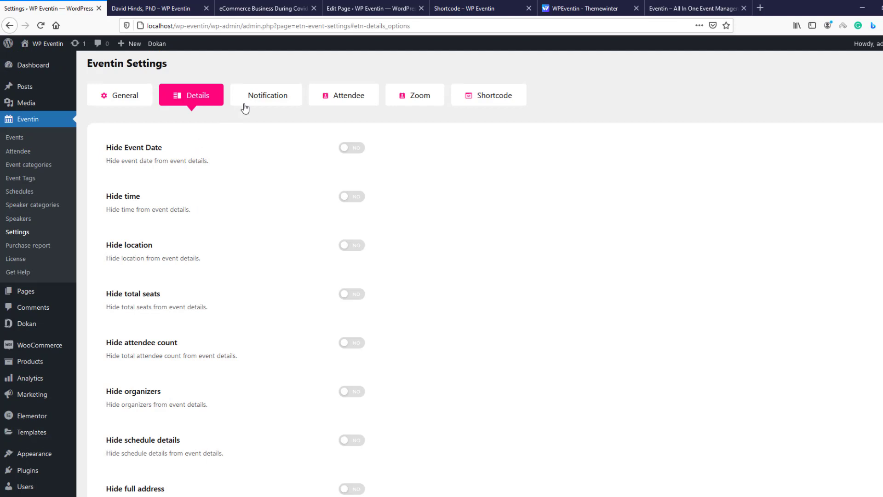
- In the Notification settings, set the reminder email sending time to 2 days before the event starts
left_click(263, 102)
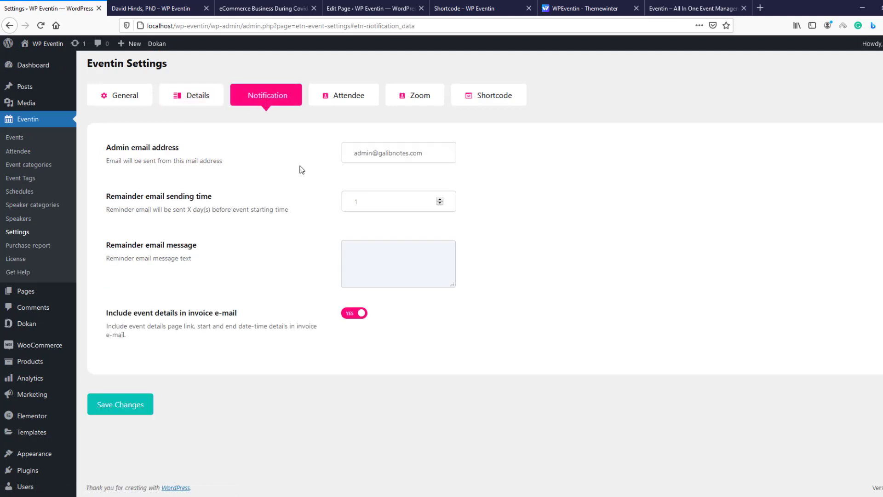
left_click(367, 199)
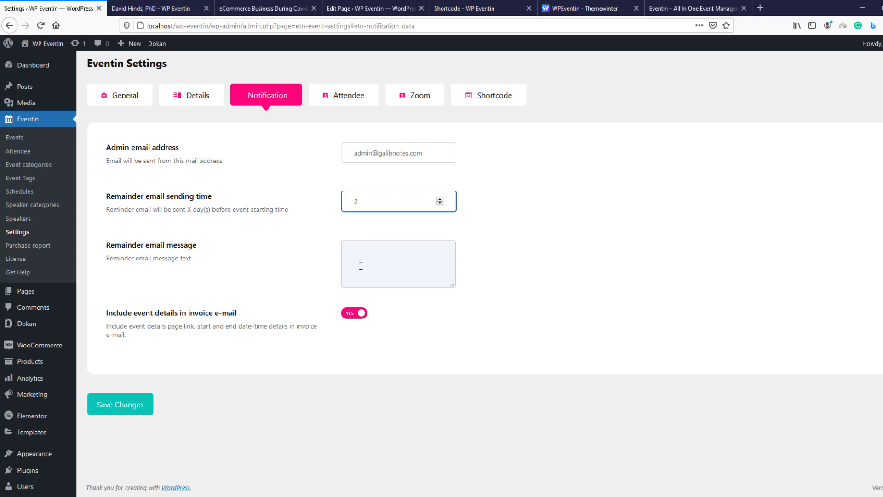
left_click_drag(166, 197, 214, 198)
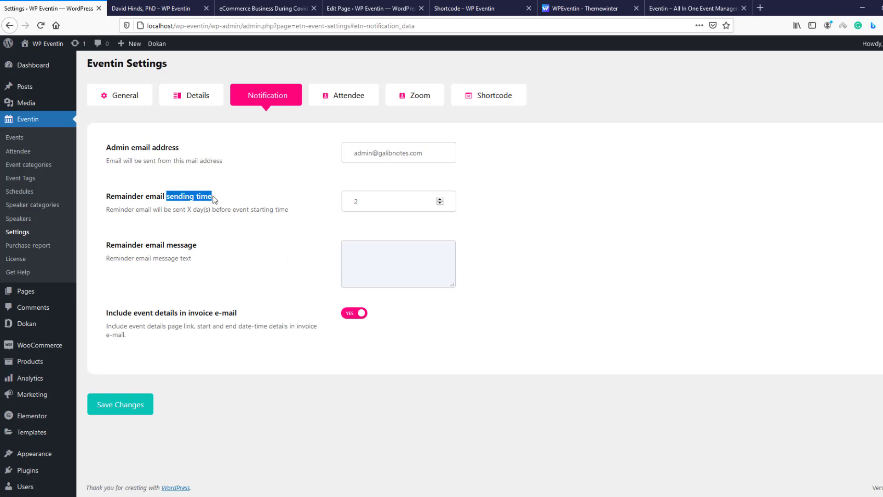
- Toggle the inclusion of event details in invoice e-mails off and back on, and save the Notification settings
left_click(372, 264)
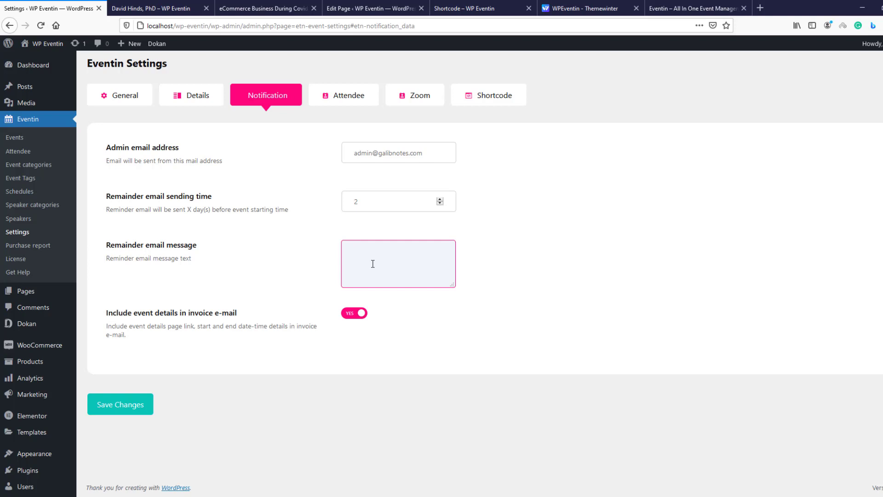
left_click(361, 313)
left_click_drag(154, 312, 247, 317)
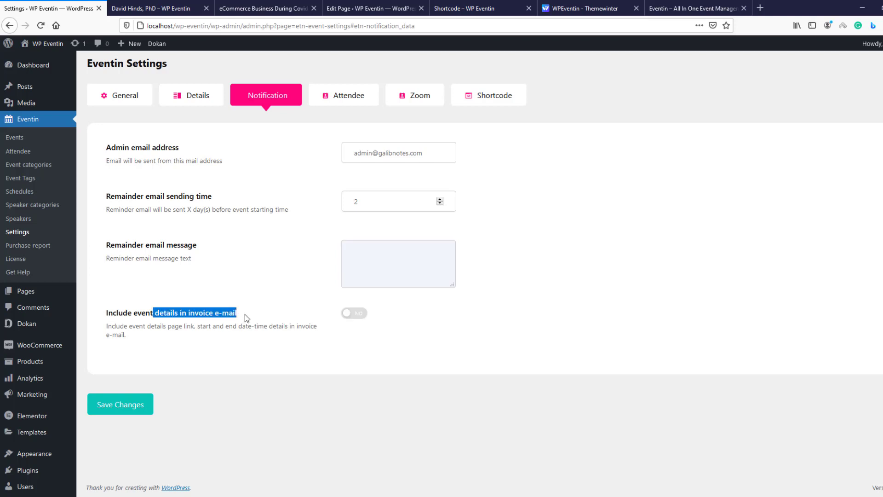
left_click(359, 315)
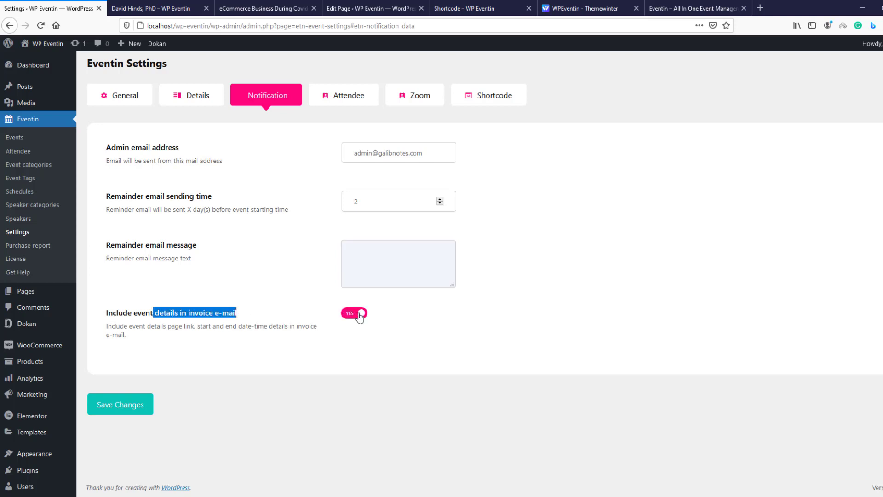
left_click(375, 269)
left_click(133, 404)
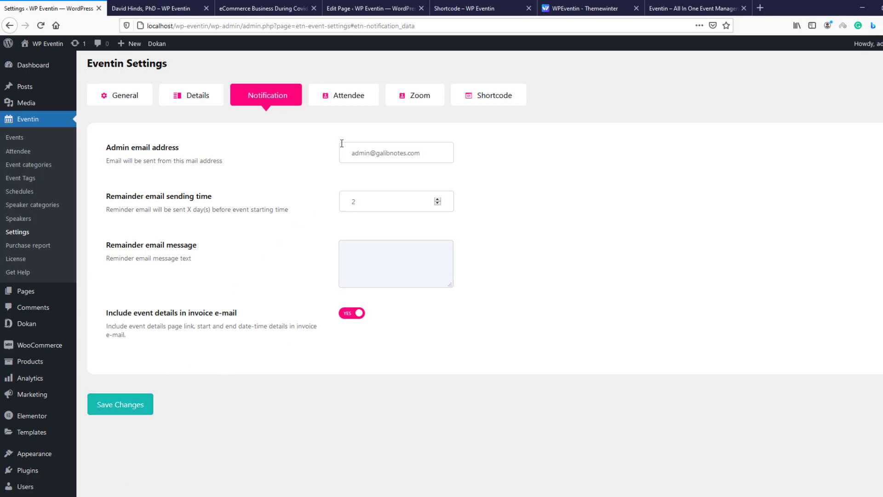
- In the Attendee settings, define an extra field labelled Zip Code with input type Number and placeholder 3310, and save the changes
left_click(359, 94)
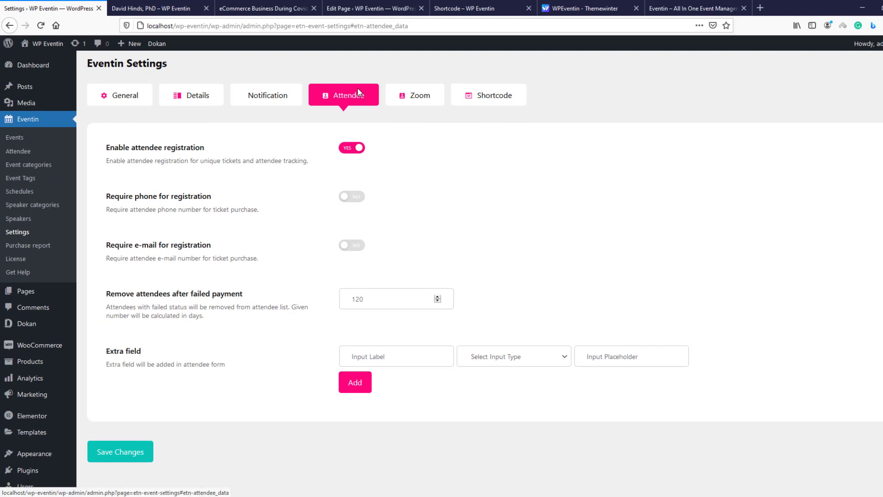
left_click_drag(103, 353, 140, 357)
left_click(156, 348)
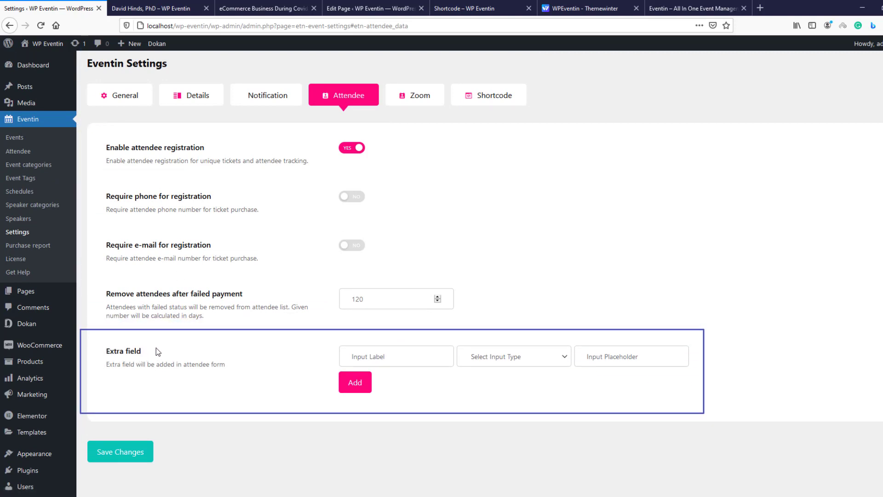
left_click(404, 357)
type("Z")
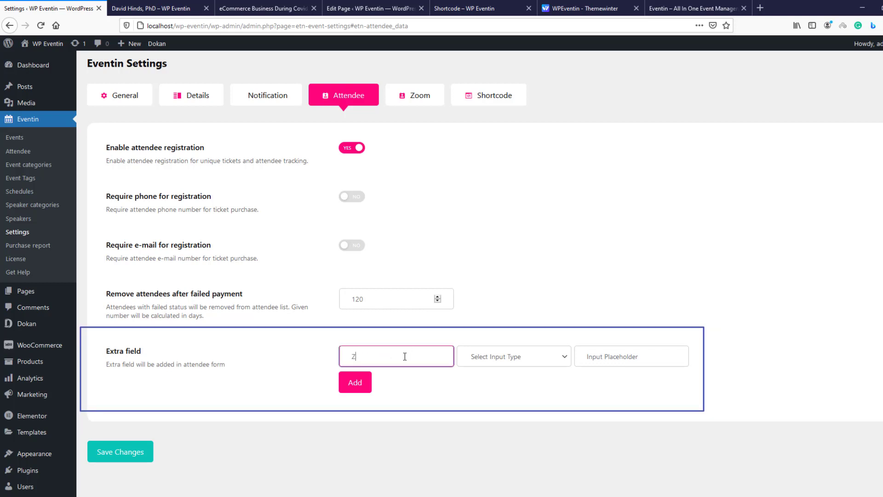
type("ip Code")
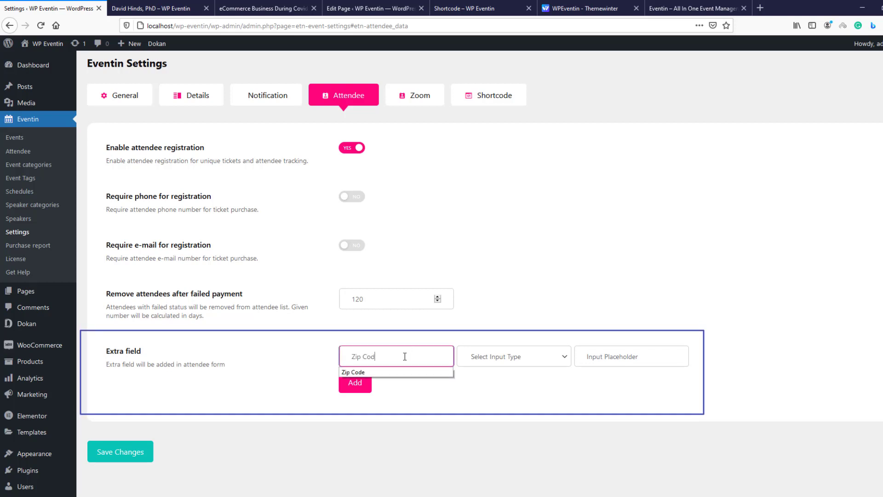
left_click(400, 372)
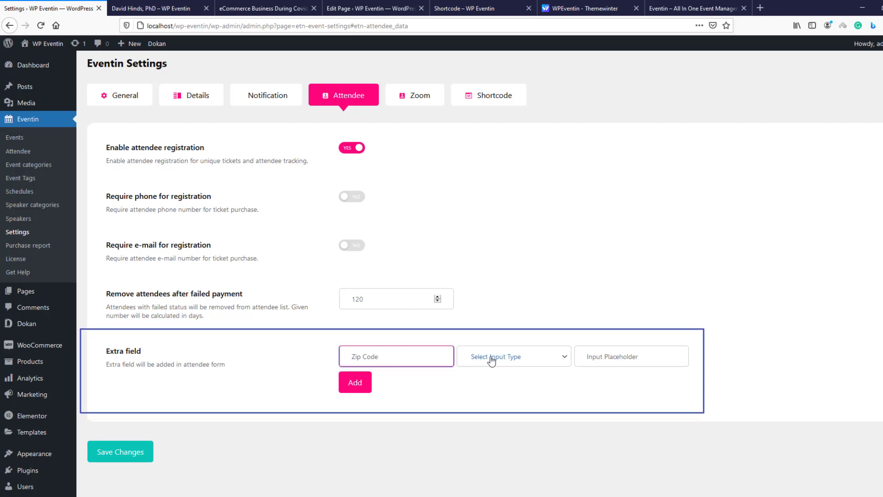
left_click(491, 360)
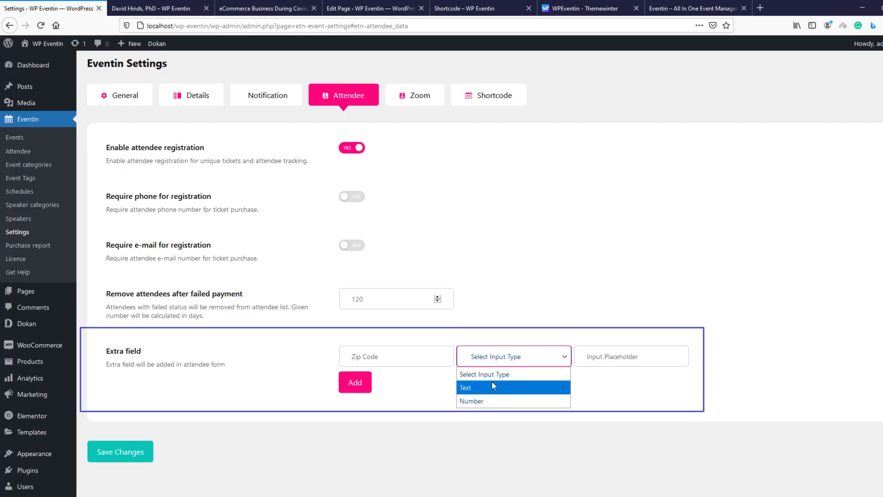
left_click(501, 401)
left_click(621, 358)
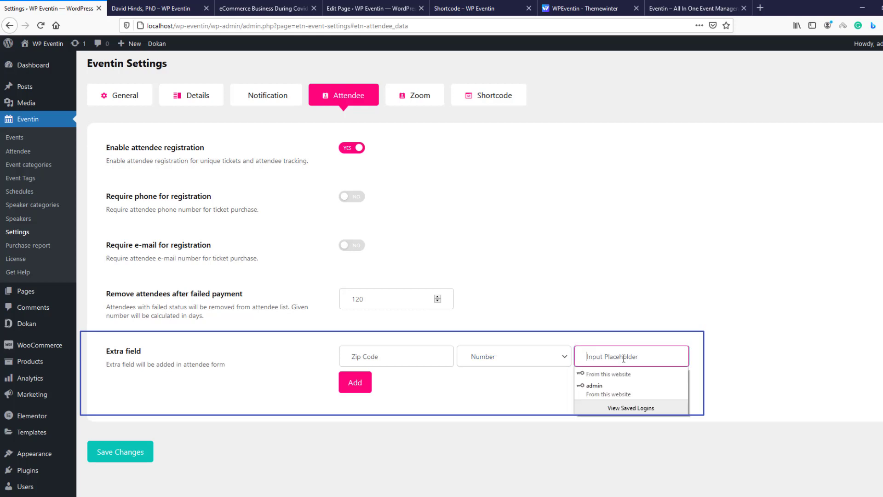
type("3310")
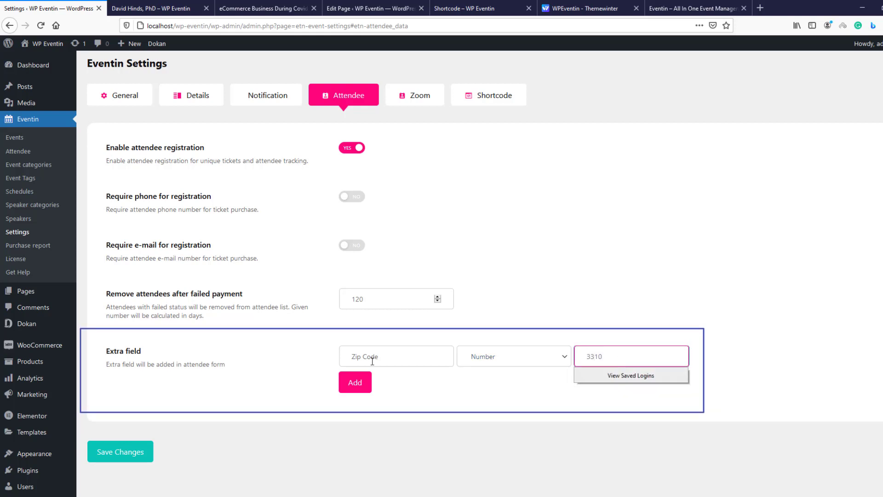
left_click(129, 451)
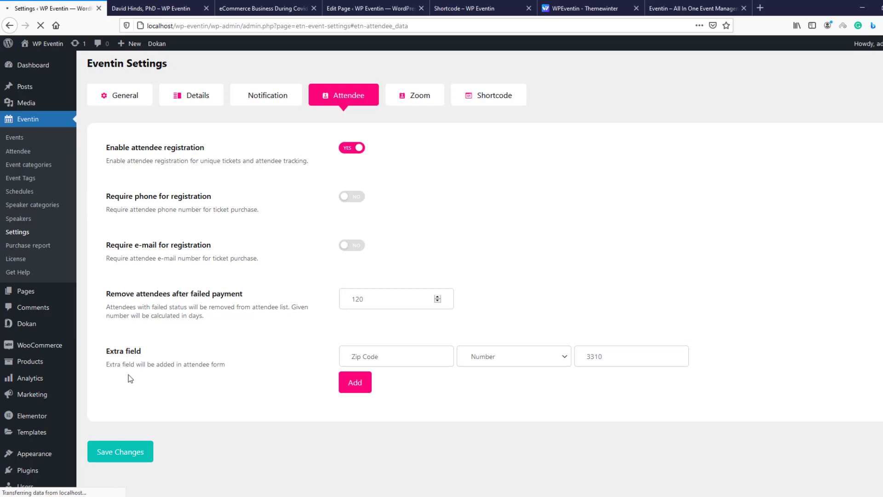
- From the eCommerce Business During Covid19 event page, start a ticket purchase and check the Zip Code field in the attendee details form
scroll(120, 364, "down", 1)
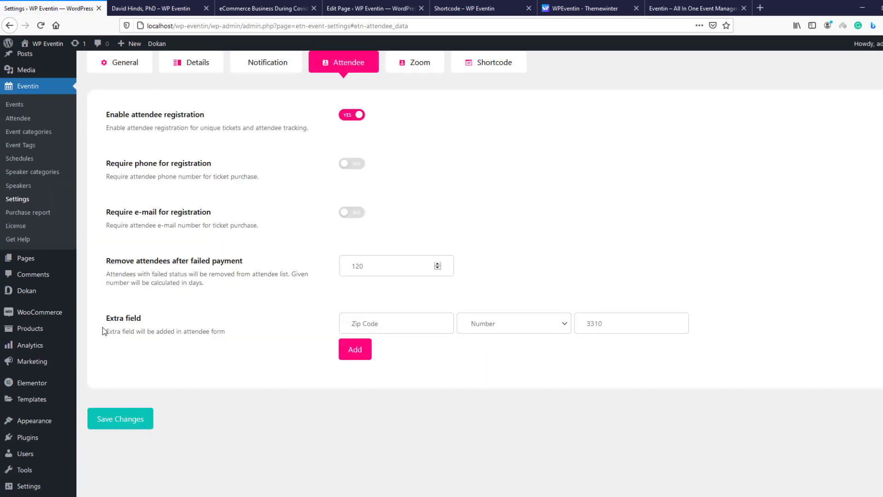
scroll(104, 331, "up", 1)
left_click(263, 8)
scroll(582, 242, "down", 5)
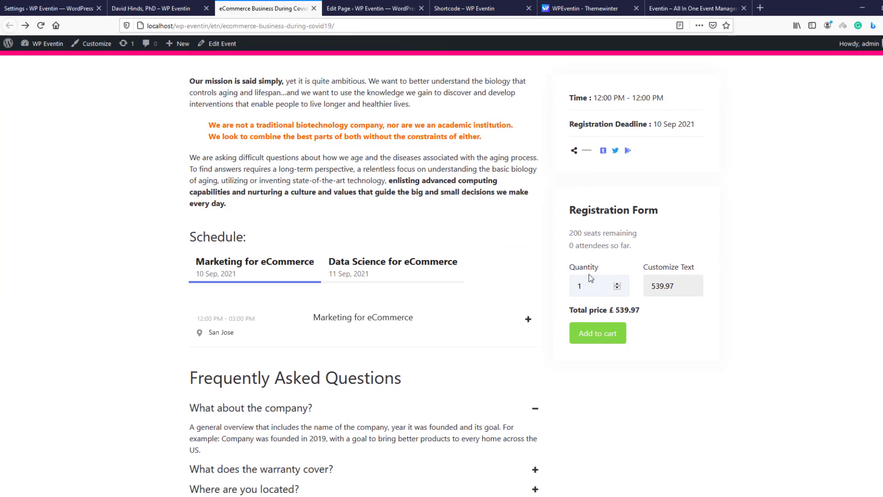
left_click(600, 341)
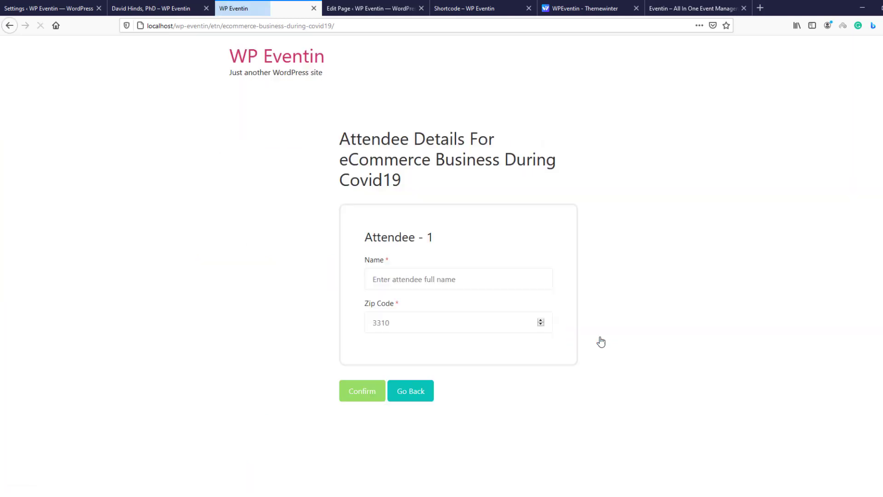
left_click(426, 324)
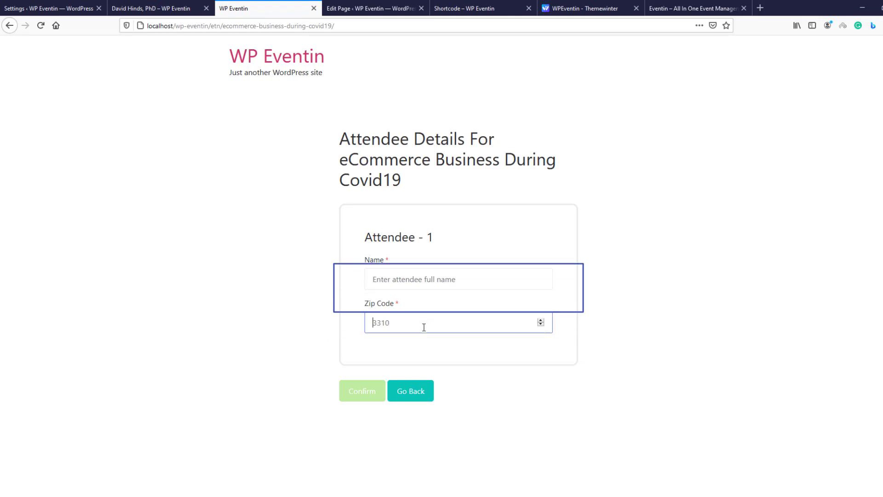
- Return to the Eventin Attendee settings and add two more blank extra field rows below Zip Code
left_click(10, 6)
scroll(382, 322, "down", 2)
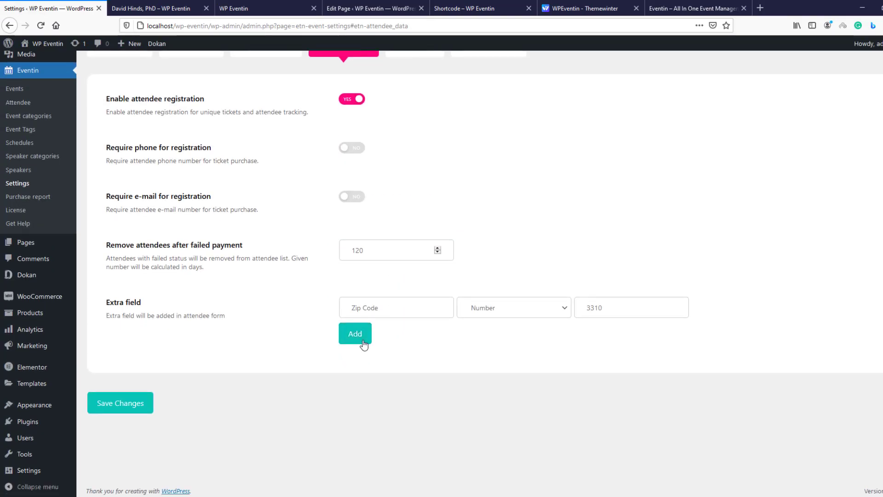
left_click(362, 341)
left_click(355, 359)
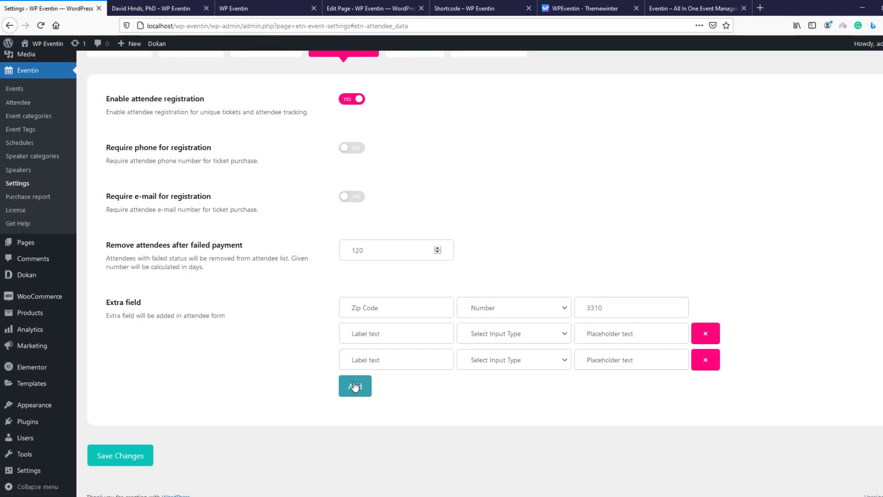
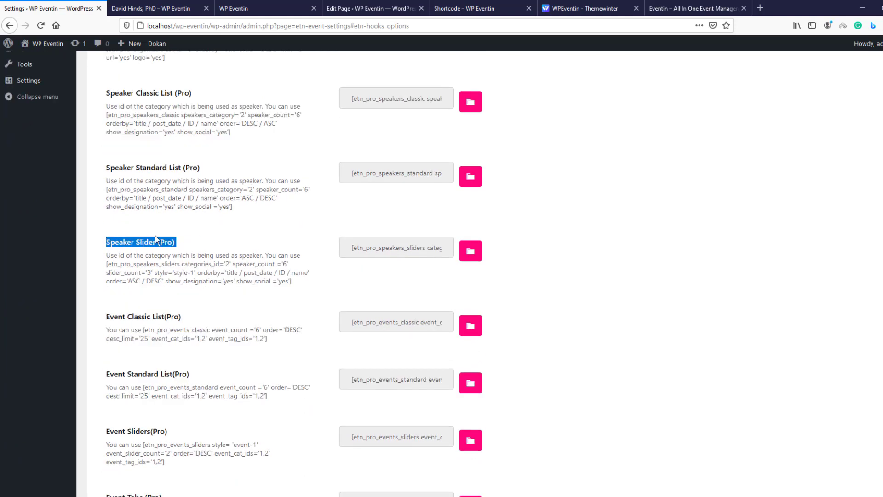
- Review the Pro shortcodes for Speaker Slider, Event Classic List and Event Standard List in the Shortcode settings
left_click(156, 235)
scroll(156, 236, "down", 2)
triple_click(182, 220)
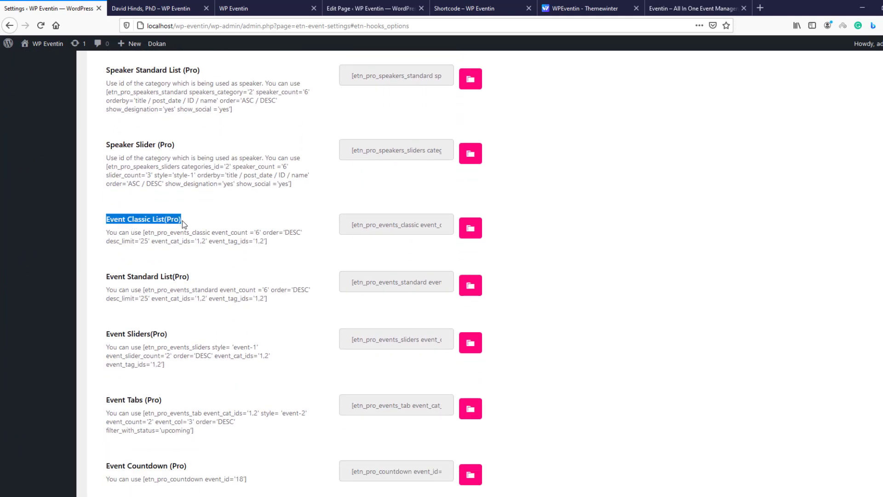
left_click(182, 220)
left_click_drag(102, 279, 201, 281)
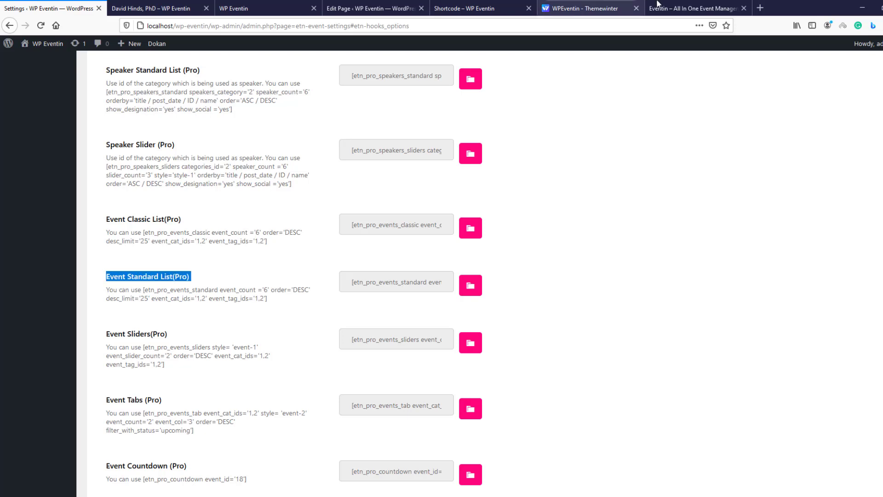
- Switch to the Eventin demo website and open the Pro Schedule List and Schedule Tab demos in new browser tabs
left_click(693, 9)
mouse_move(453, 66)
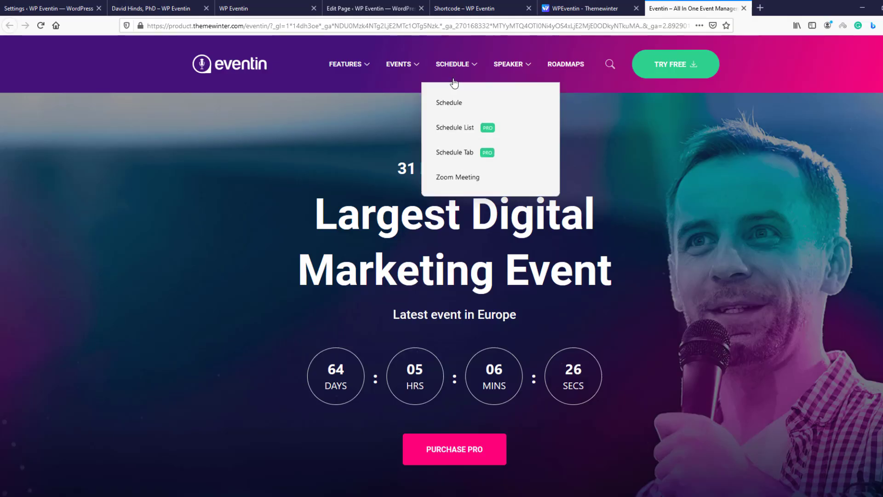
right_click(454, 132)
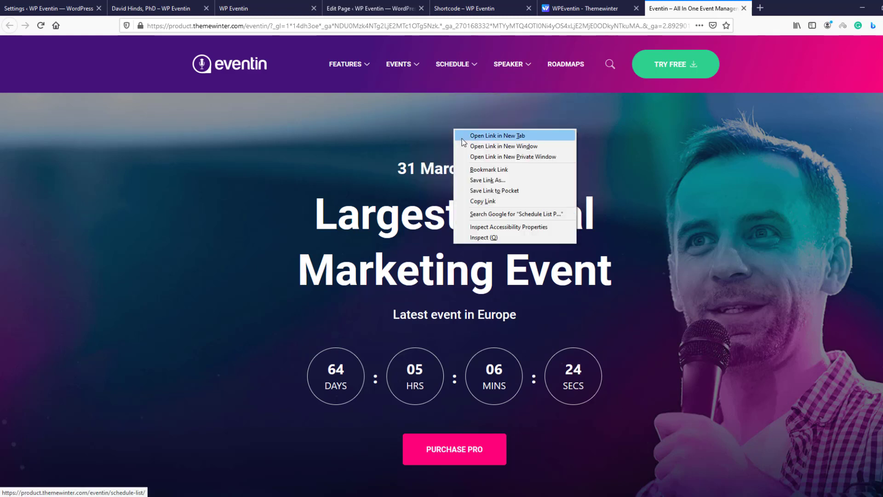
left_click(478, 136)
right_click(456, 156)
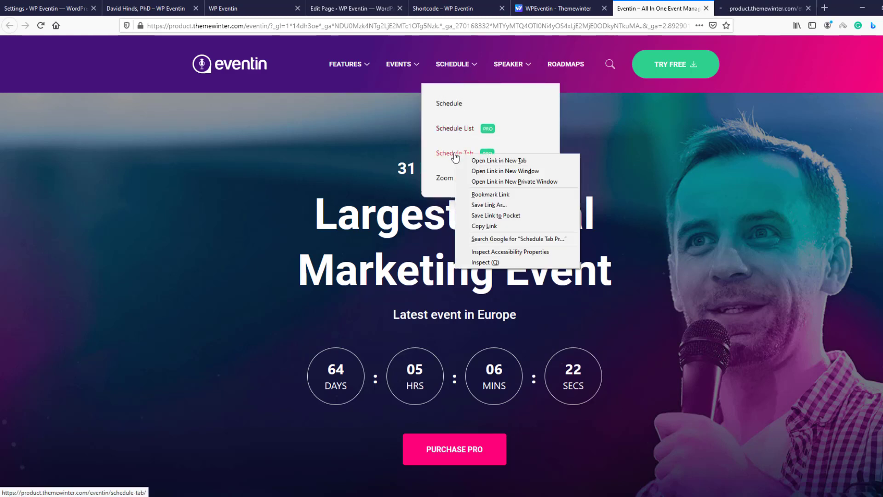
left_click(473, 161)
- Open the Pro Speaker List and Speaker Slider demos in new browser tabs
mouse_move(499, 82)
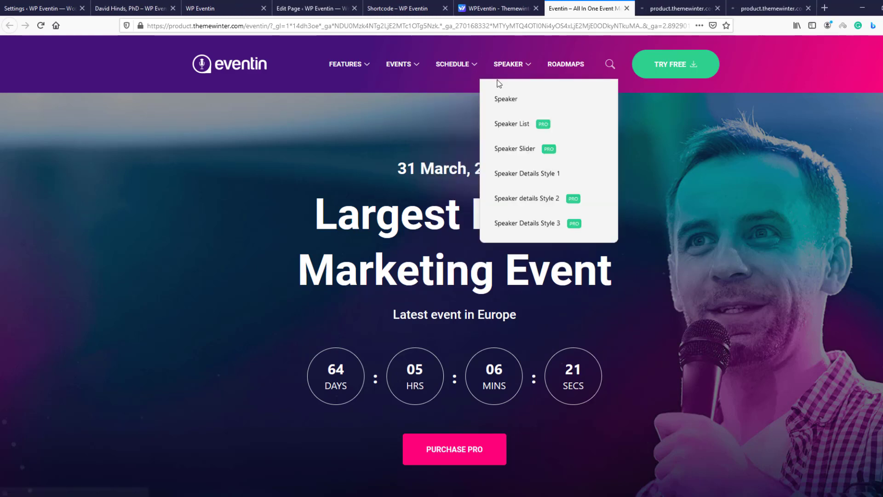
right_click(510, 132)
left_click(517, 135)
mouse_move(516, 134)
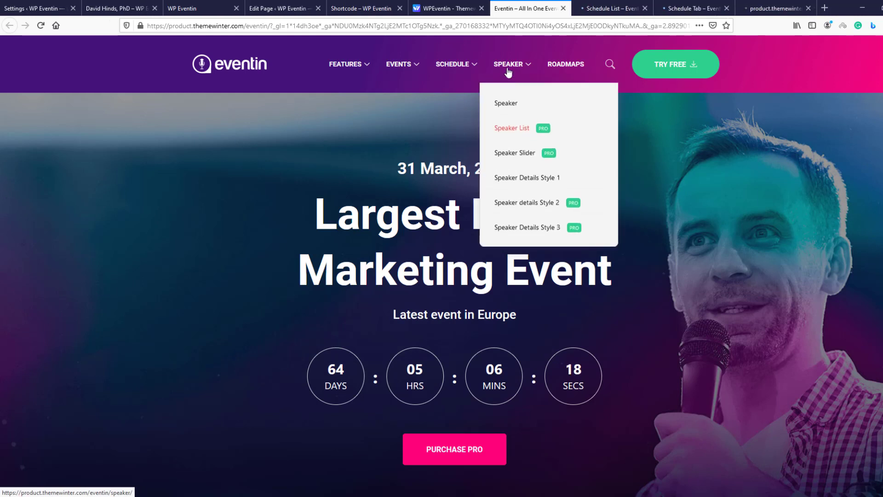
right_click(517, 154)
left_click(526, 159)
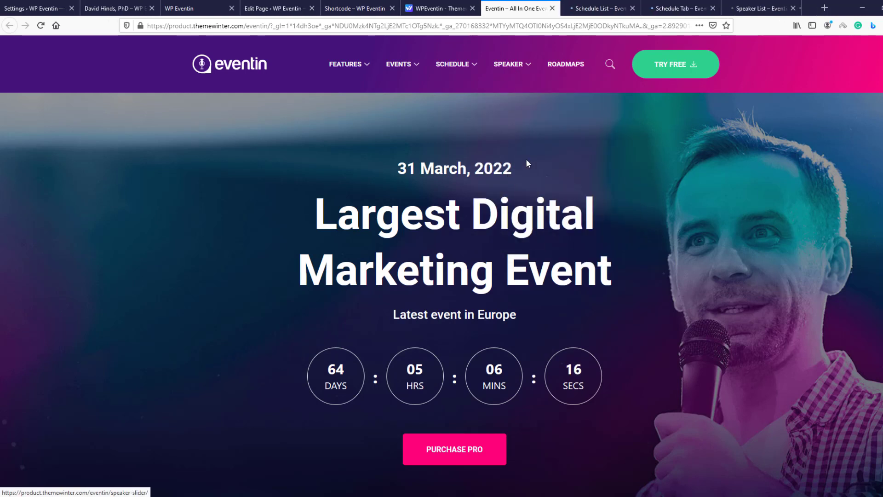
- Open the Pro Event List, Event List Tab and Countdown Timer demos in new browser tabs
mouse_move(398, 65)
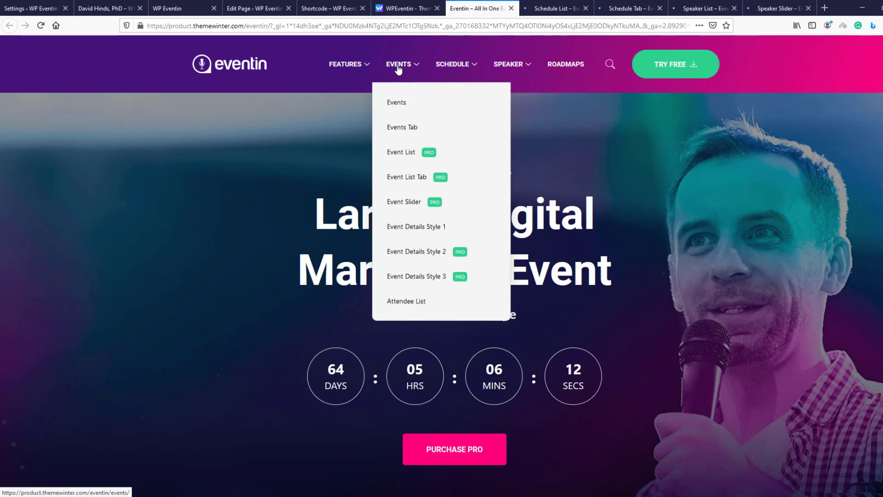
right_click(410, 156)
left_click(411, 159)
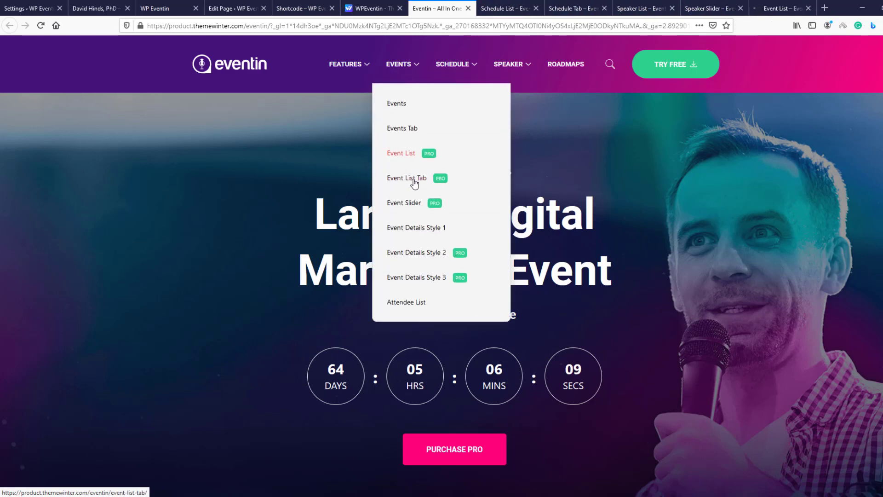
right_click(414, 182)
left_click(456, 187)
mouse_move(346, 65)
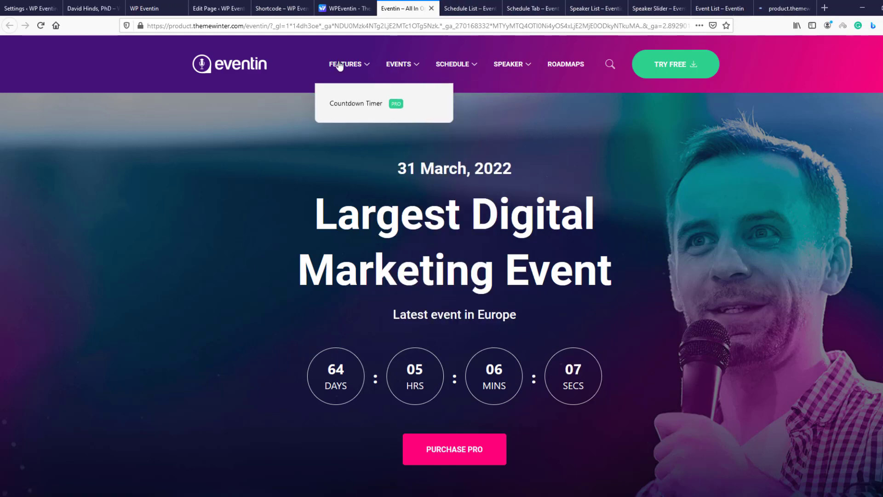
right_click(348, 106)
left_click(363, 109)
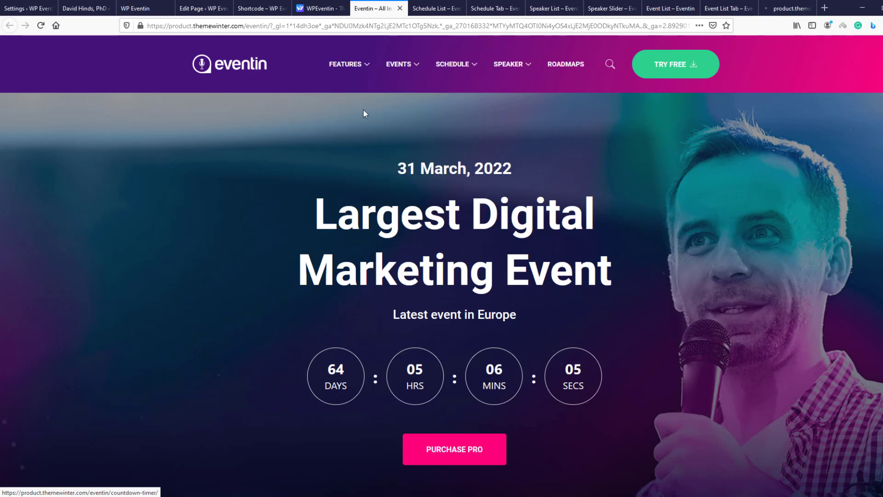
- Examine the style-1 and style-2 layouts and their shortcodes on the Schedule List demo page
left_click(432, 5)
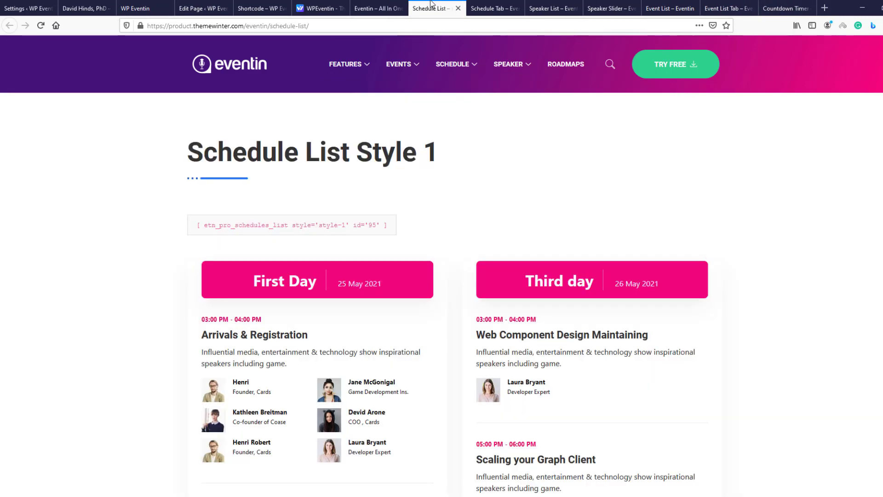
left_click_drag(304, 152, 471, 160)
left_click(479, 158)
scroll(479, 158, "down", 14)
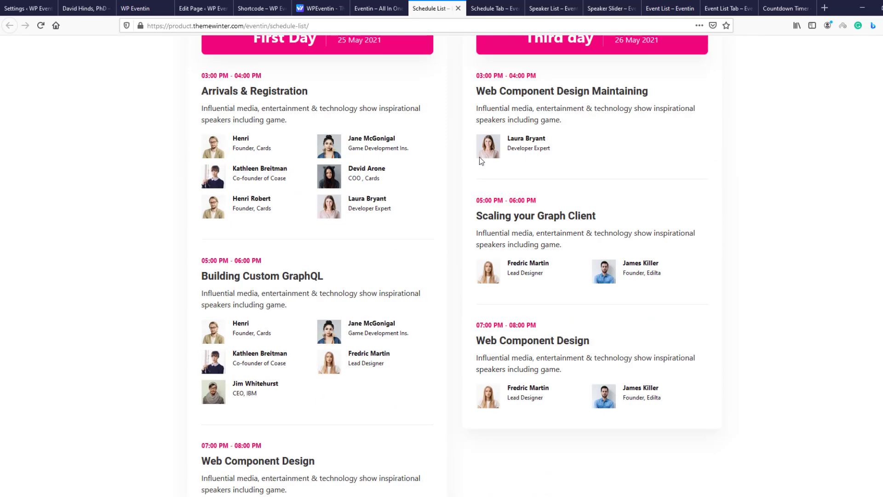
scroll(480, 161, "down", 5)
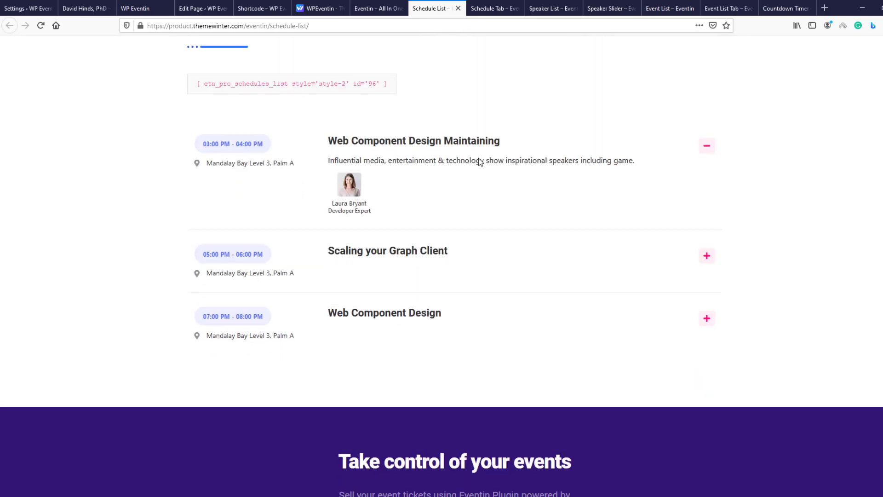
scroll(479, 161, "up", 4)
- Examine Style 1 and Style 2 on the Schedule Tab demo page, and move on to the Speaker List demo
left_click(492, 9)
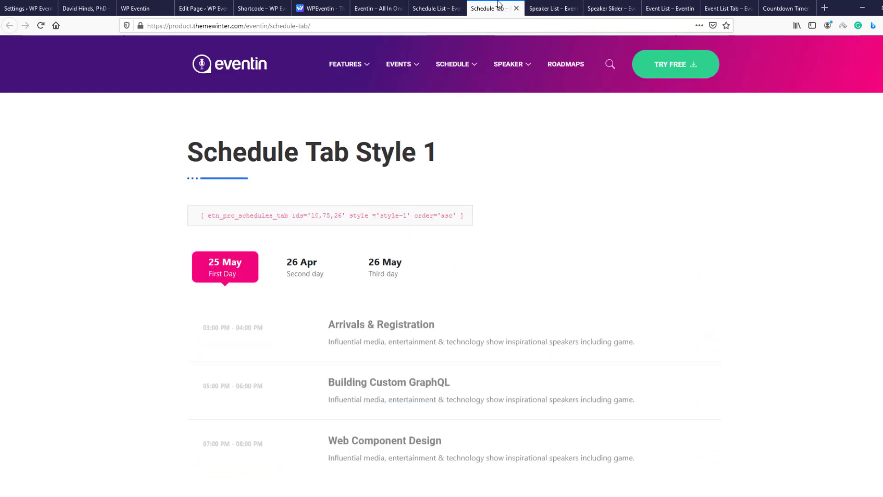
left_click_drag(320, 156, 459, 164)
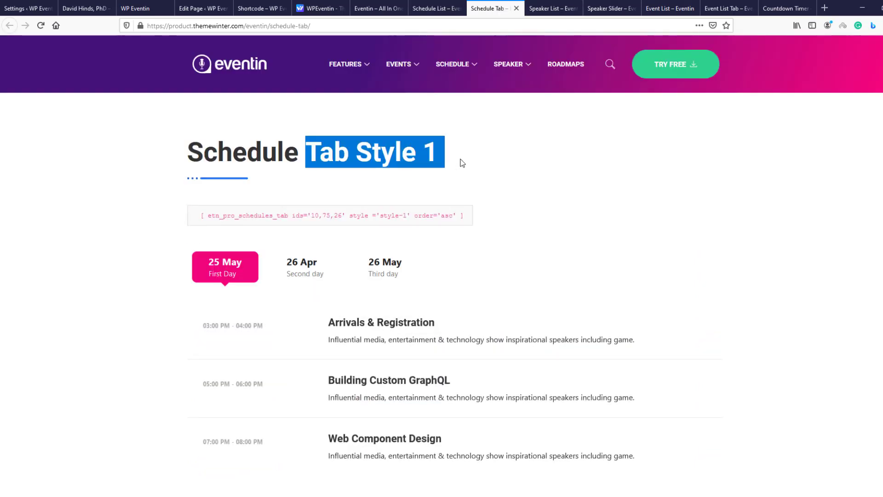
left_click(508, 200)
scroll(507, 199, "down", 6)
scroll(508, 199, "down", 5)
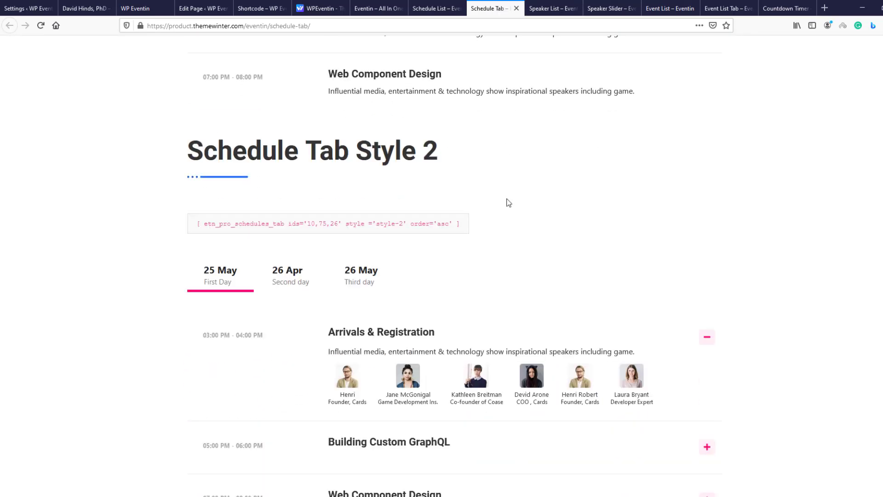
key("ctrl+Tab")
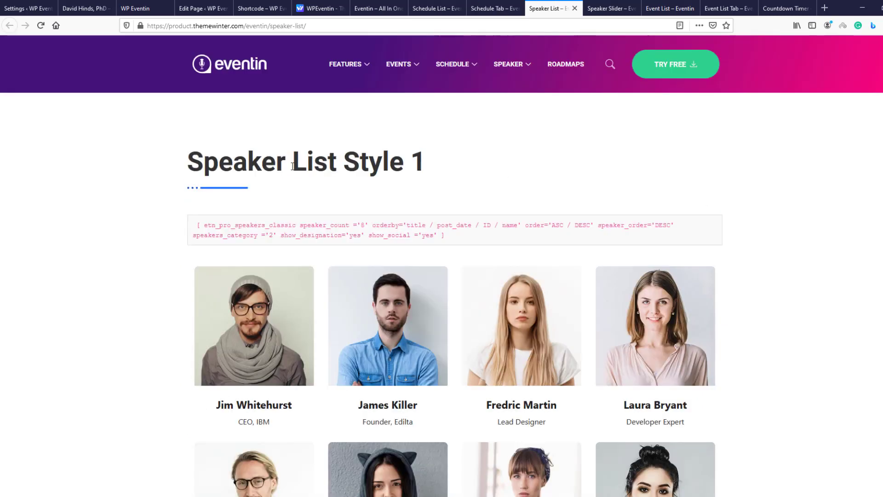
- Examine the layouts and shortcodes from Style 1 through Style 4 on the Speaker List demo page
left_click_drag(293, 166, 460, 167)
left_click(461, 180)
scroll(439, 258, "down", 5)
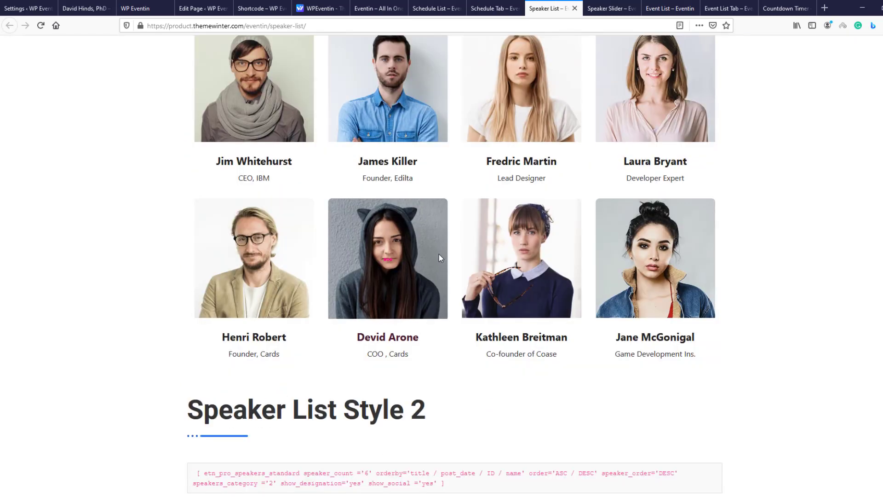
scroll(438, 255, "down", 20)
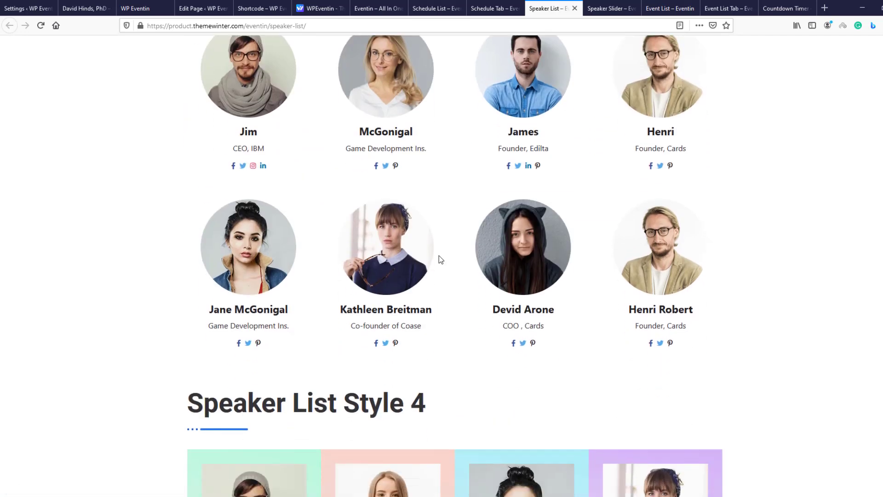
scroll(438, 256, "down", 5)
- Examine the slider layouts and their shortcodes from Style 1 through Style 5 on the Speaker Slider demo page
left_click(606, 9)
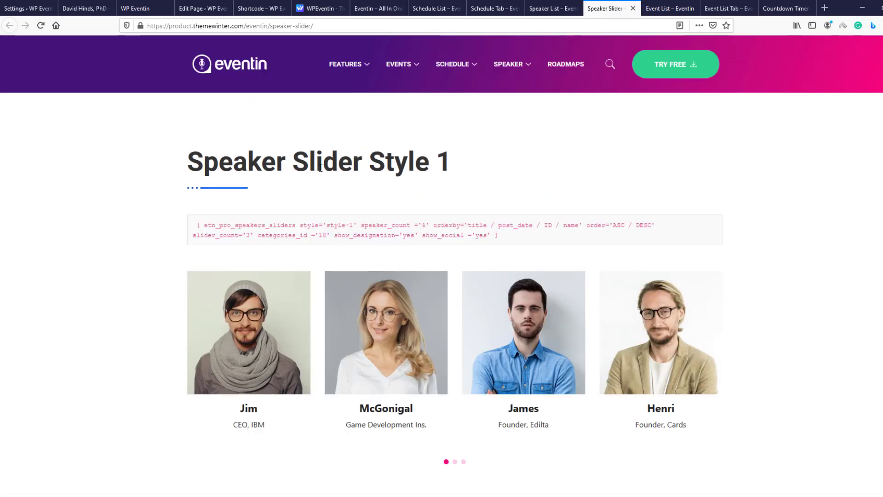
left_click_drag(293, 168, 487, 171)
left_click(487, 171)
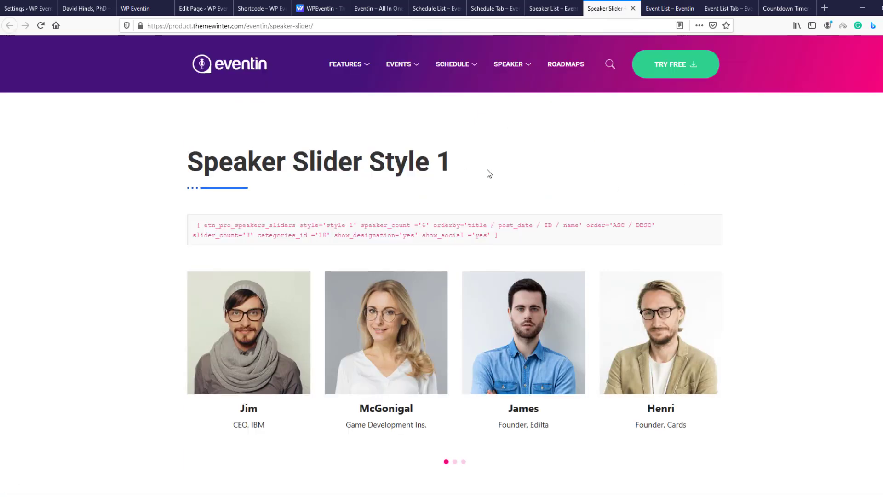
scroll(487, 170, "down", 8)
scroll(487, 170, "down", 12)
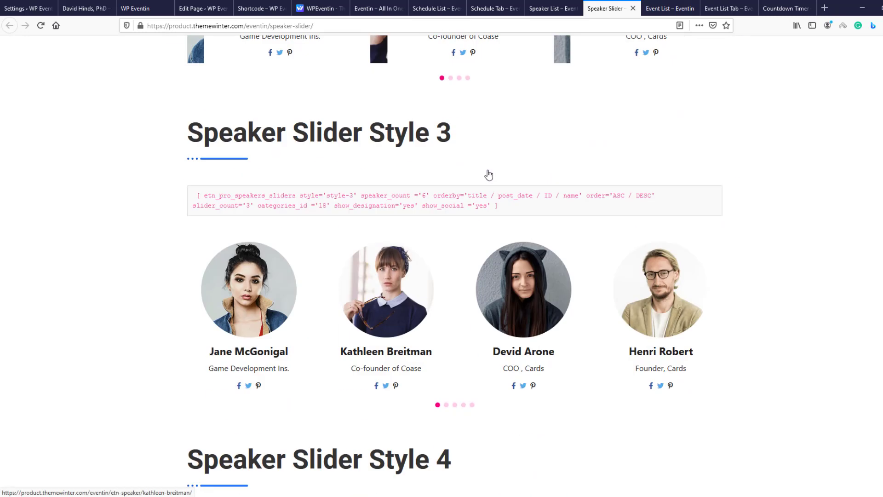
scroll(489, 175, "down", 3)
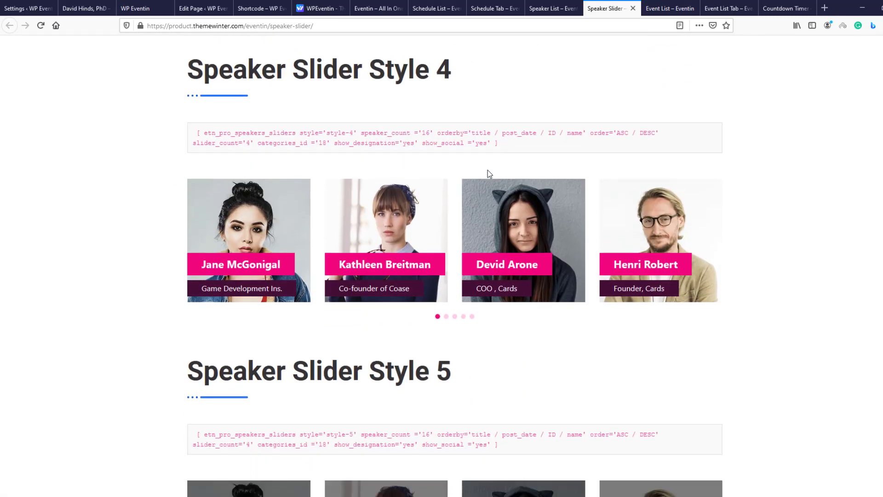
- Examine Style 1, Style 2 and Style 3 with their shortcodes on the Event List demo page
left_click(654, 6)
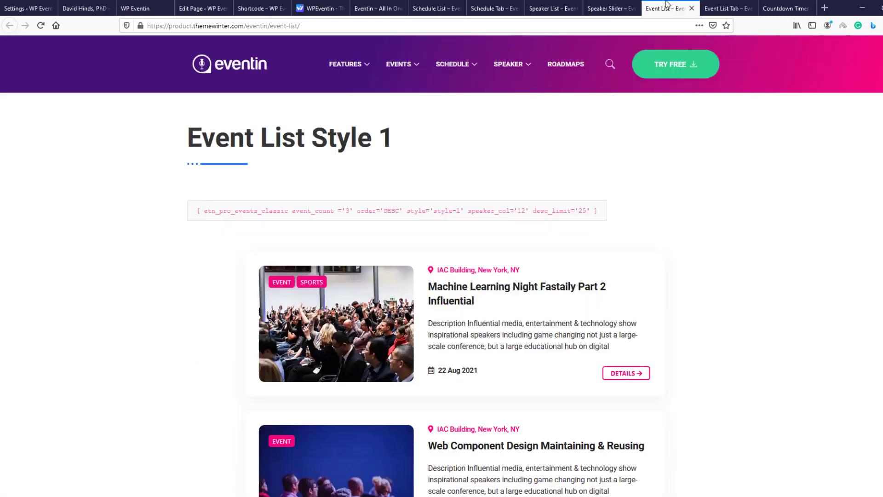
left_click_drag(266, 139, 372, 140)
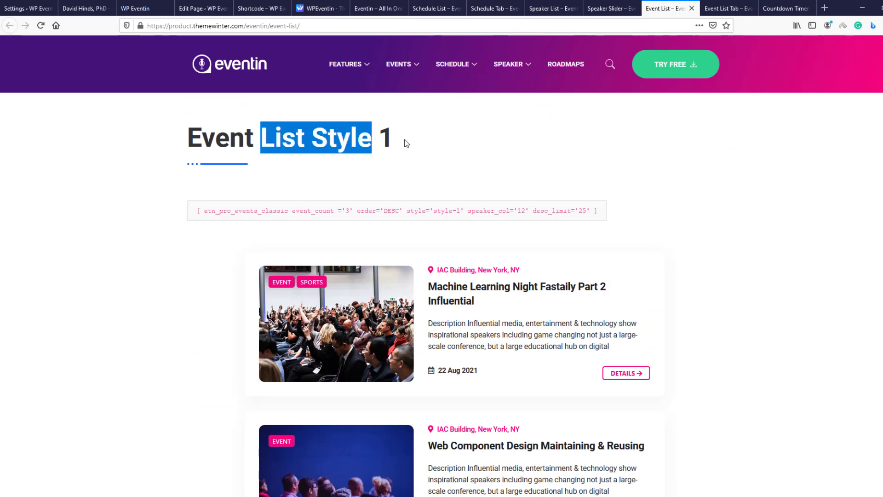
left_click(450, 164)
scroll(450, 162, "down", 15)
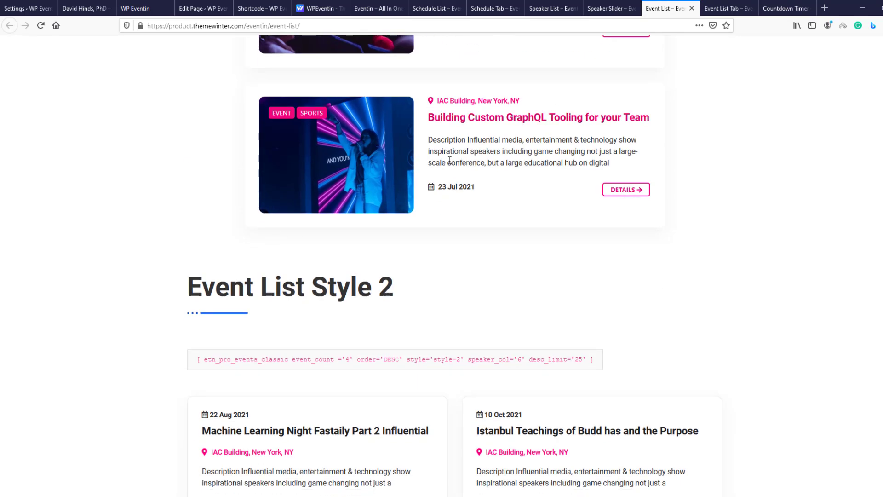
scroll(450, 161, "down", 10)
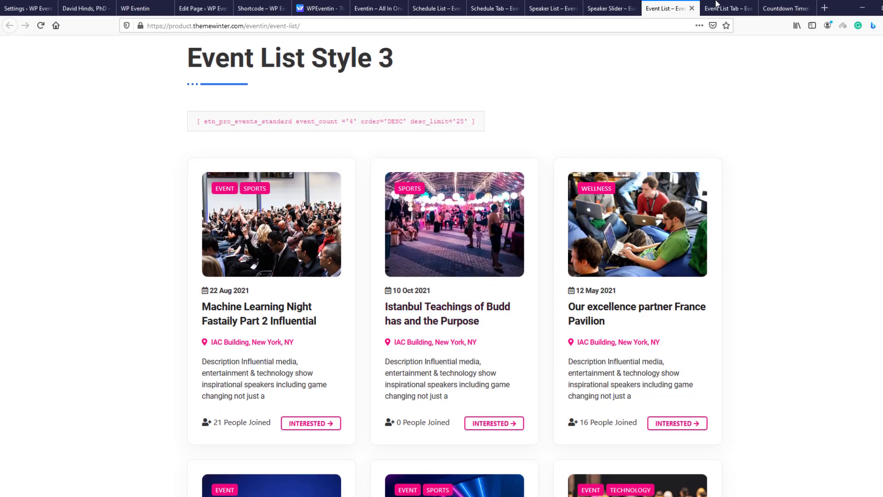
- Examine the tabbed event layouts and their shortcodes on the Event List Tab demo page
key("ctrl+Tab")
left_click_drag(311, 138, 520, 154)
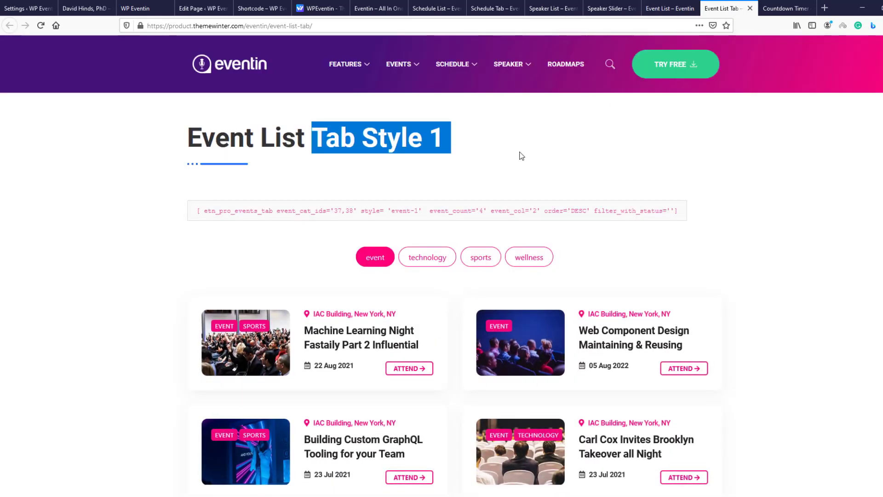
left_click(522, 163)
scroll(491, 296, "down", 15)
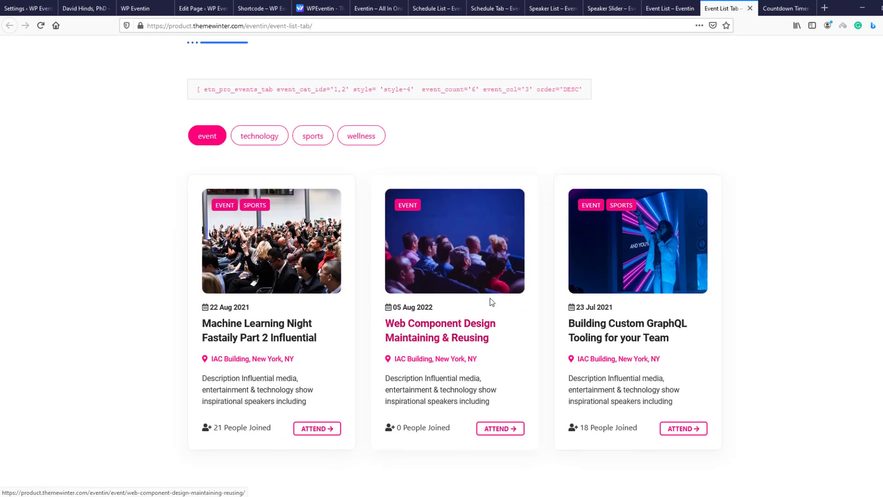
scroll(490, 298, "down", 8)
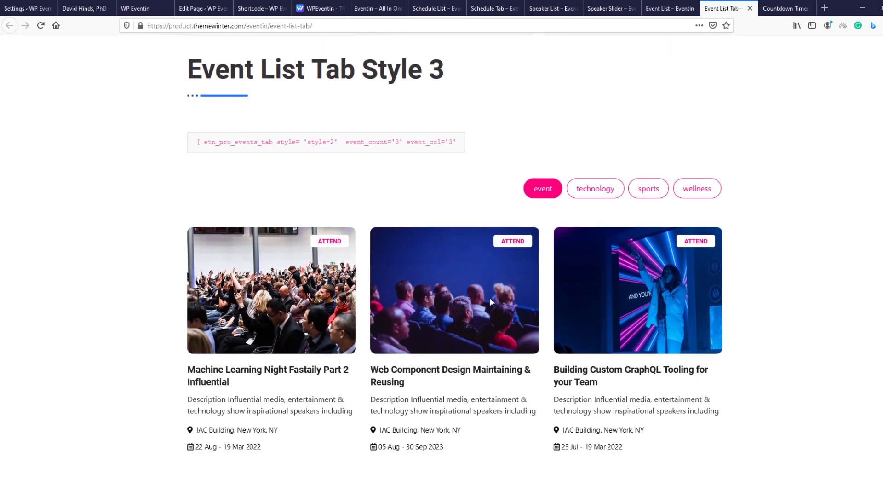
scroll(490, 301, "down", 6)
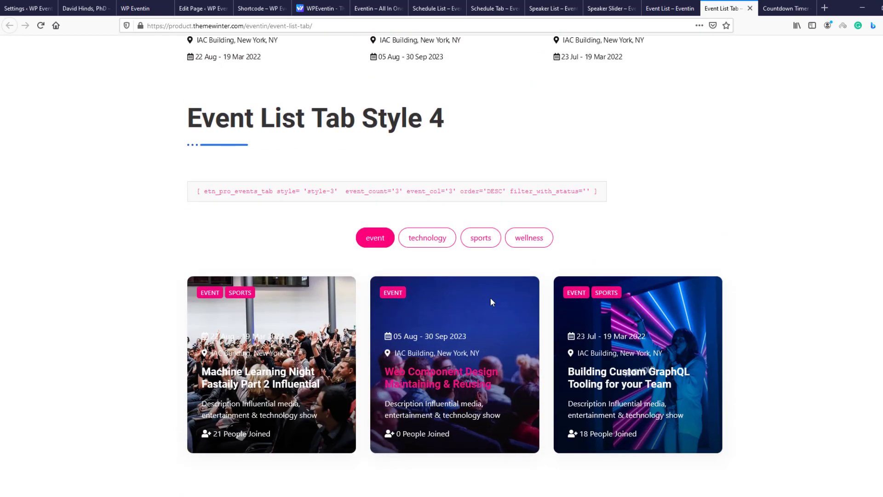
- Examine the countdown designs and the etn_pro_countdown shortcodes on the Countdown Timer demo page
left_click(785, 8)
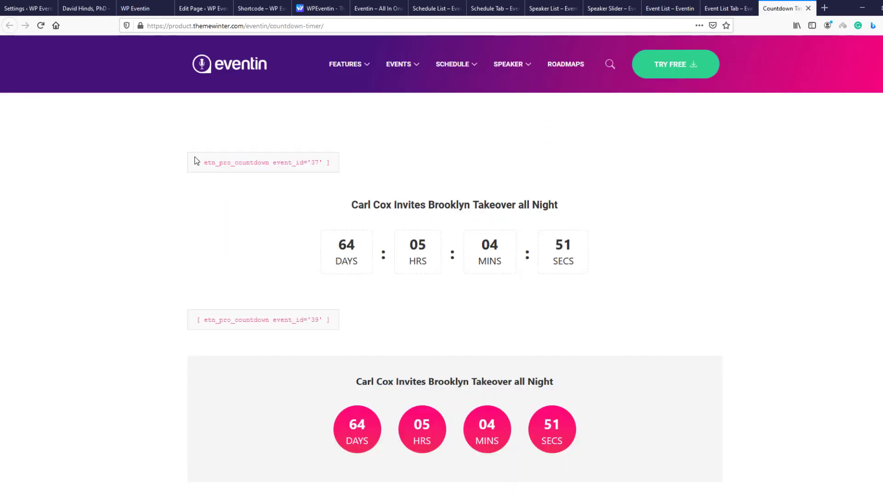
left_click_drag(310, 160, 406, 165)
left_click(406, 165)
scroll(446, 167, "down", 7)
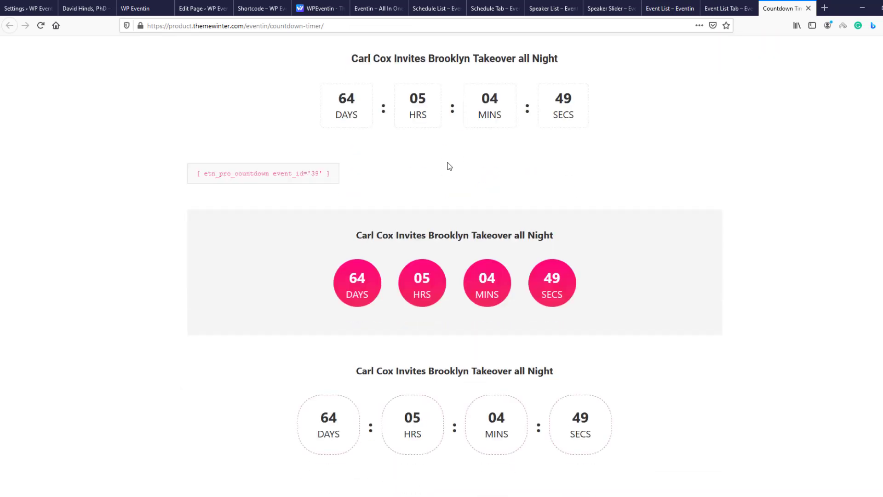
scroll(446, 168, "down", 7)
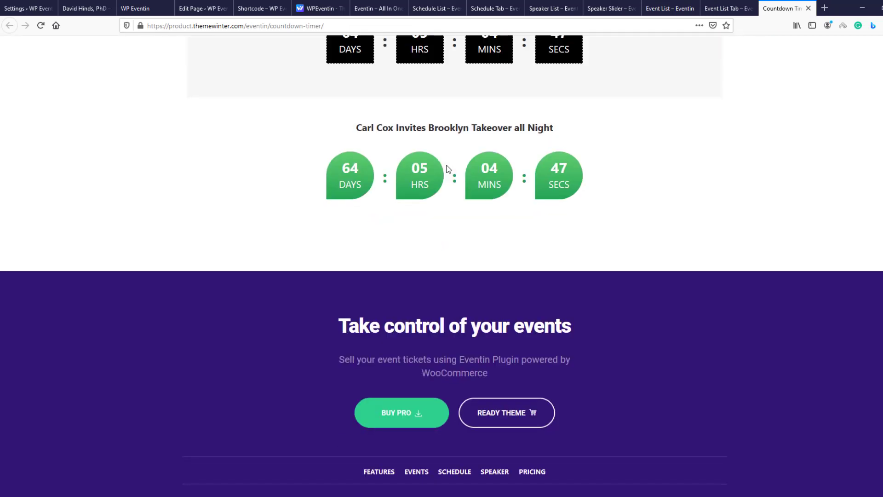
scroll(448, 169, "up", 5)
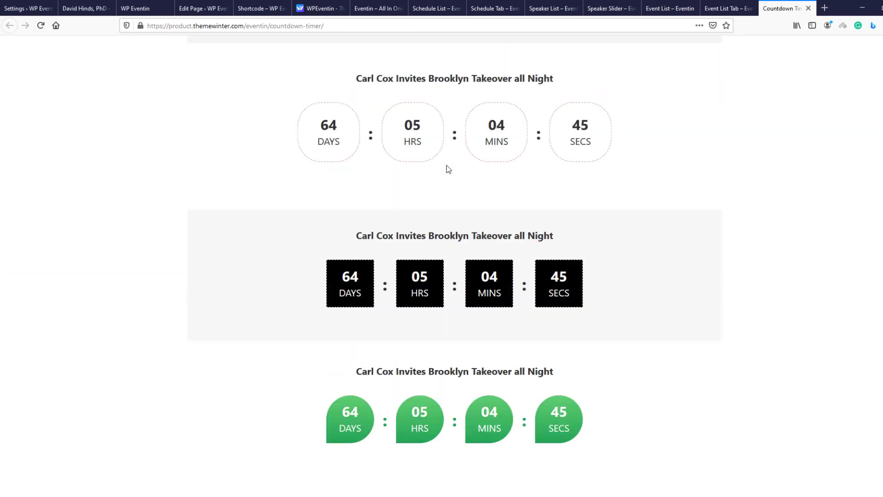
scroll(449, 169, "up", 10)
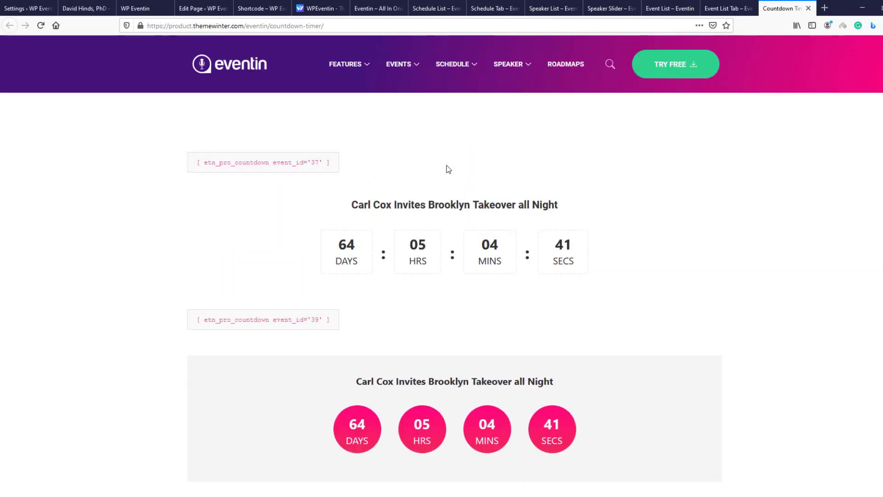
mouse_move(449, 85)
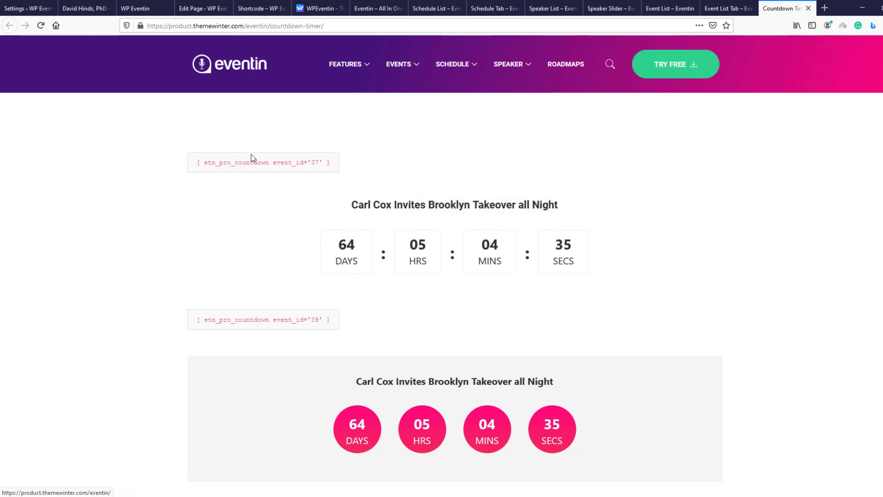
- Copy the Speaker Slider (Pro) shortcode from the Eventin shortcode settings
left_click(28, 7)
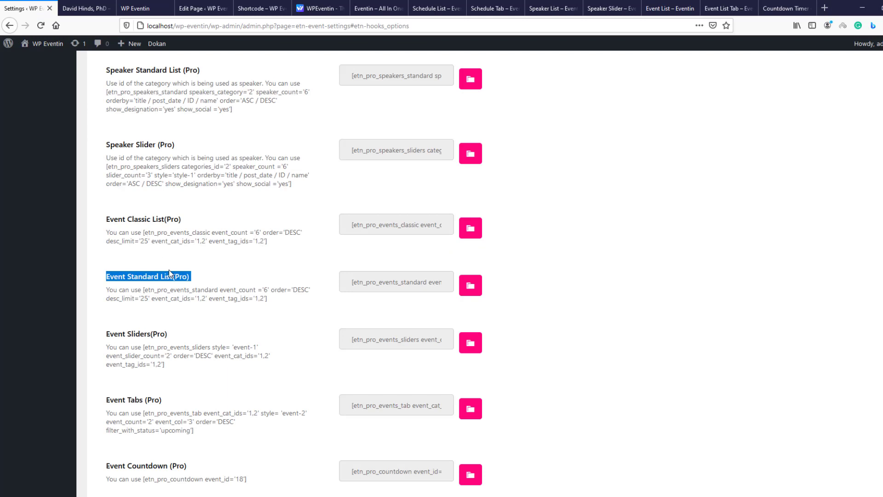
left_click(210, 274)
scroll(105, 196, "up", 1)
left_click_drag(106, 193, 180, 194)
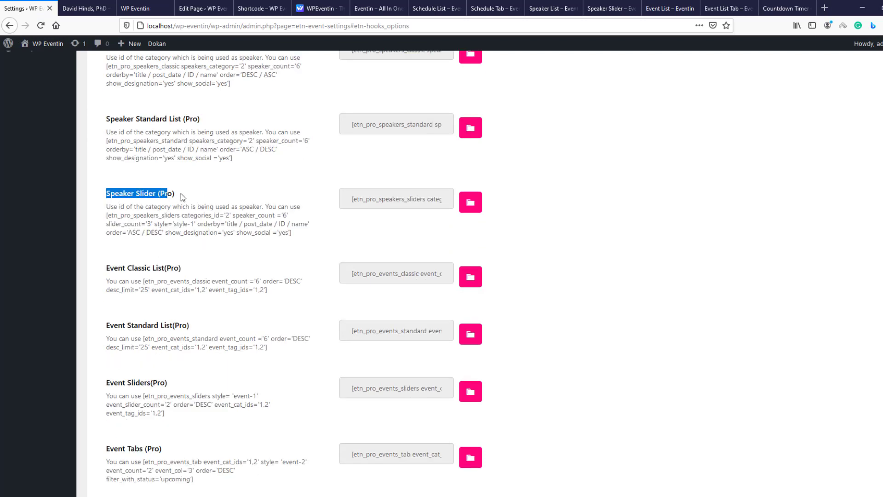
left_click(220, 191)
left_click(471, 202)
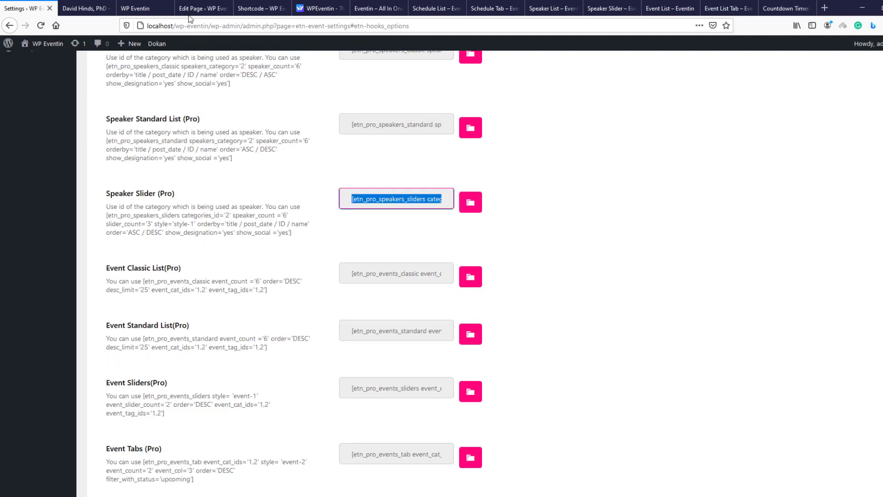
- Paste the etn_pro_speakers_sliders shortcode into the body of the Shortcode page and locate its categories_id attribute
left_click(195, 8)
left_click(238, 147)
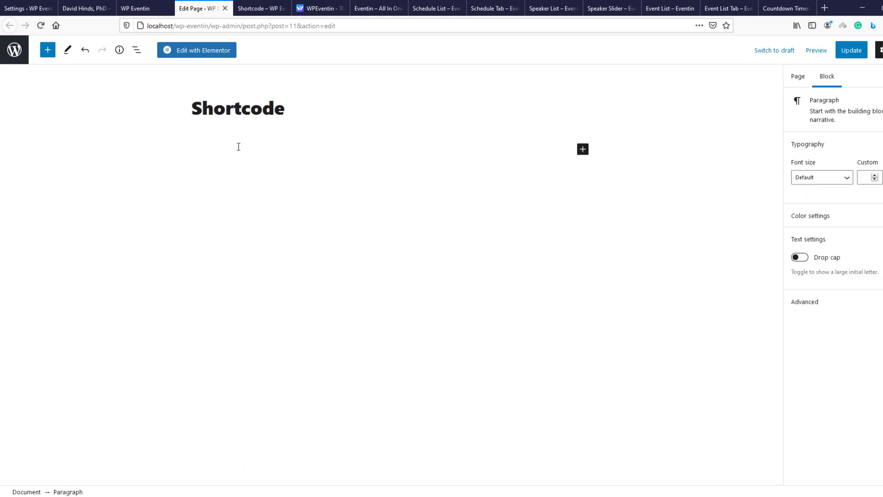
type("[etn_pro_speakers_sliders categories_id='2' speaker_count ='6' slider_count='3' style='style-1' orderby='title' order='ASC' show_designation='yes' show_social ='yes']")
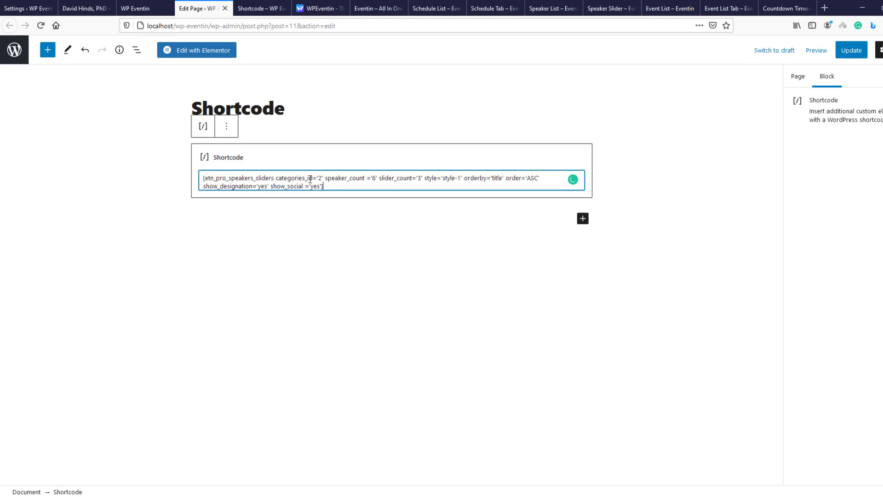
left_click_drag(275, 179, 318, 182)
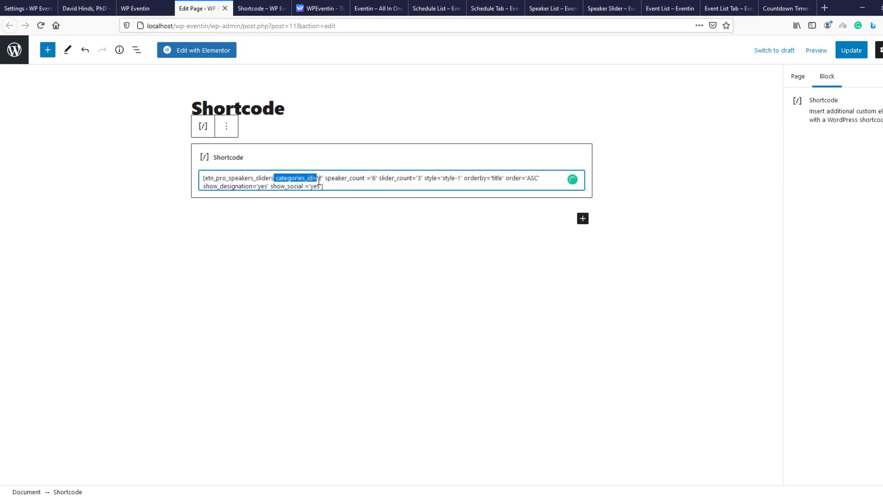
left_click(308, 177)
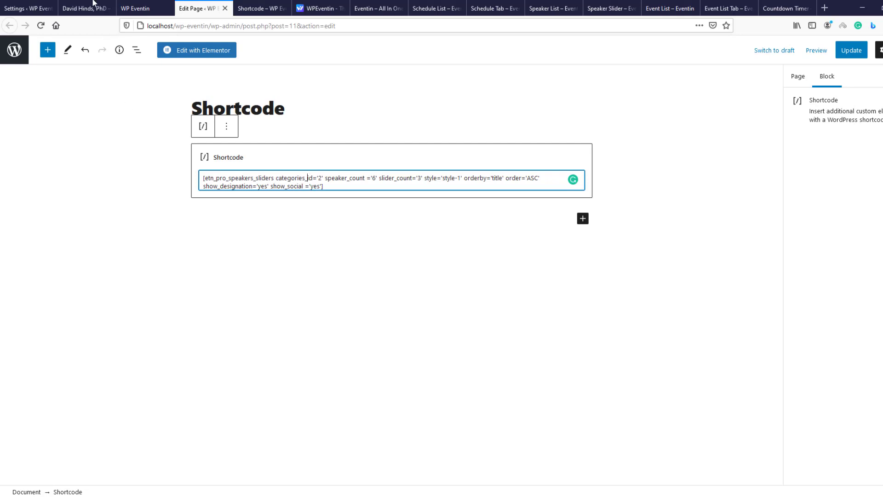
- Open Eventin's speaker categories and copy the ID of the Speaker category
left_click(28, 9)
scroll(95, 182, "up", 10)
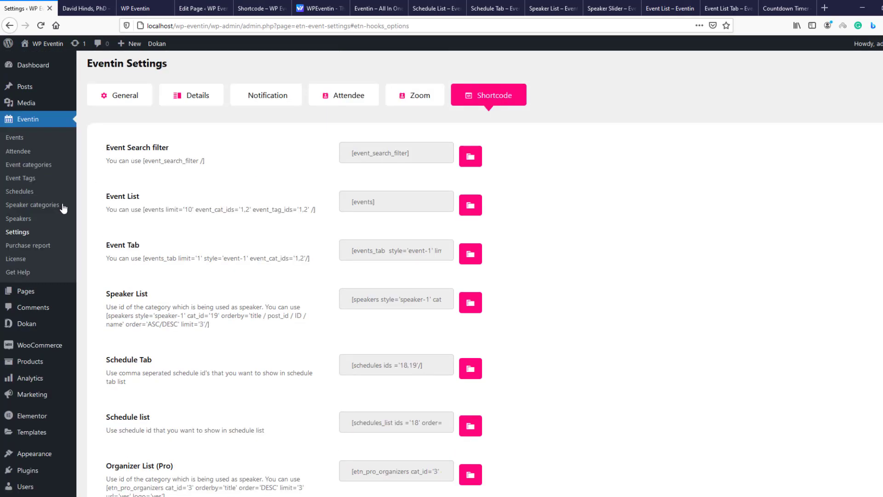
left_click(37, 207)
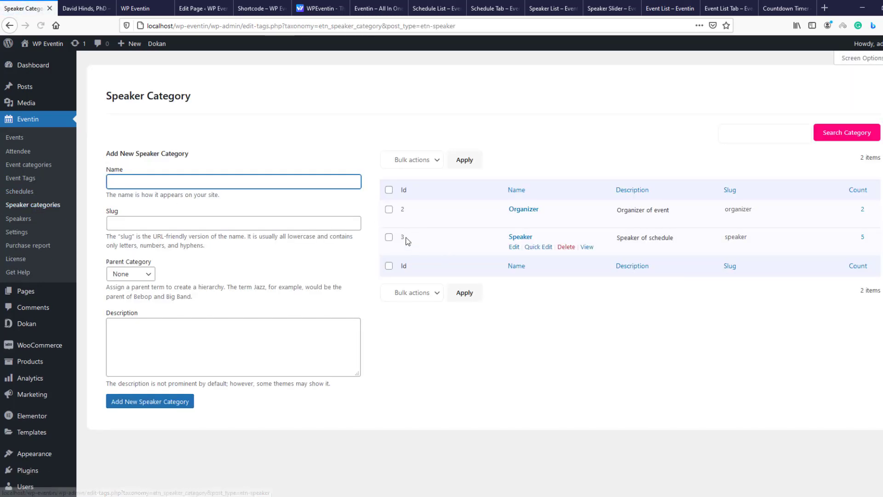
double_click(402, 236)
key("ctrl+c")
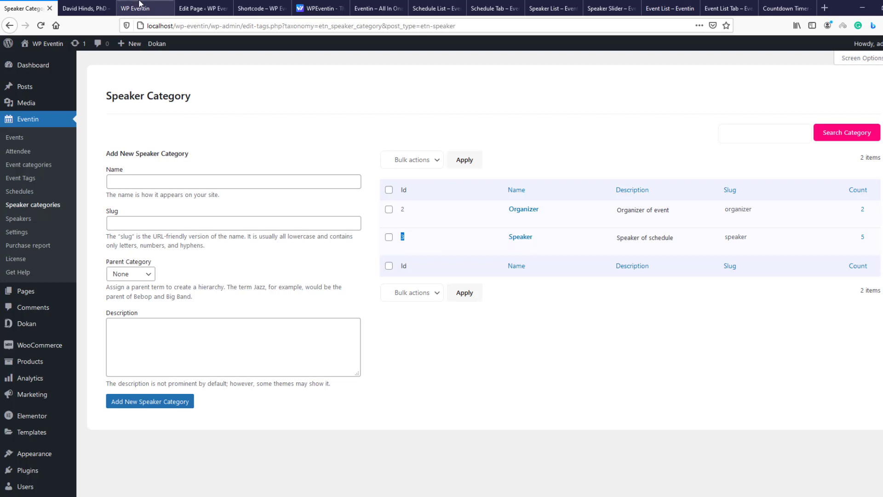
- Set categories_id to 3 in the speaker slider shortcode, update the Shortcode page and view it on the site
left_click(198, 7)
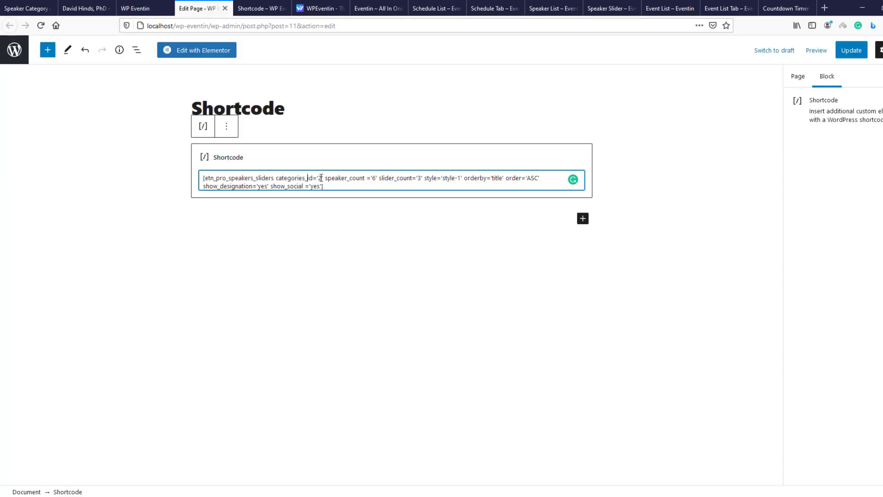
key("ctrl+v")
left_click(851, 50)
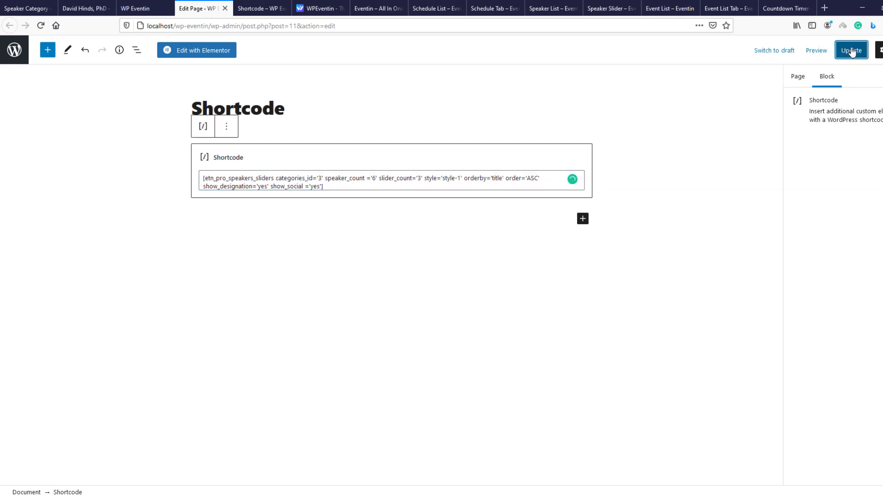
key("alt+Left")
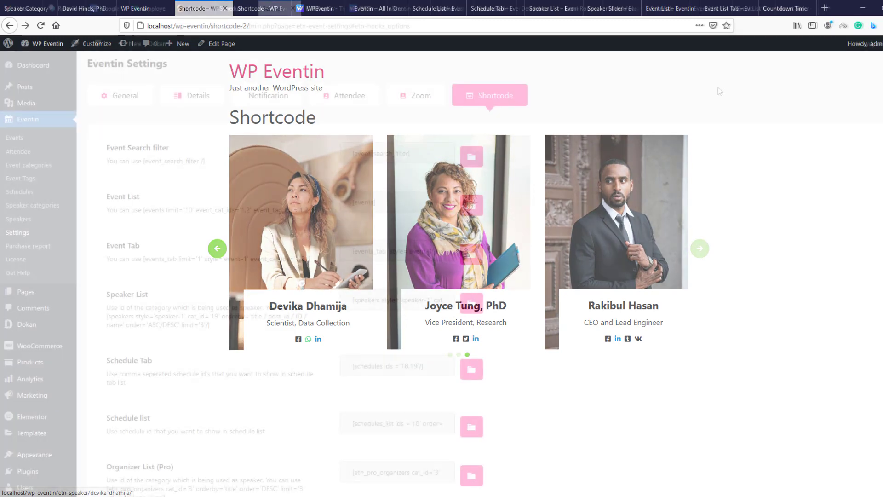
- Copy the Event Schedules Tab (Pro) shortcode from the Eventin shortcode settings
scroll(612, 207, "down", 7)
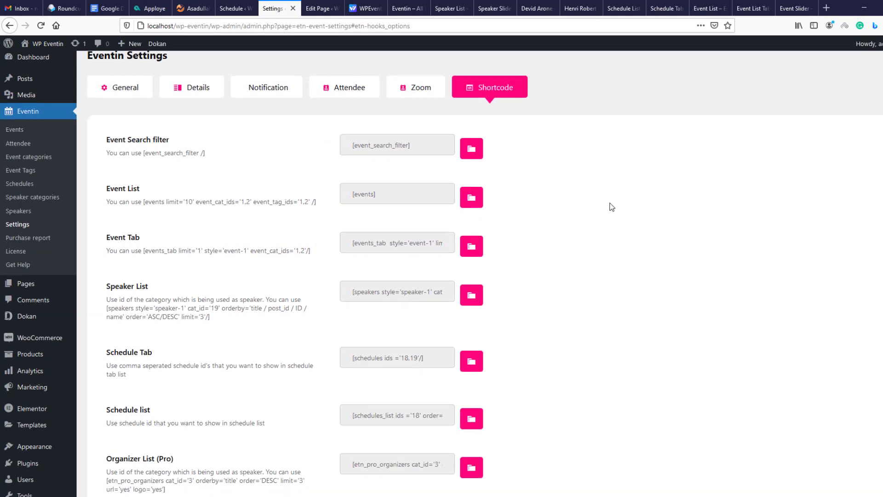
scroll(612, 207, "down", 8)
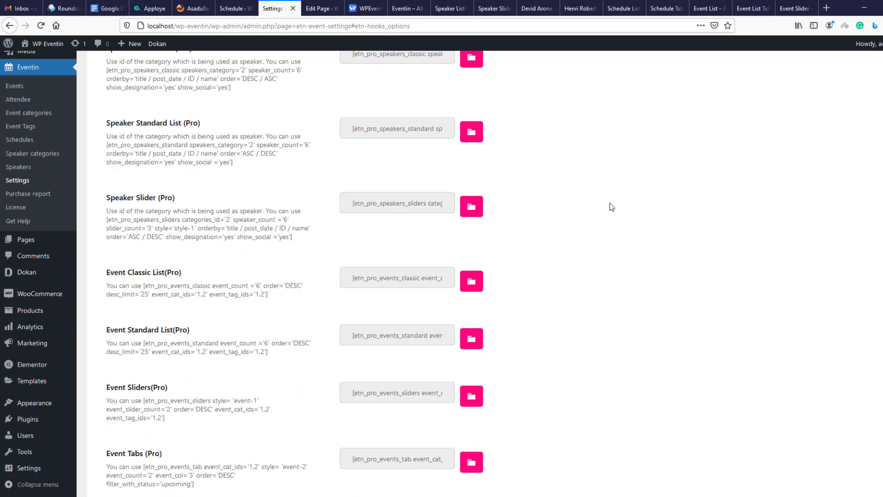
scroll(612, 207, "down", 3)
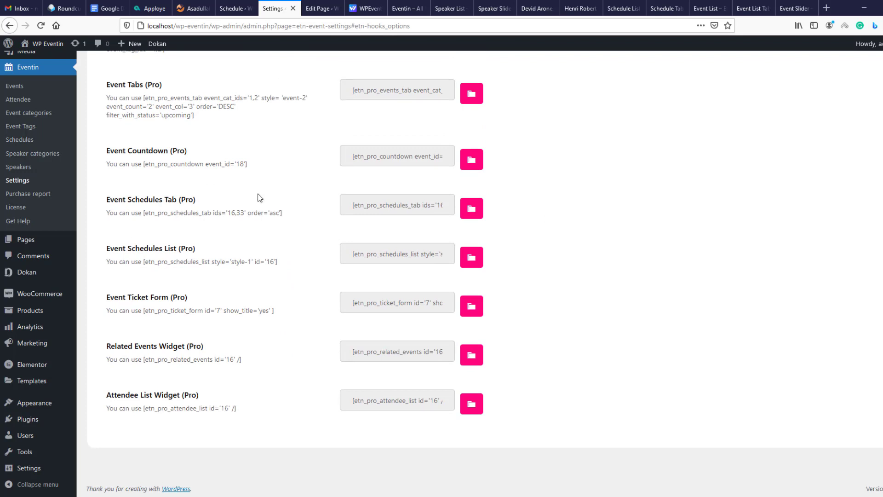
left_click_drag(118, 208, 217, 203)
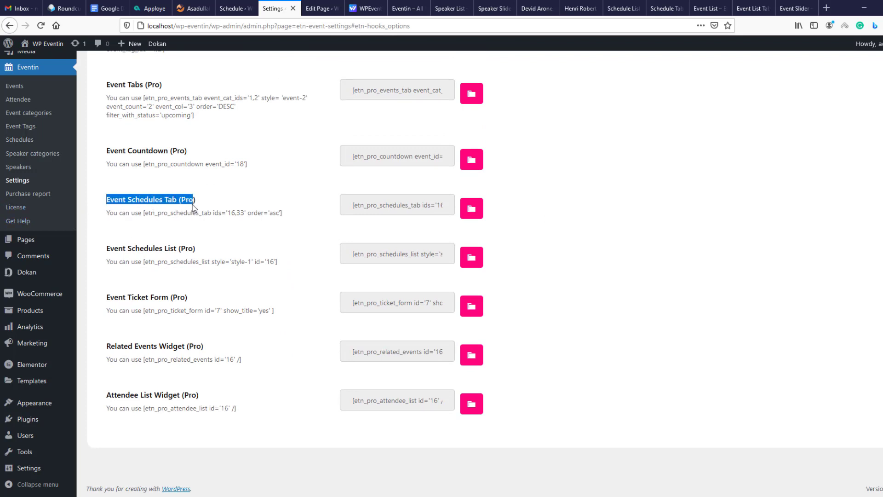
left_click(217, 202)
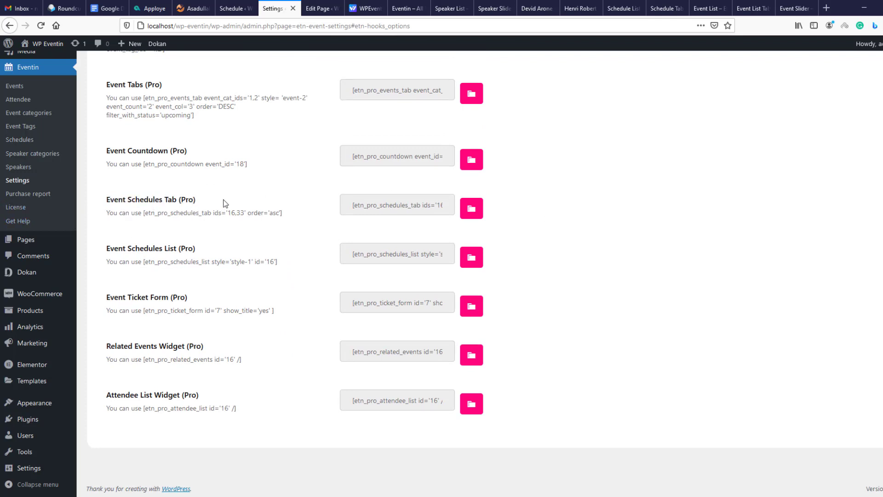
left_click(472, 209)
- Paste the etn_pro_schedules_tab shortcode into the body of the ShortCode page and open Eventin's schedules list to find the schedule IDs
left_click(317, 9)
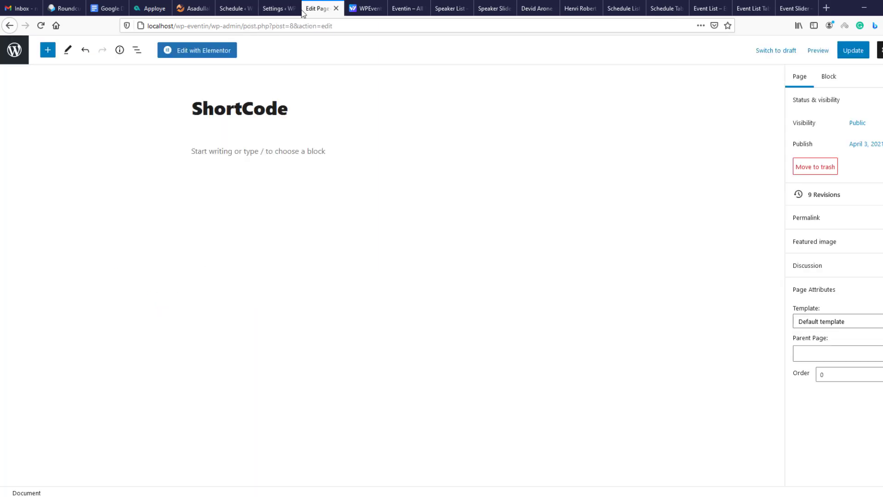
left_click(273, 149)
key("ctrl+v")
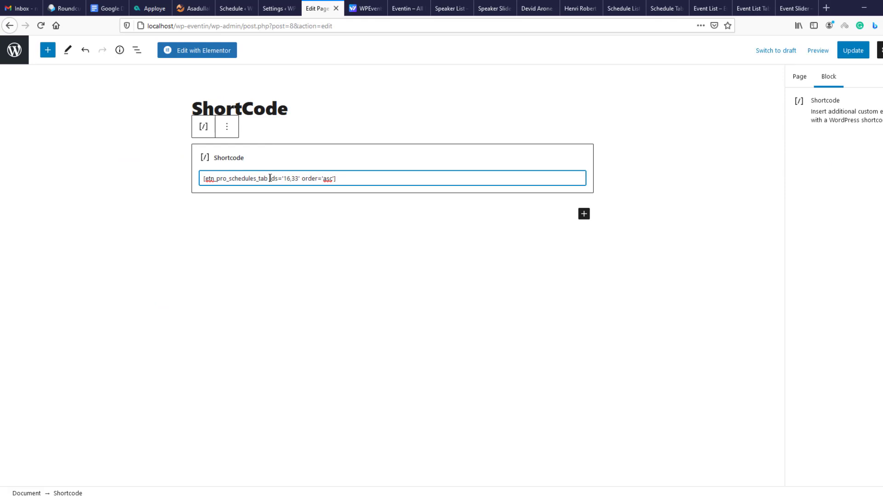
left_click(277, 4)
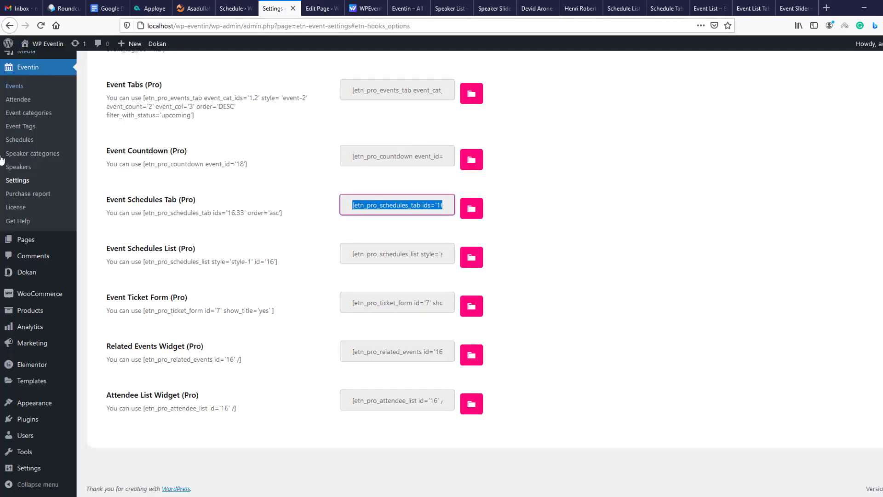
left_click(20, 141)
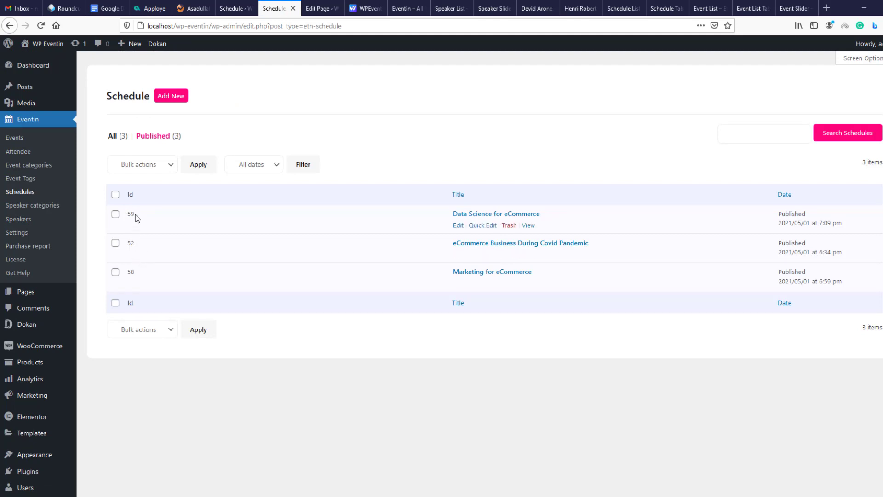
- Set ids to 52,58,59 in the schedules tab shortcode, update the ShortCode page and view it on the site
left_click(314, 4)
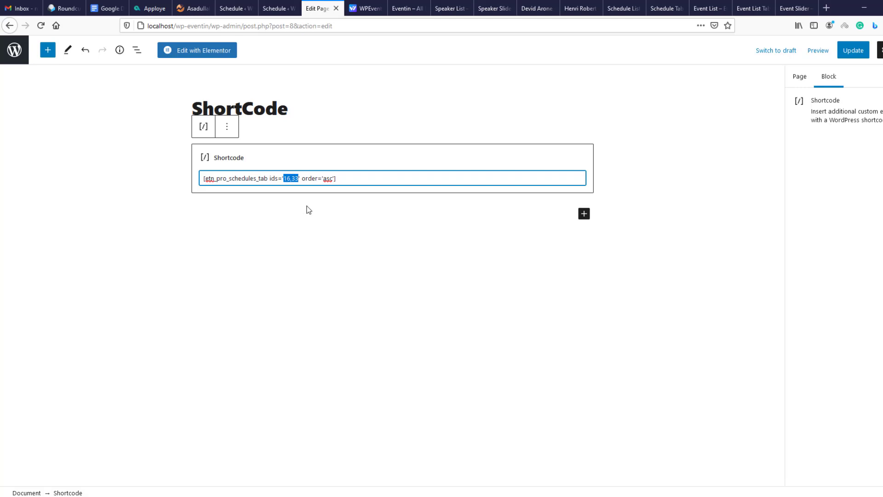
type("52,58,59")
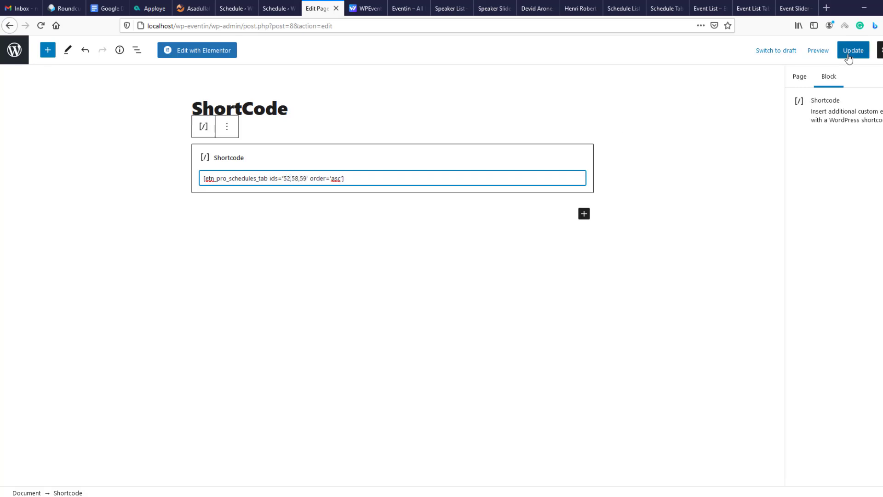
left_click(853, 50)
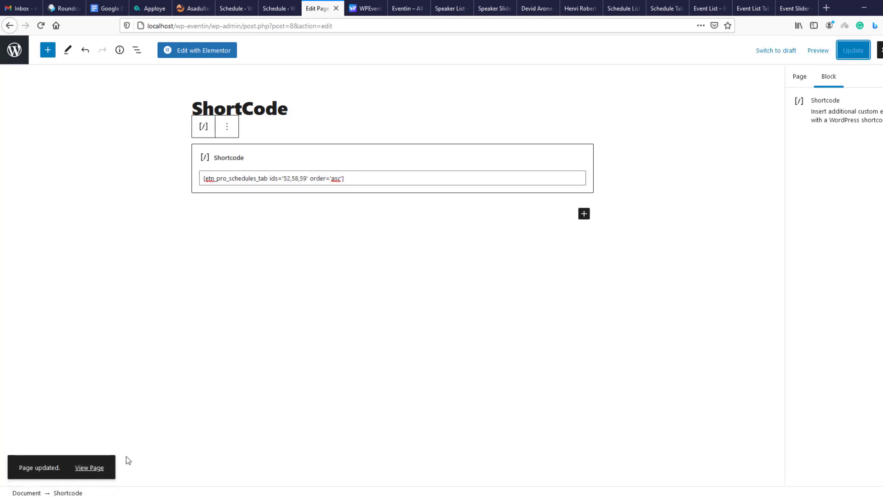
right_click(92, 470)
left_click(128, 363)
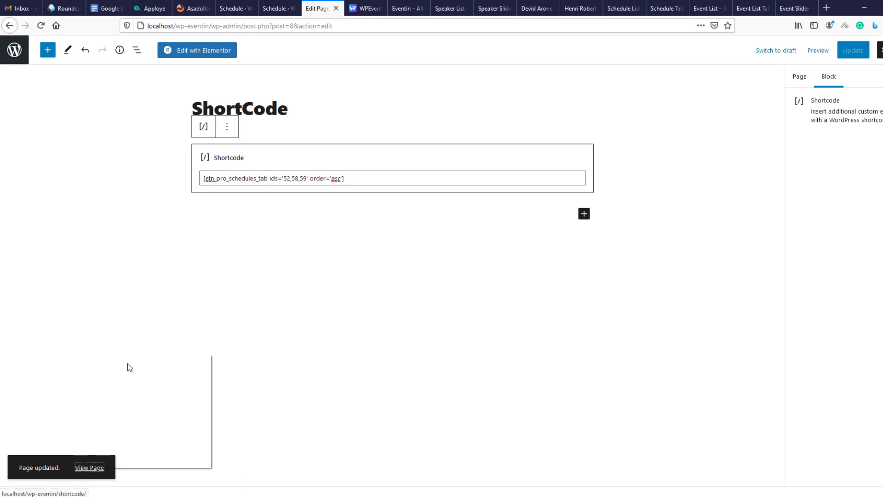
left_click(335, 9)
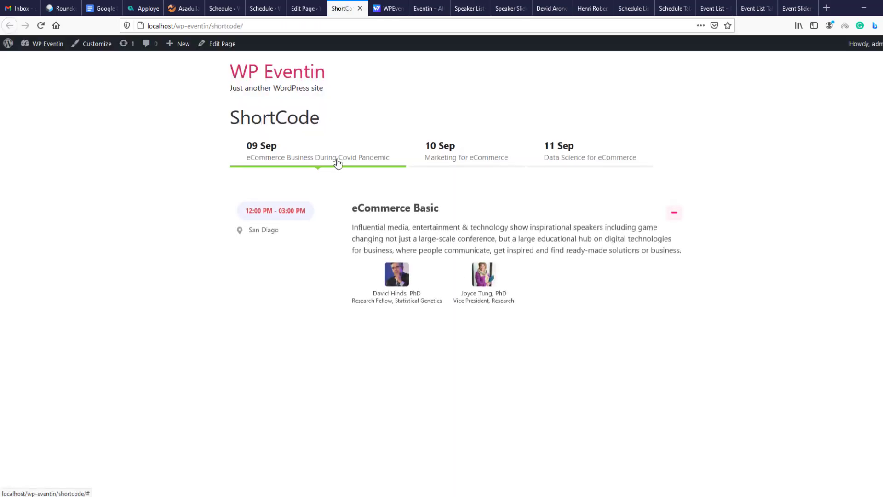
- Switch the published schedule to Marketing for eCommerce, Data Science for eCommerce and back to eCommerce Business During Covid Pandemic
left_click(437, 159)
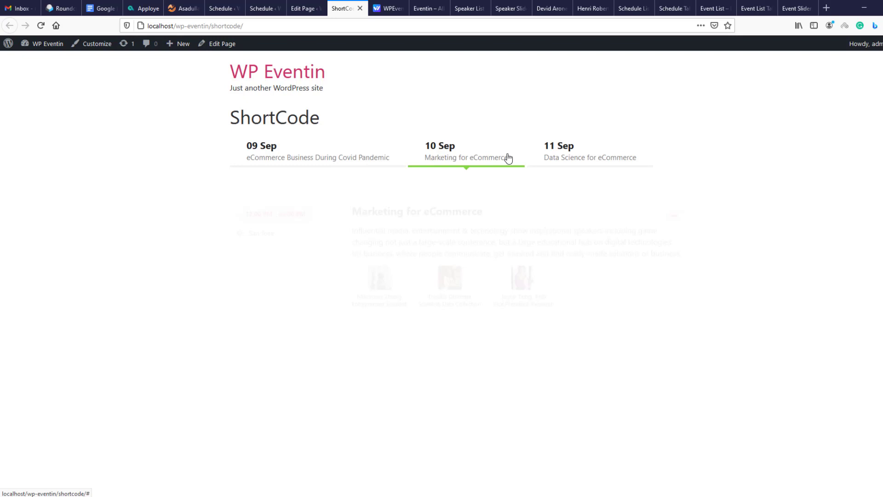
left_click(564, 157)
left_click(302, 151)
- Return to Eventin's schedules list and examine the Id column that supplies the shortcode's ids values
left_click(303, 8)
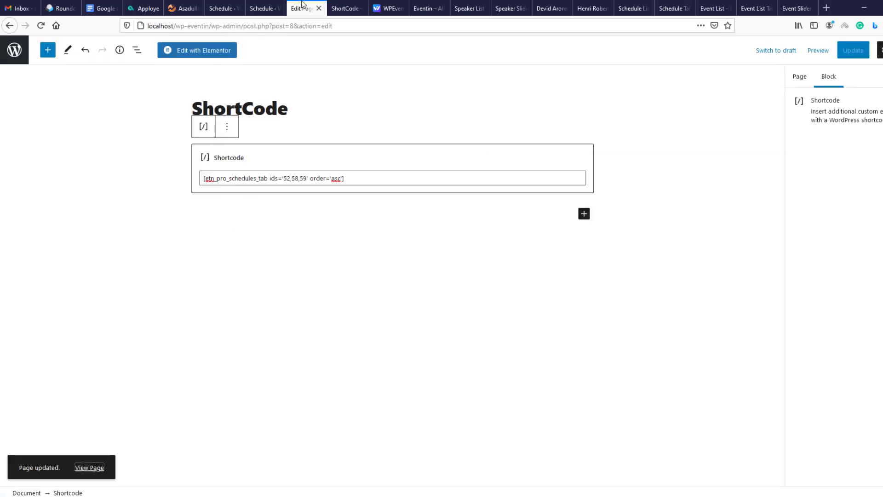
left_click(261, 5)
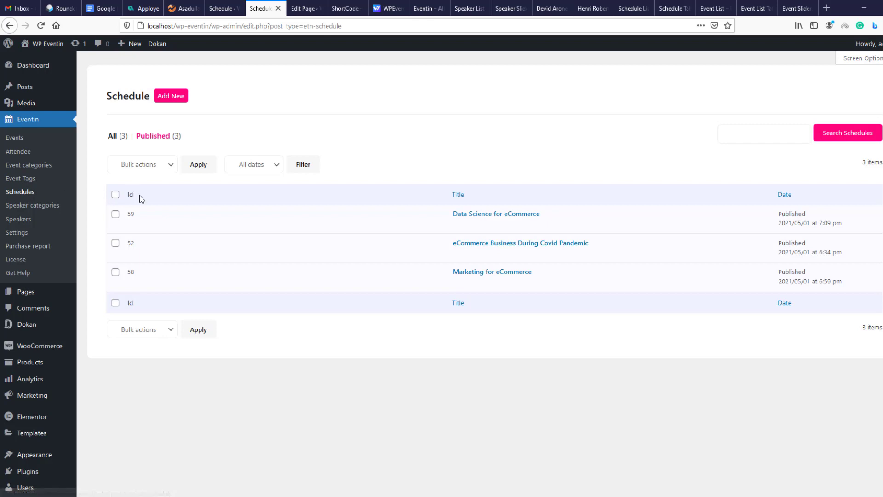
left_click_drag(139, 195, 130, 196)
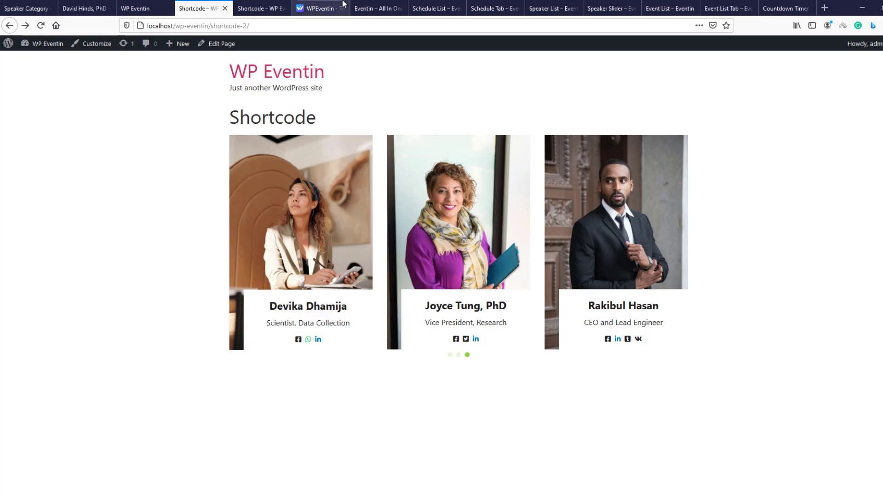
- View the Eventin demo site's event banner and the plugin page's Eventin Free and Eventin Pro feature comparison
left_click(371, 7)
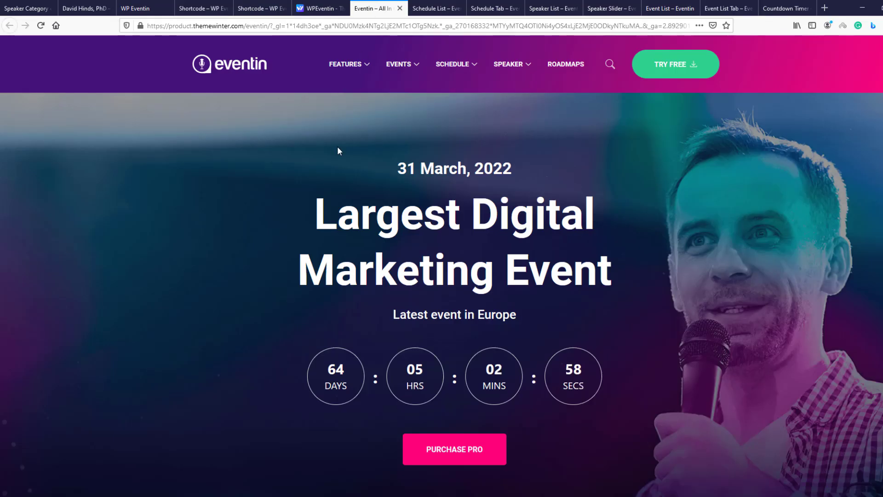
left_click_drag(315, 214, 617, 270)
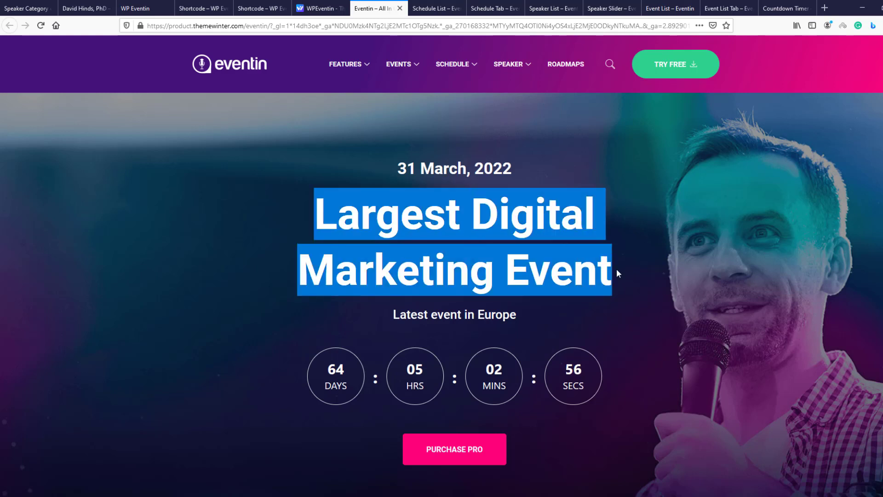
double_click(655, 270)
left_click(655, 270)
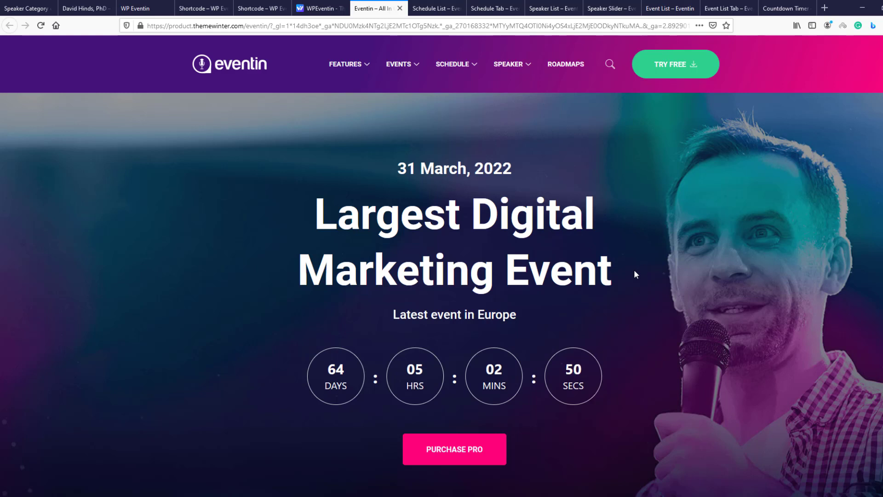
left_click(321, 9)
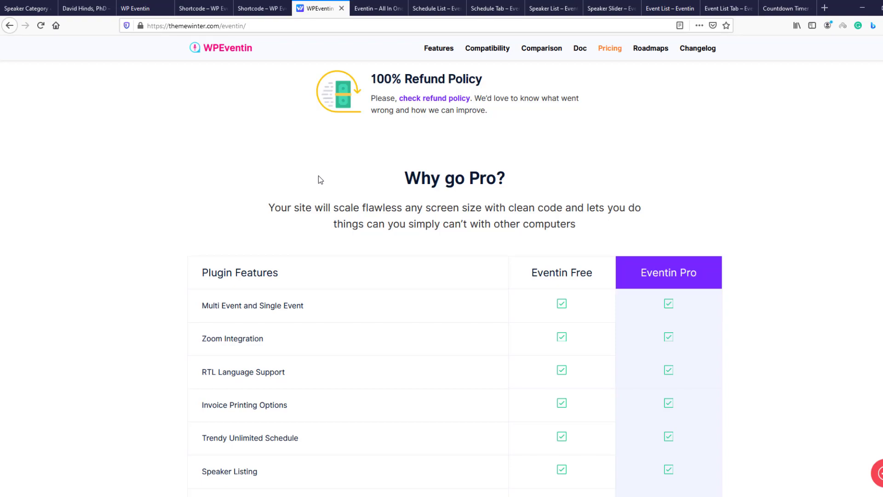